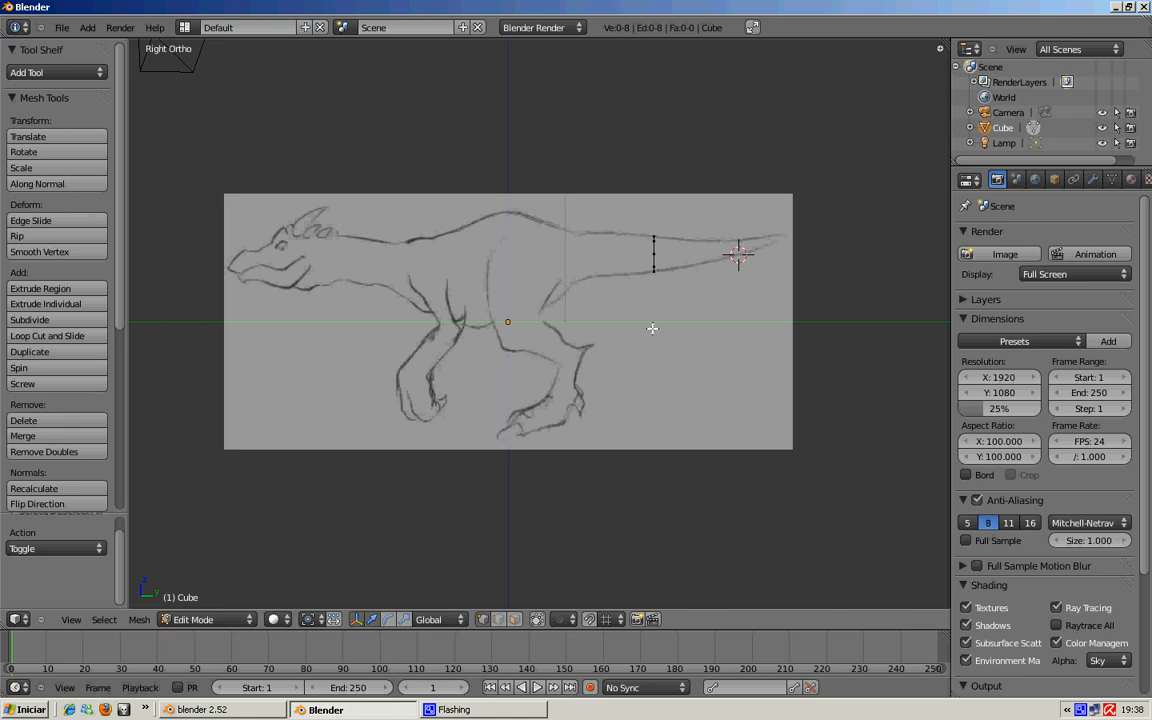
Extrude the whole tail cross-section ring about 0.45 along Y towards the tail tip.
key("a")
key("e")
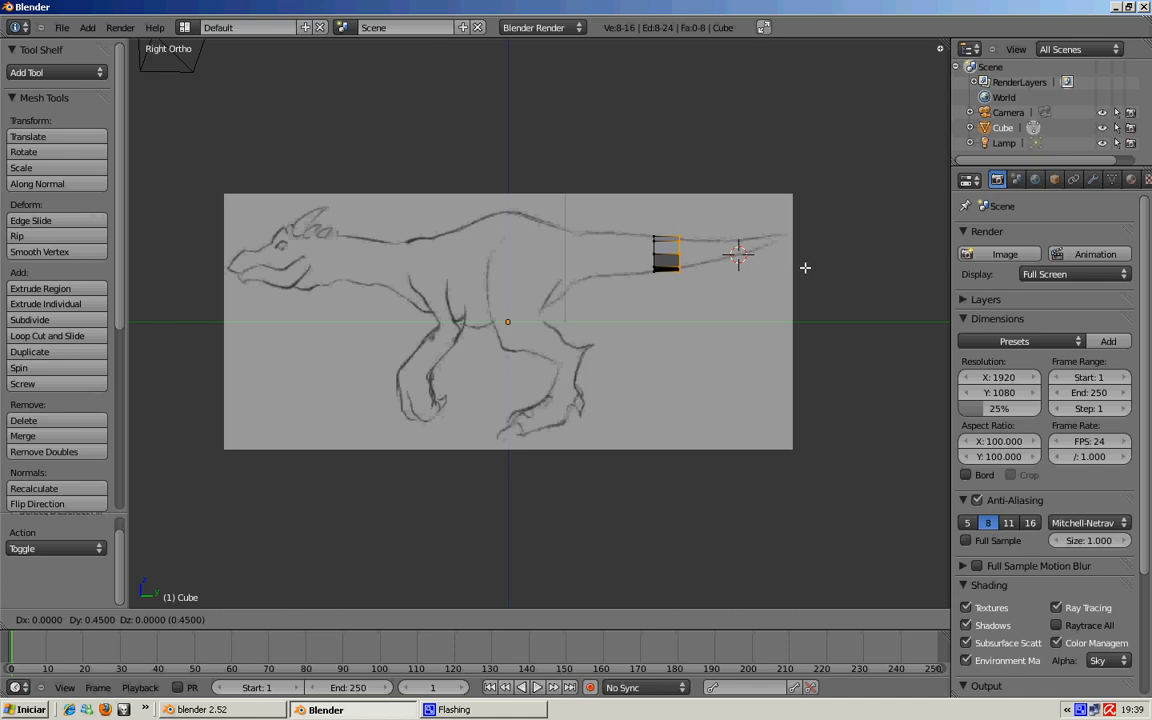
left_click(805, 267)
Show the mesh in wireframe and scale the extruded tail ring to about 0.83 with a slight rotation to fit the sketch.
middle_click_drag(820, 250, 787, 274, "shift")
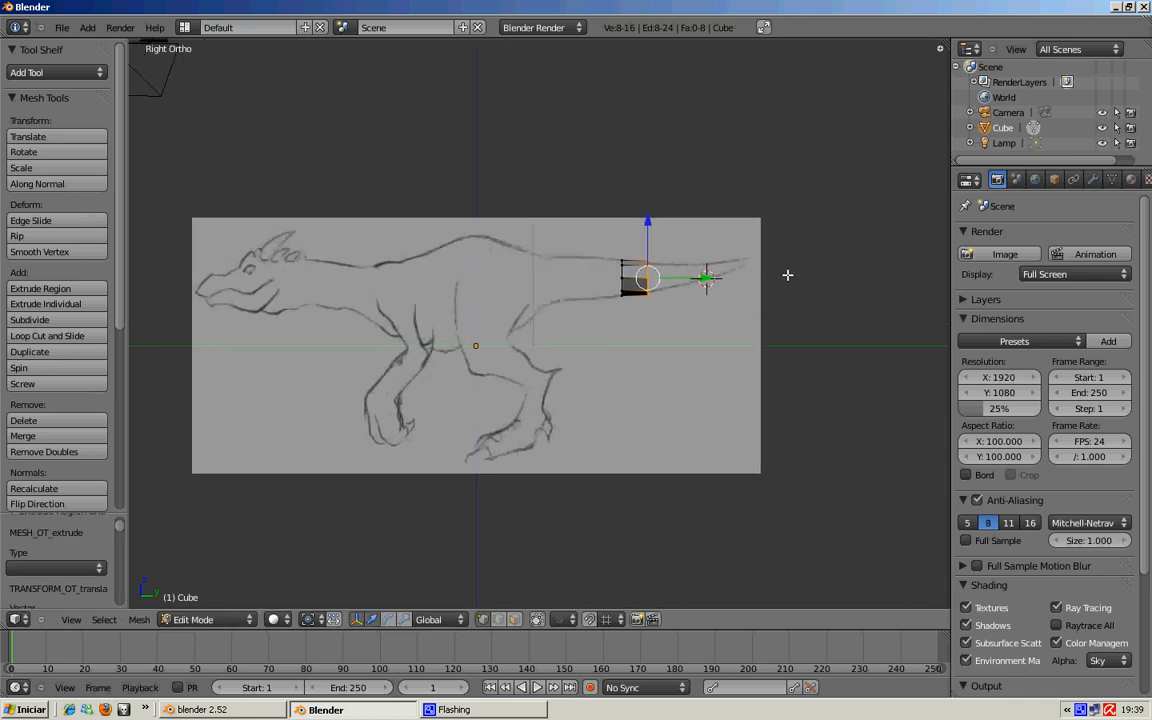
scroll(787, 275, "up", 2)
scroll(787, 273, "down", 3)
scroll(830, 244, "up", 3)
scroll(763, 323, "down", 2)
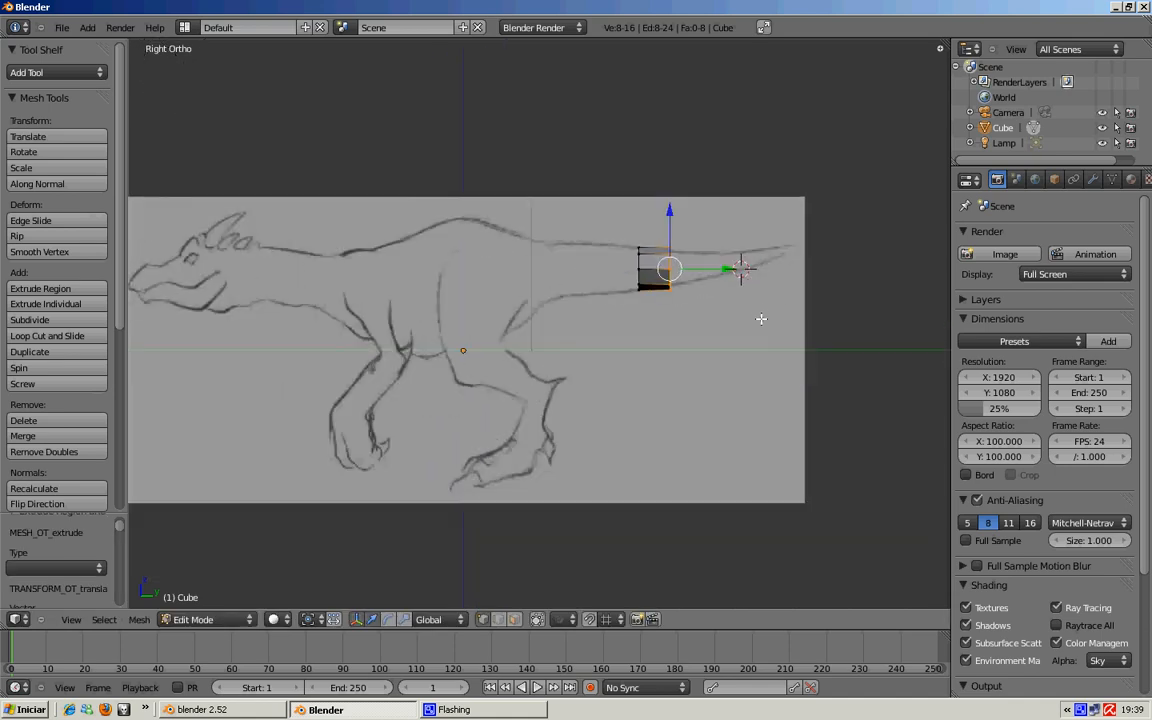
middle_click_drag(763, 323, 784, 301, "shift")
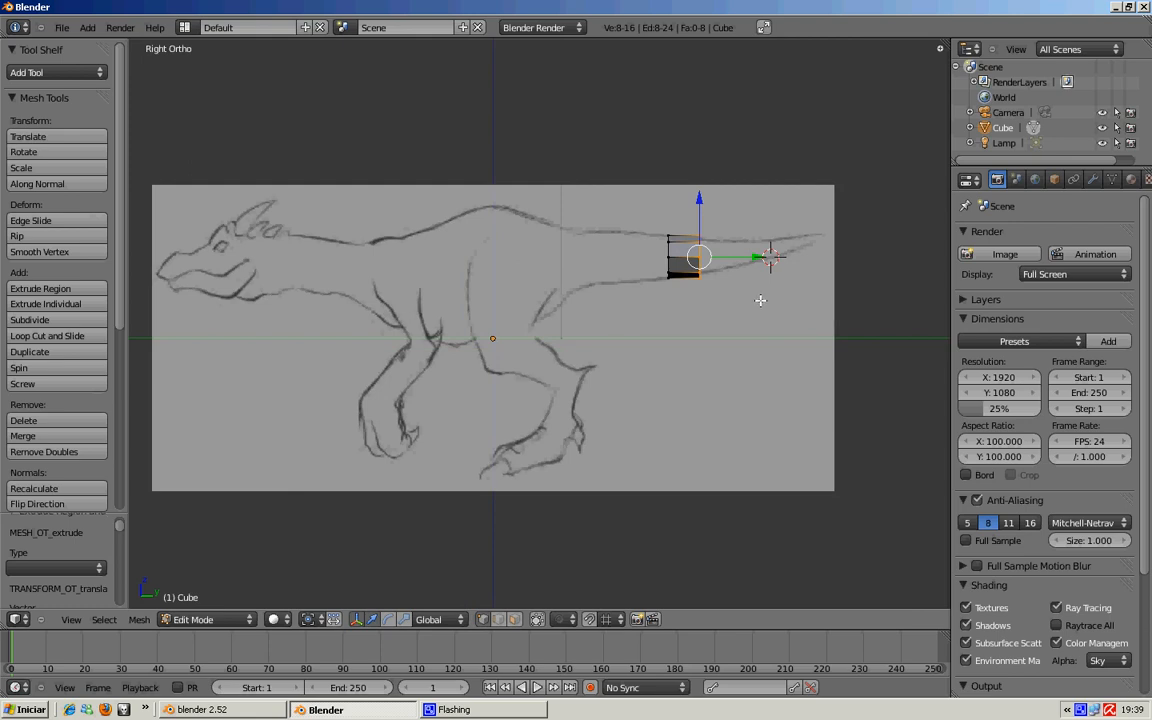
key("z")
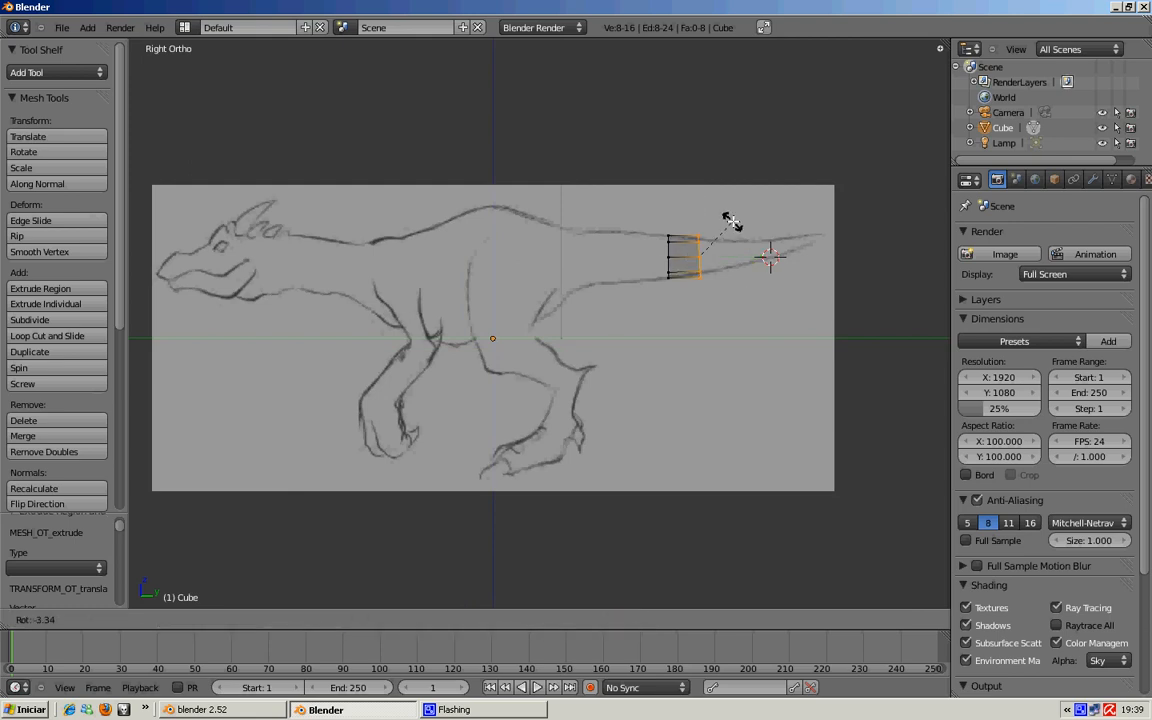
key("r")
left_click(737, 226)
key("s")
left_click(765, 286)
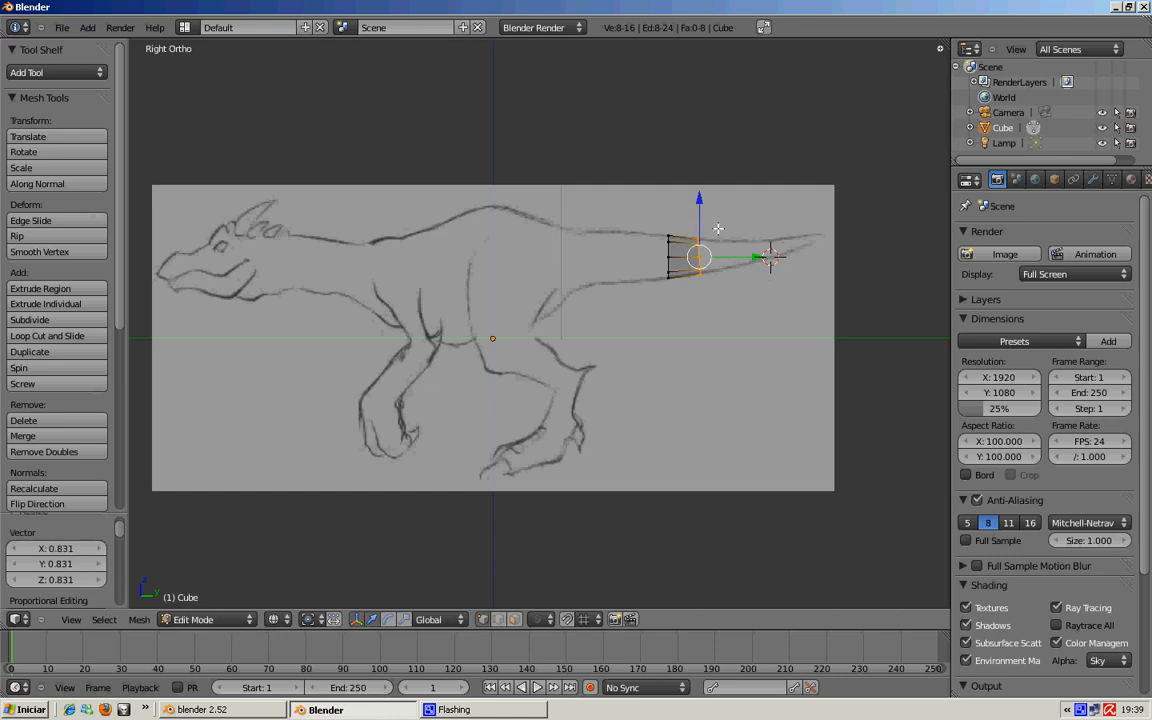
Nudge the end ring slightly upward and rotate it about 3.3° to follow the tail outline.
left_click(699, 202)
left_click_drag(699, 202, 699, 199)
key("r")
left_click(752, 237)
Extrude another tail segment towards the tip, scale its ring to about 0.79 and rotate it about 3.1° to match the sketch.
key("e")
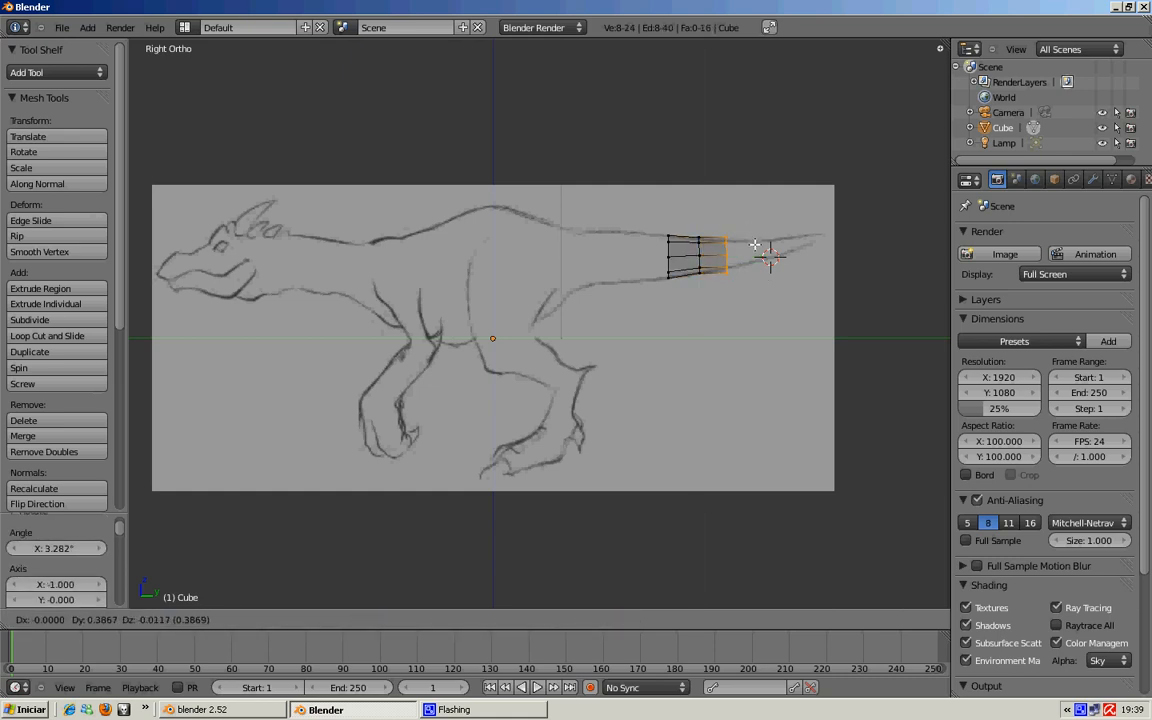
left_click(763, 243)
key("s")
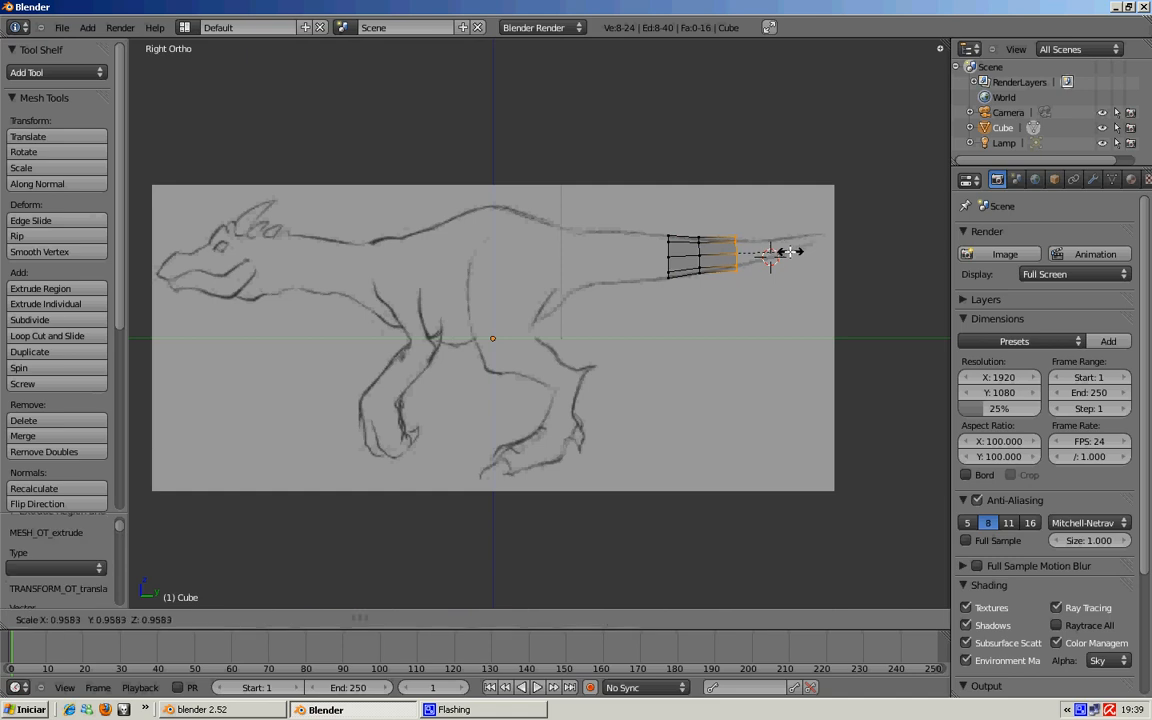
left_click(782, 251)
key("r")
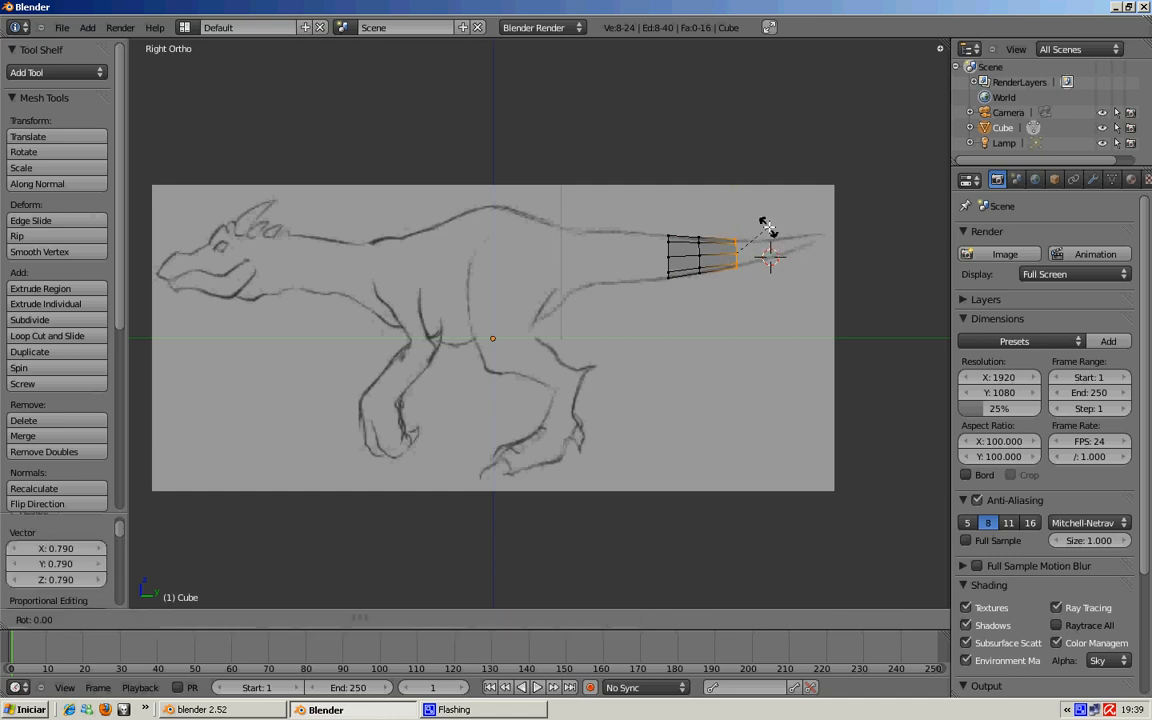
left_click(811, 234)
Extrude the next tail segment towards the tip and fit its ring to the sketch by shrinking, vertical shifting and rotating it about 2°.
key("e")
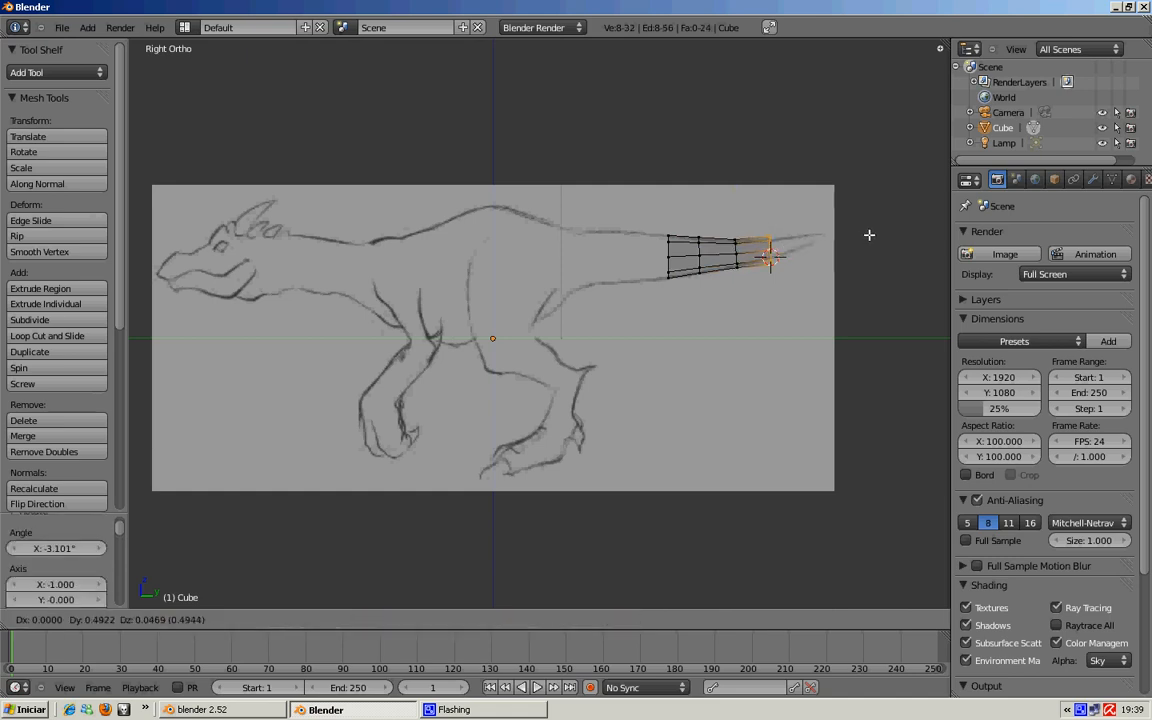
left_click(863, 251)
key("s")
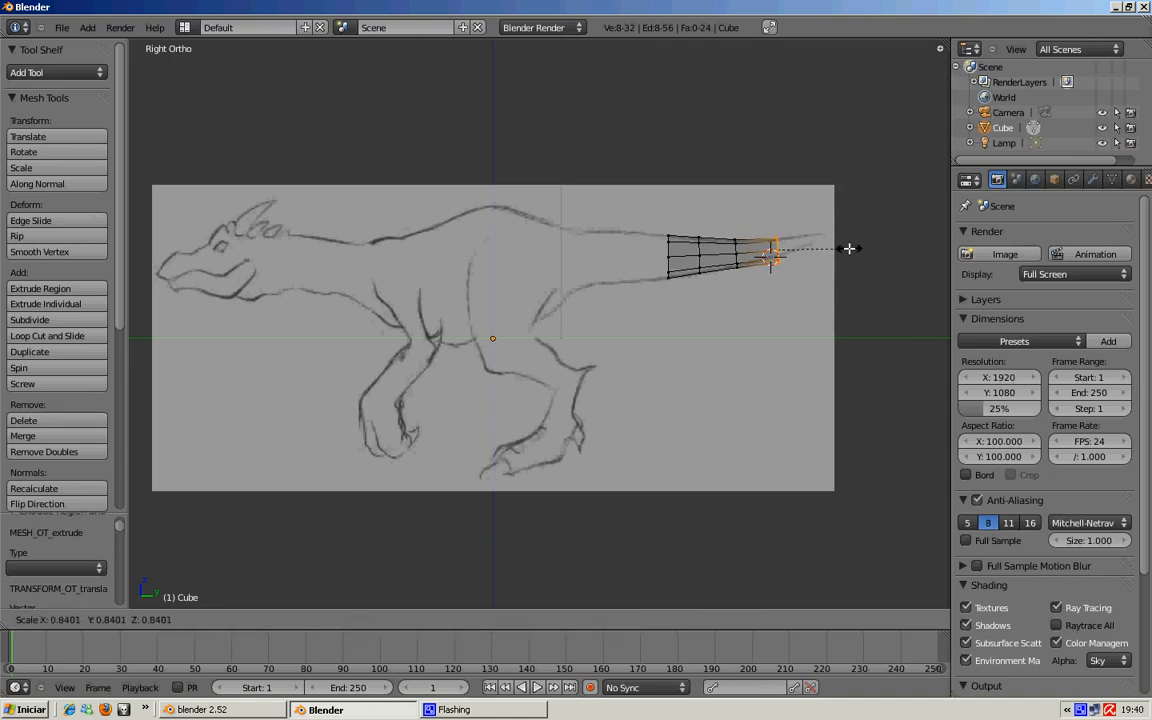
left_click(830, 245)
key("g")
key("z")
left_click(779, 211)
key("r")
left_click(828, 216)
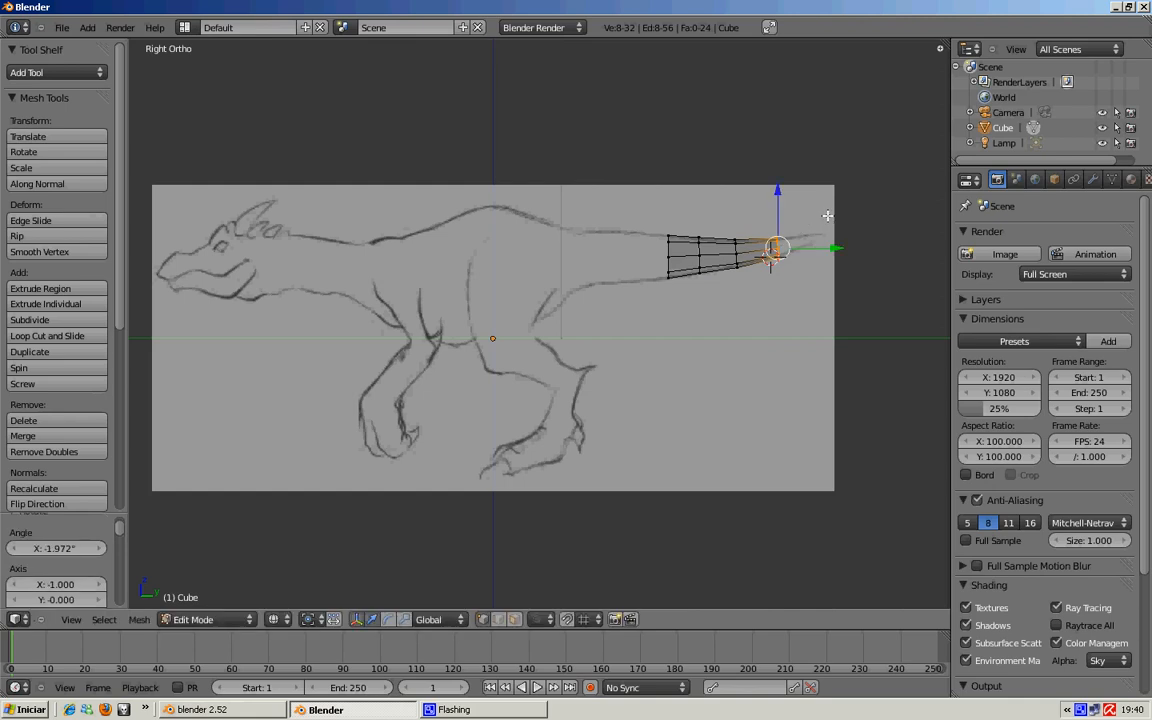
Extrude the last segment to the tail's end, collapse its ring to a point with scale 0 and raise it about 0.05.
key("e")
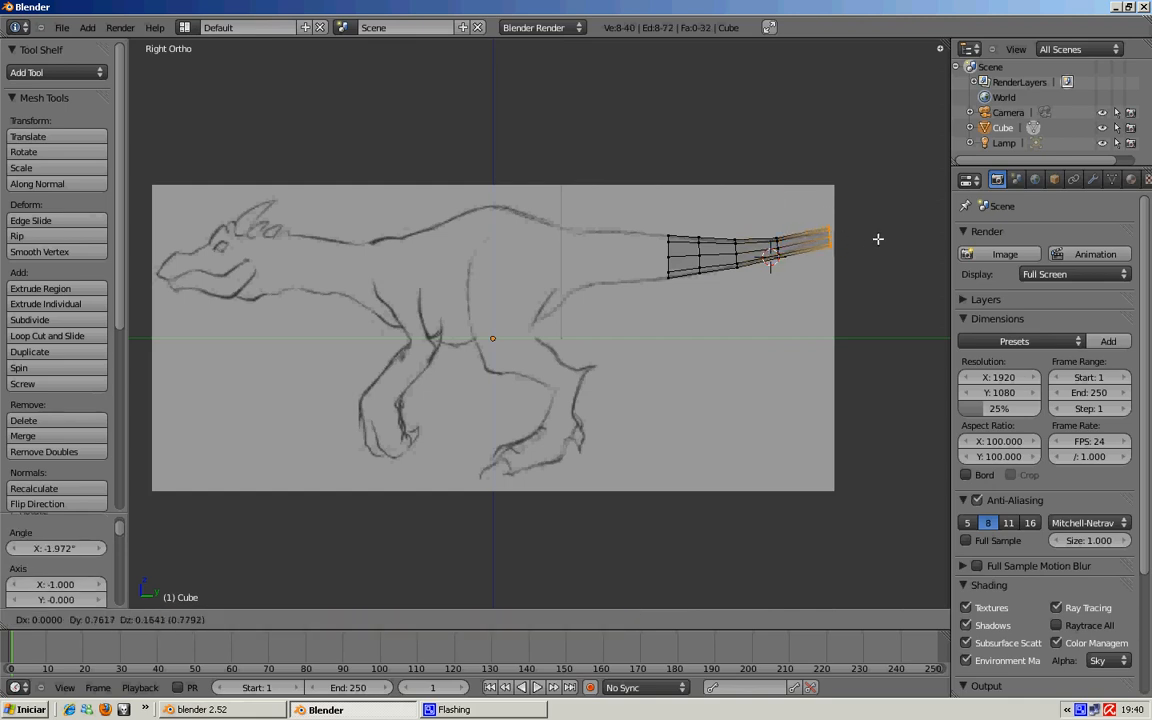
left_click(877, 241)
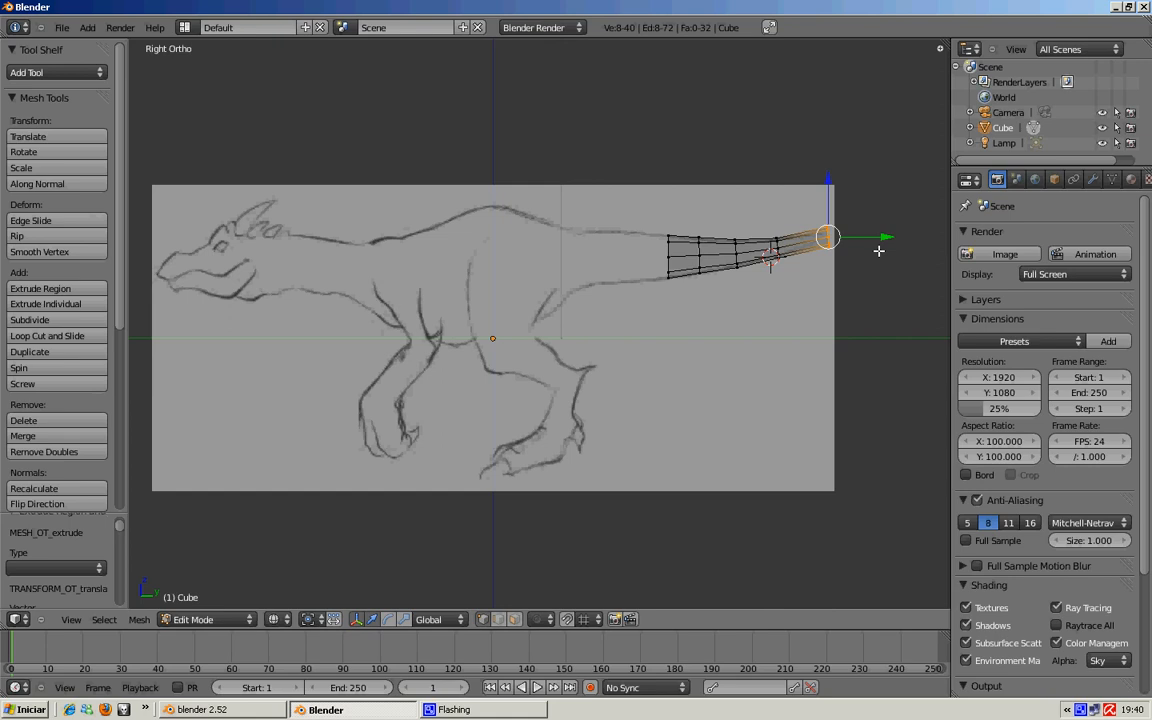
key("s")
key("0")
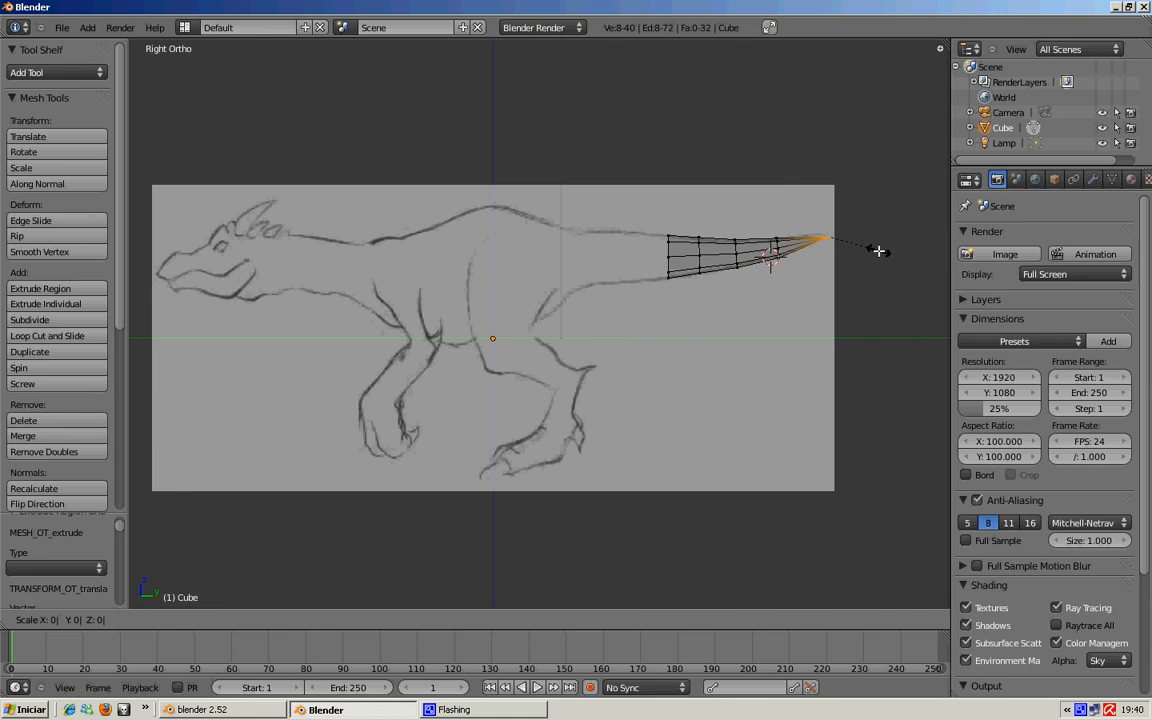
key("Return")
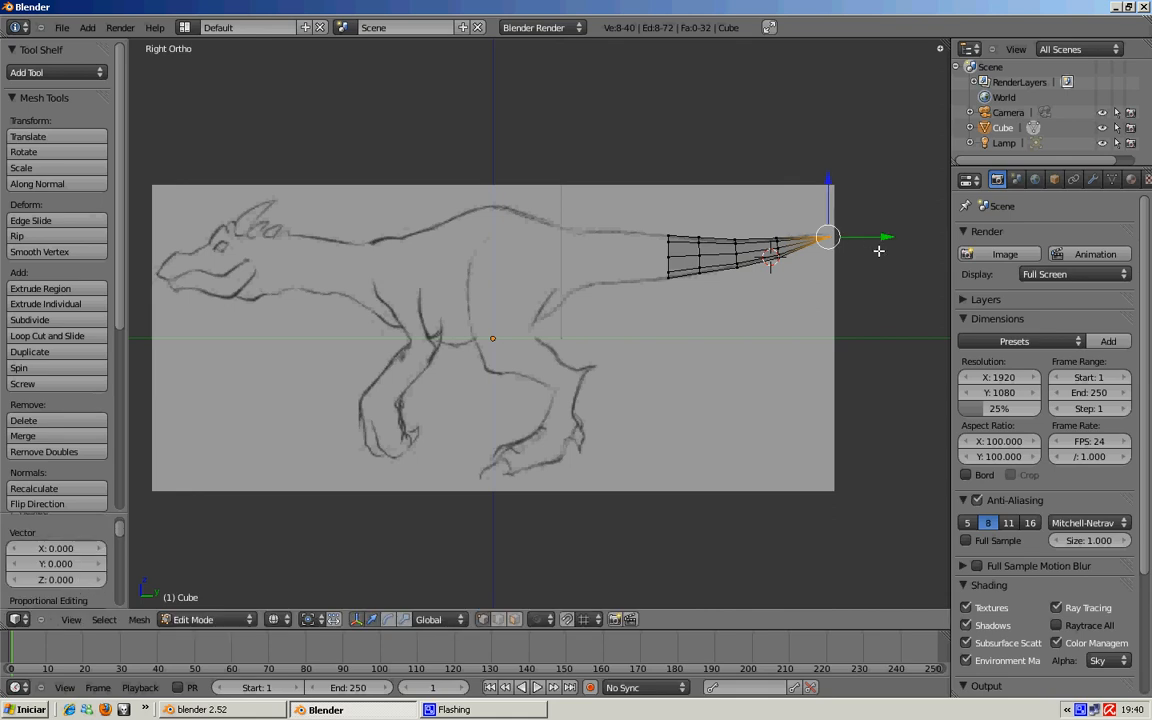
left_click_drag(826, 193, 828, 186)
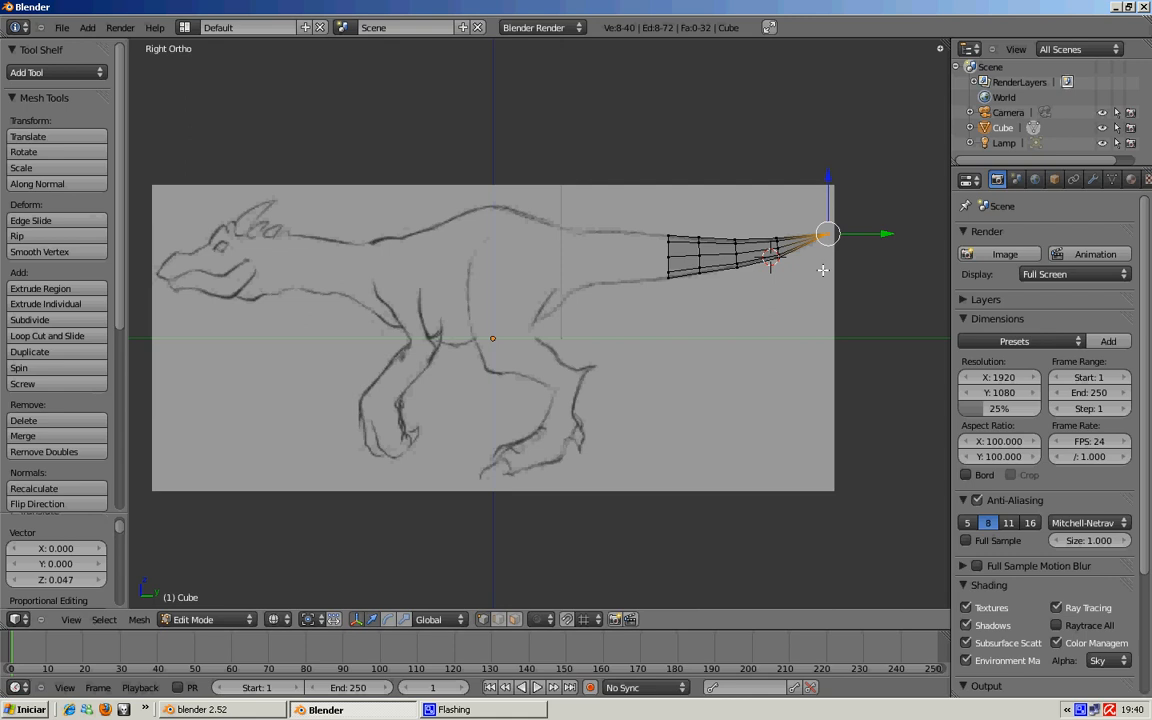
Examine the overlapping vertices at the tail tip by box-selecting them and picking a single one.
key("a")
key("b")
left_click_drag(750, 183, 856, 255)
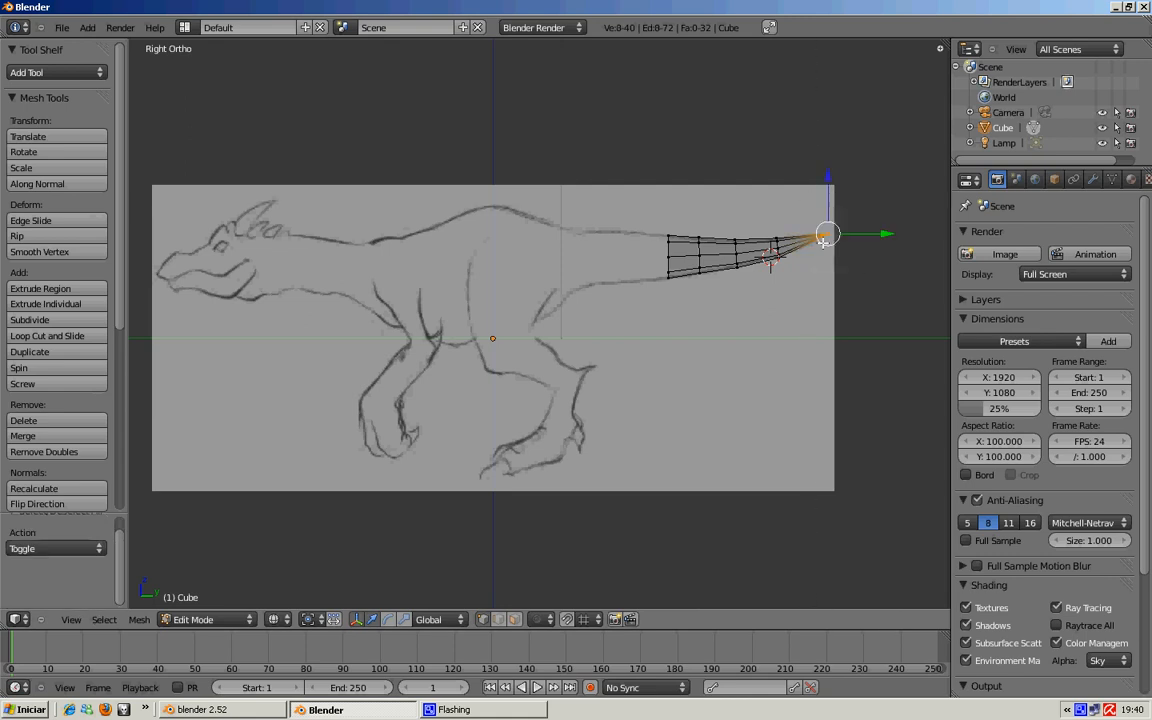
scroll(826, 237, "up", 3)
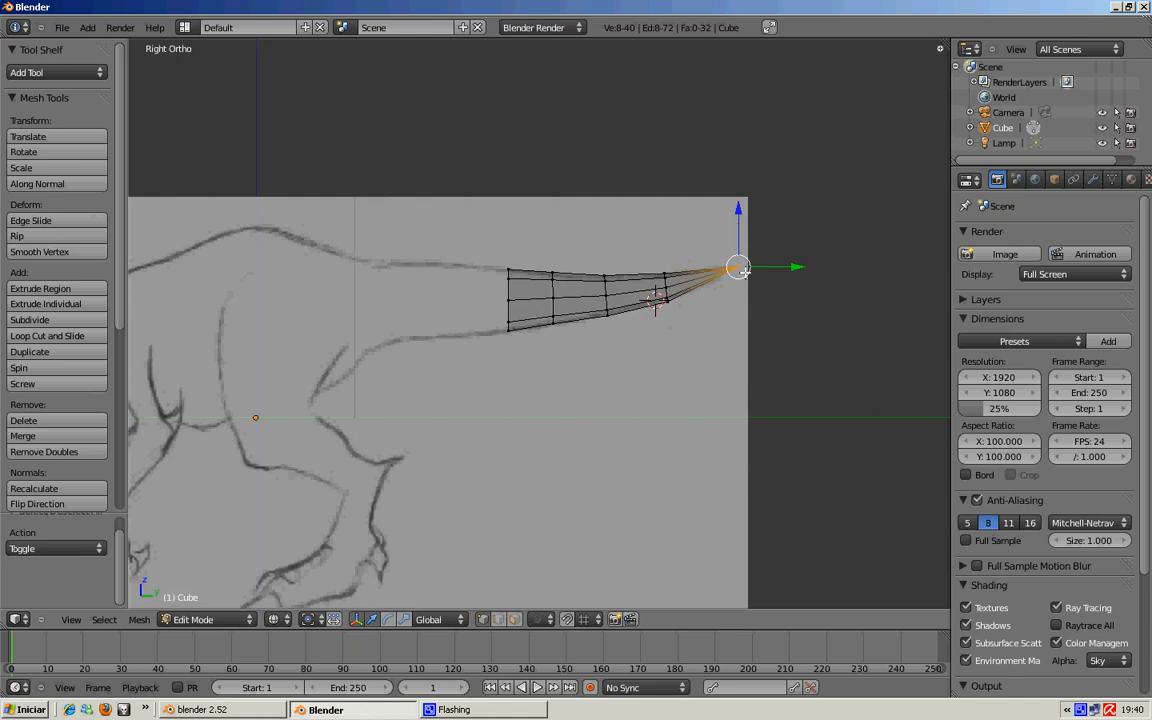
scroll(740, 280, "down", 2)
scroll(699, 311, "up", 3)
right_click(780, 257)
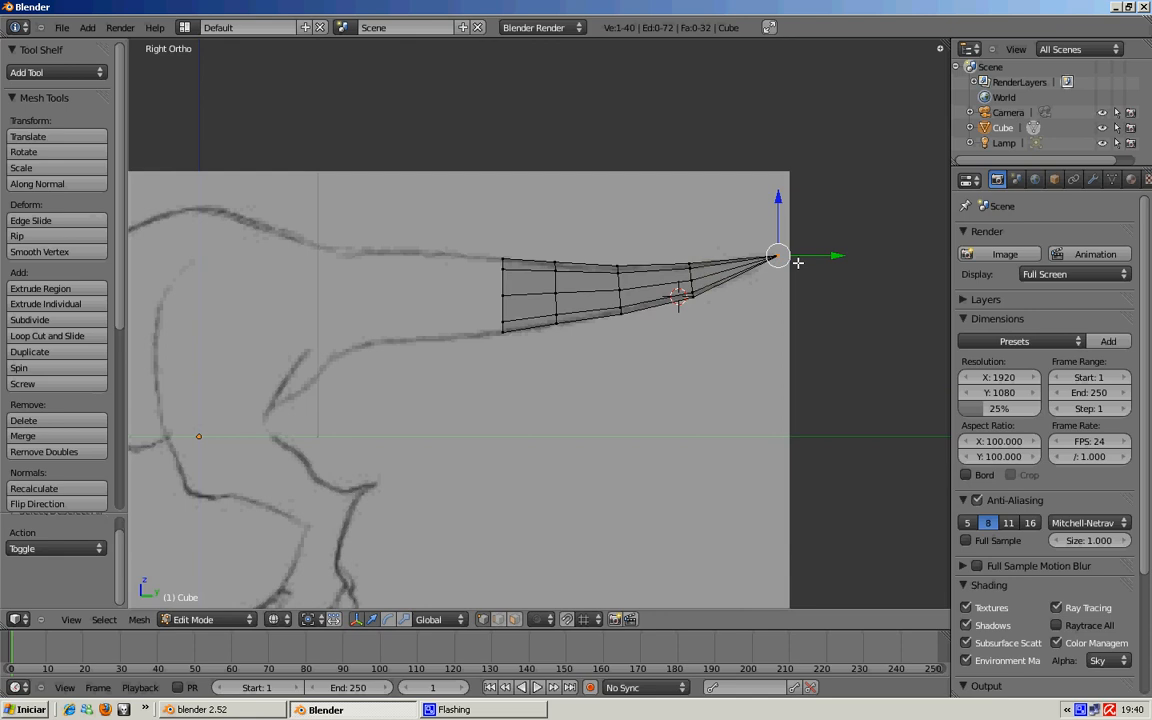
left_click_drag(780, 257, 802, 302)
Select all overlapping vertices at the tail tip and merge them with Remove Doubles.
key("a")
key("b")
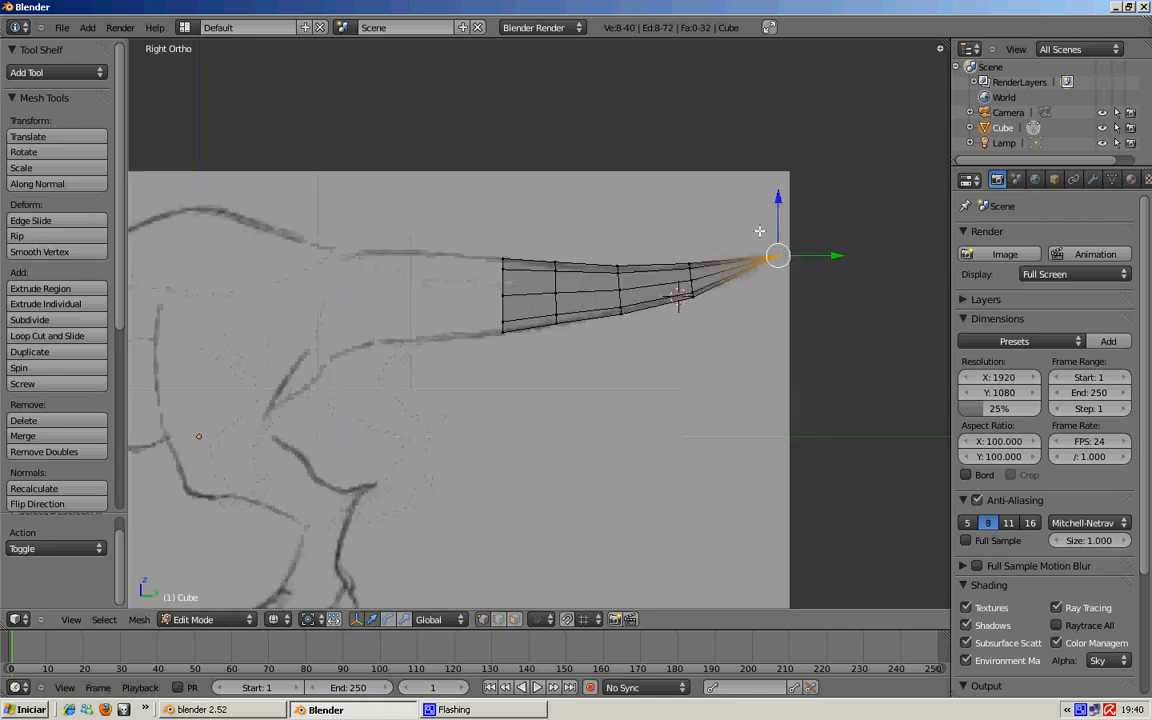
key("a")
key("b")
left_click_drag(762, 238, 802, 298)
key("w")
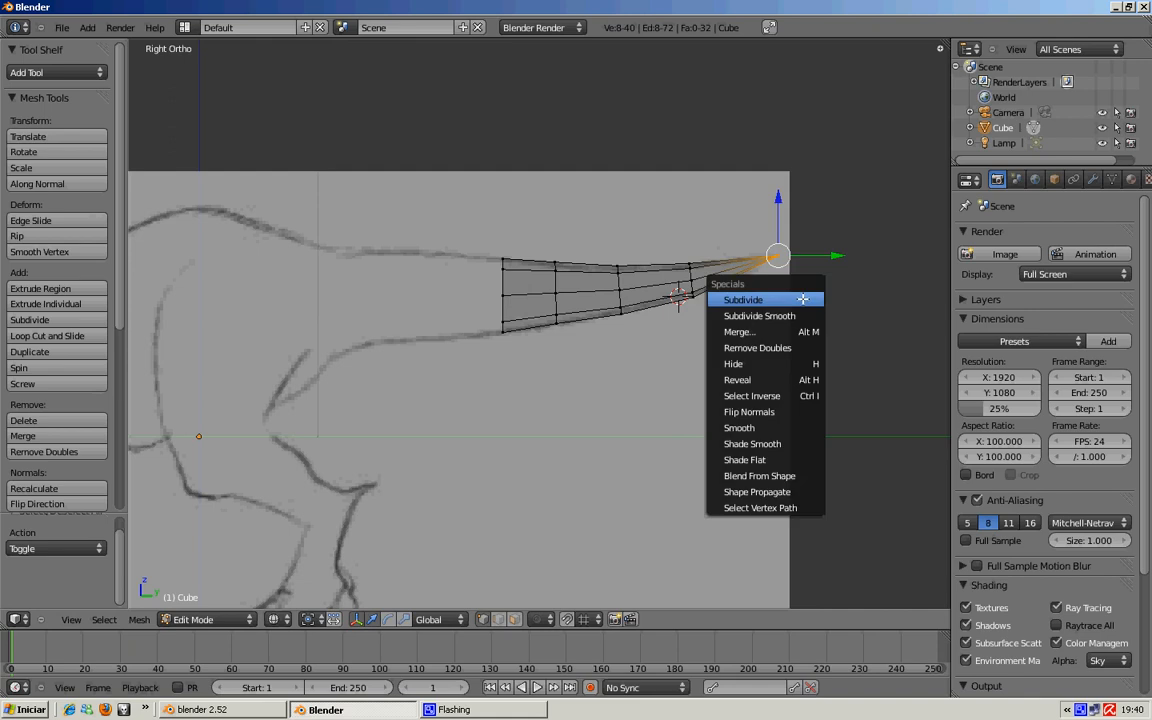
left_click(784, 348)
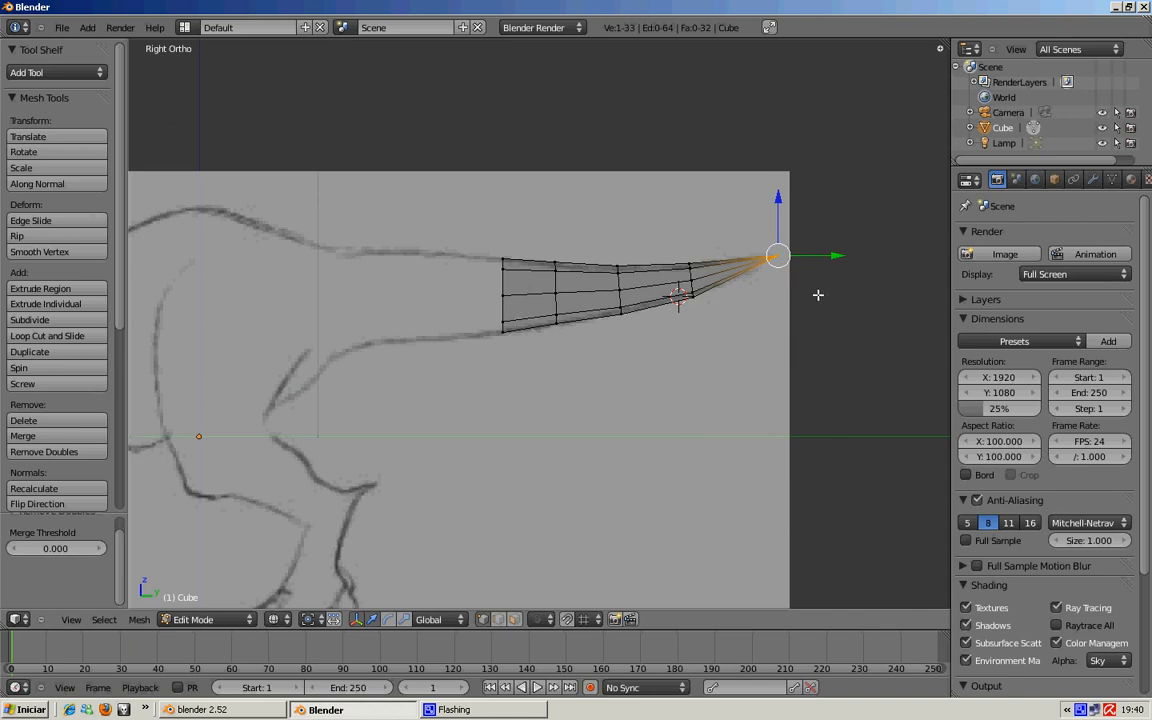
Check the merged tail tip by moving its vertex temporarily and cancelling the move.
key("a")
key("a")
key("g")
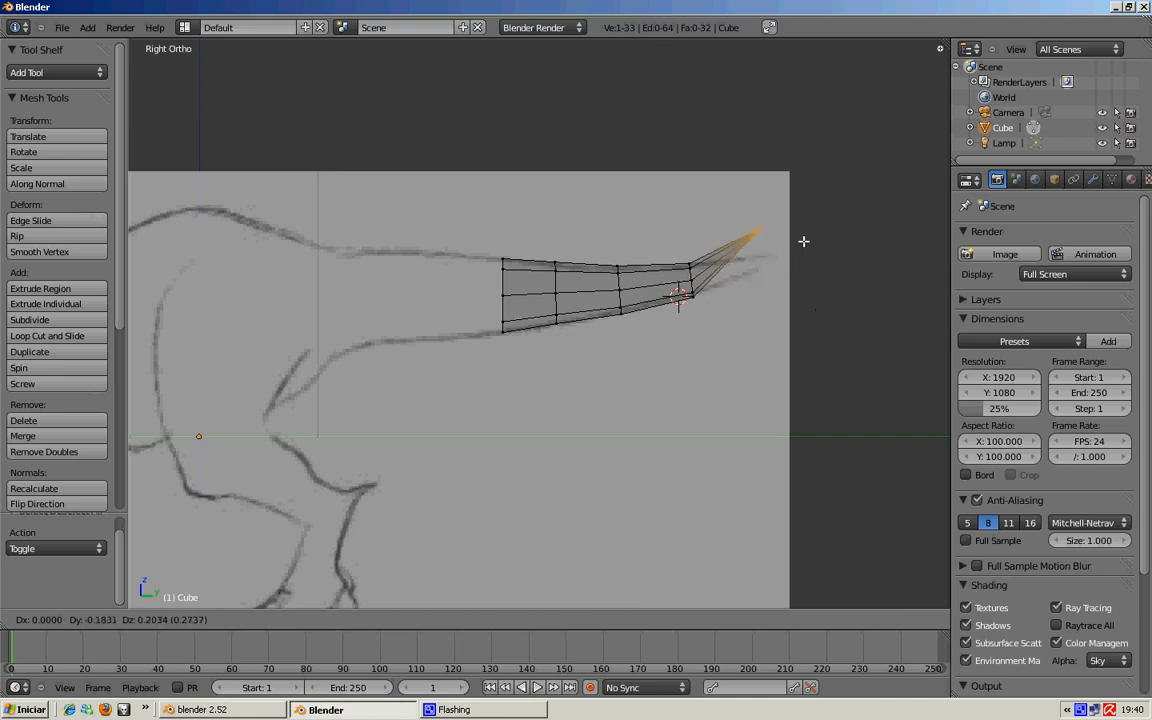
left_click(834, 264)
Select the tail's open front edge loop and extrude it about 0.4 along Y towards the body.
scroll(698, 345, "down", 3)
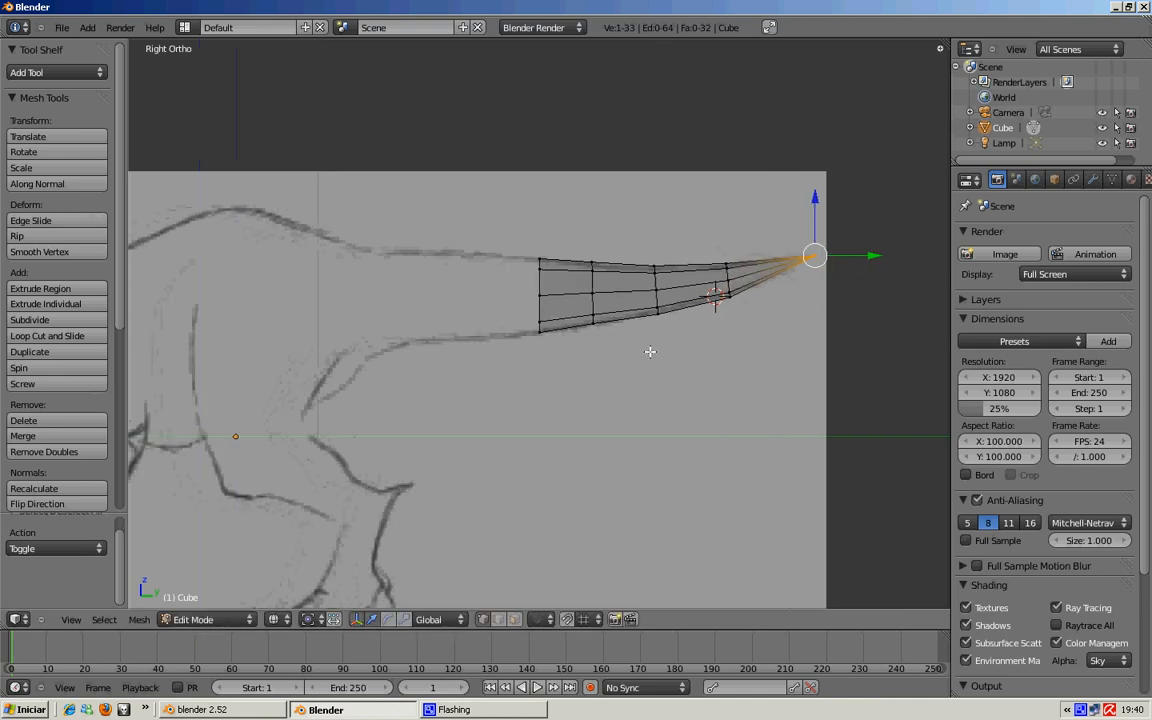
scroll(780, 340, "up", 1)
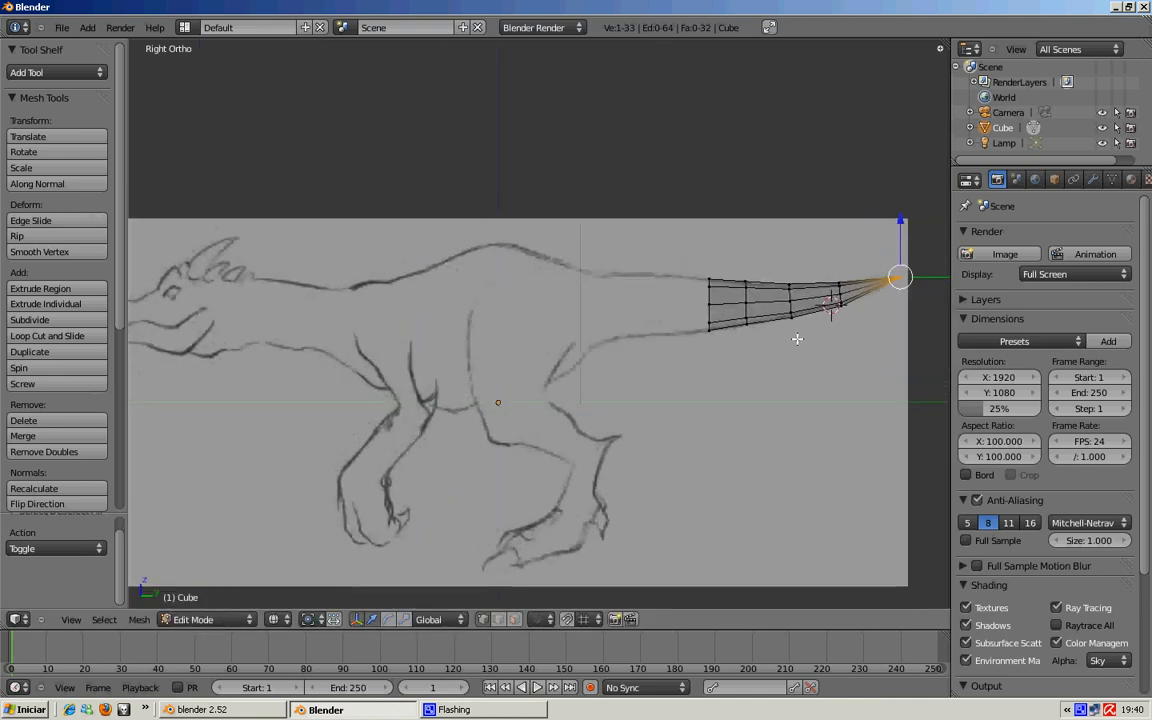
scroll(795, 335, "down", 1)
scroll(720, 300, "up", 1)
right_click(710, 304, "alt")
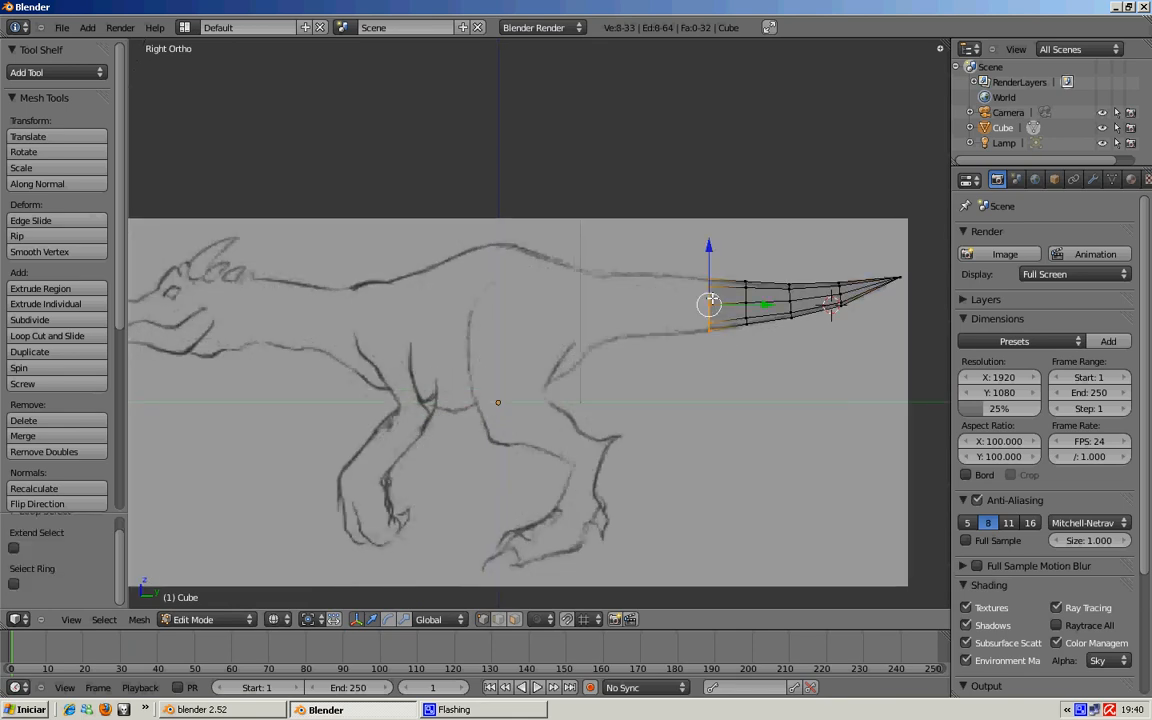
key("e")
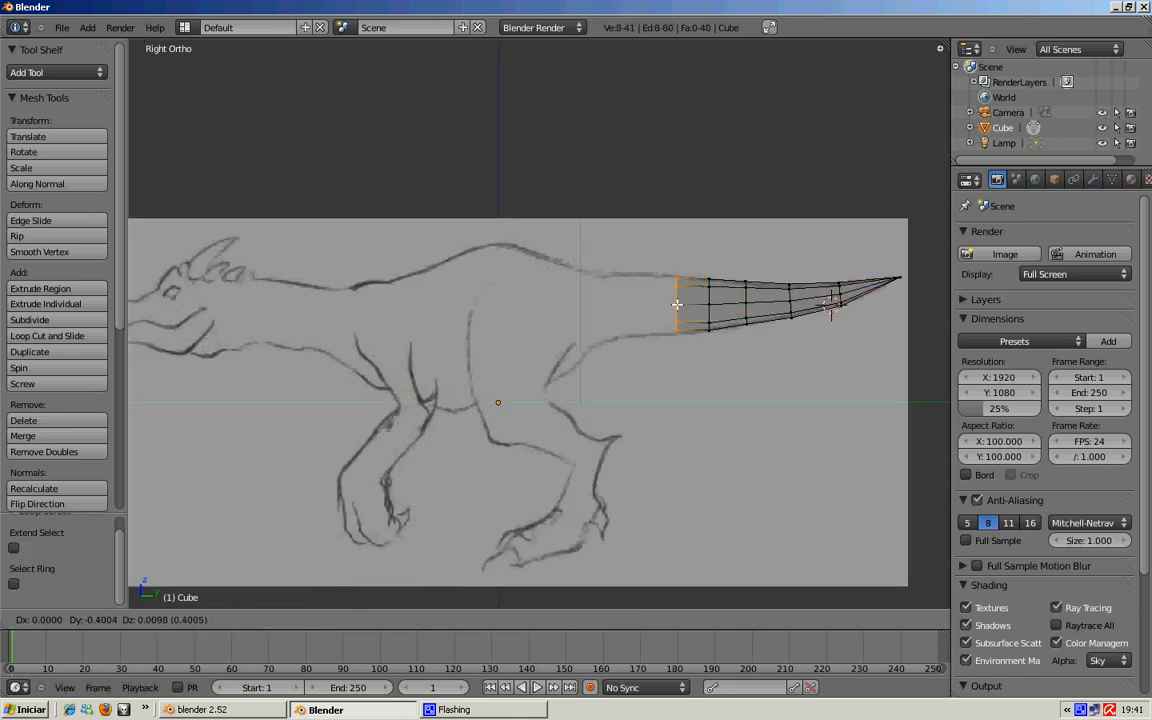
key("y")
left_click(676, 304)
Enlarge the new front ring to about 1.1 and lower it 0.01 along Z to match the tail outline.
key("s")
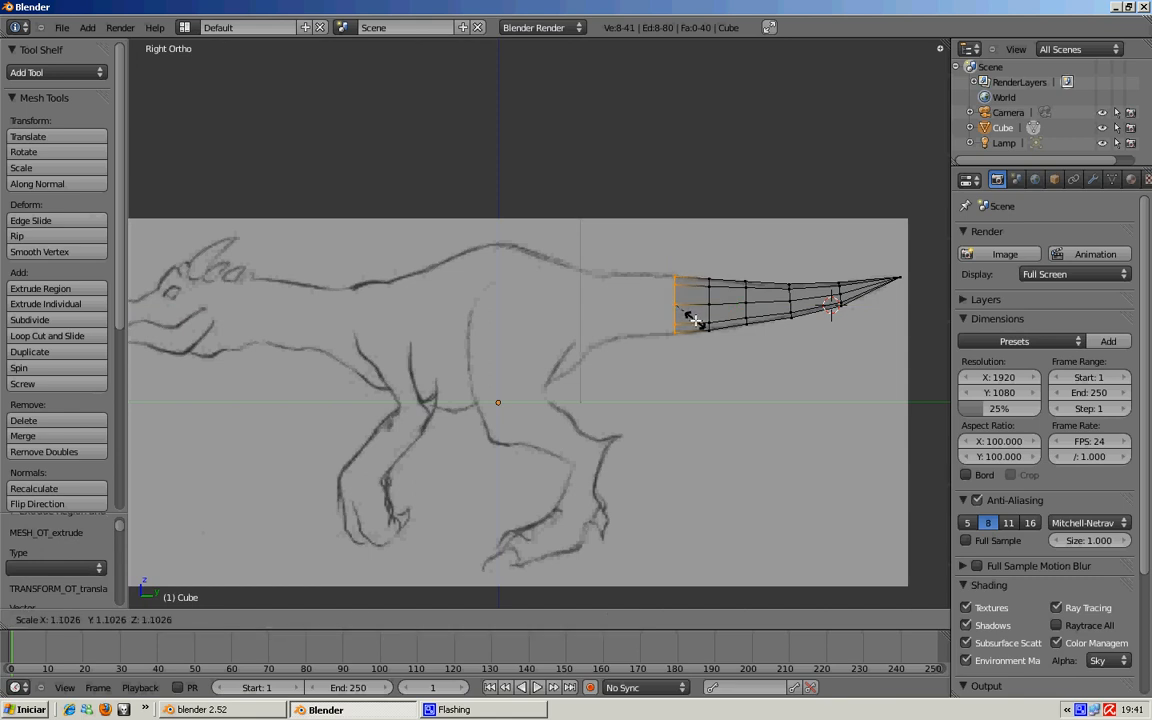
left_click(690, 318)
key("g")
key("z")
left_click(676, 313)
Extrude the front ring further along Y towards the hips and scale it to about 1.08.
key("g")
key("y")
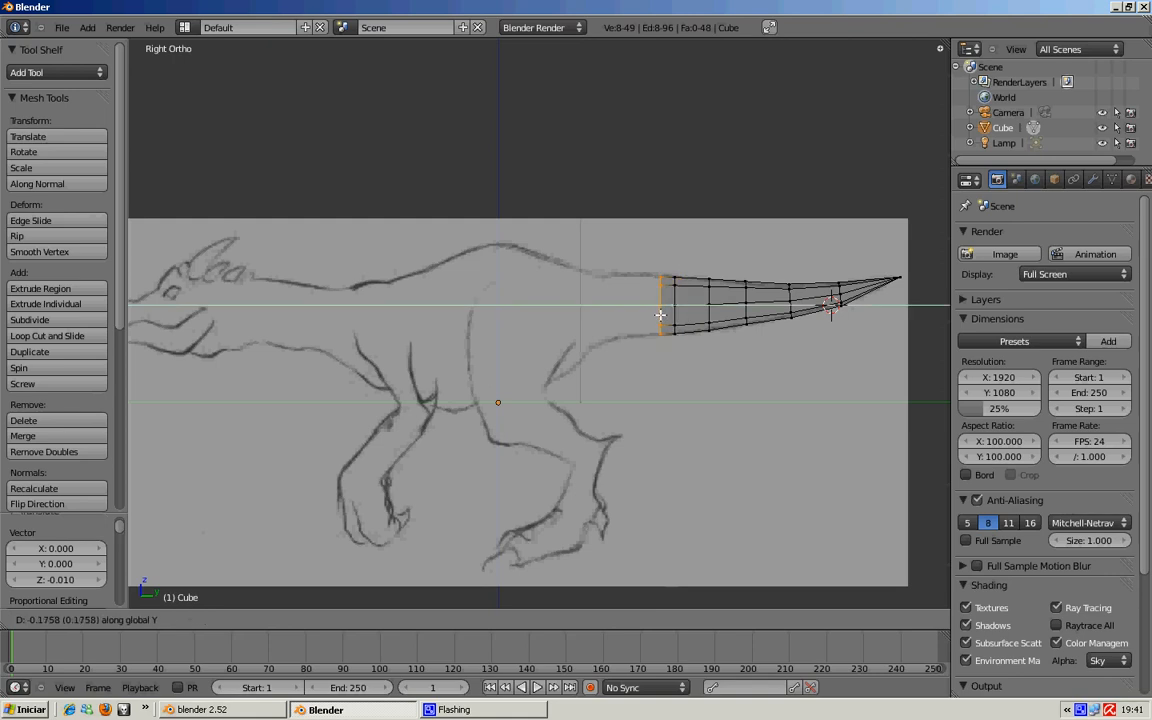
left_click(632, 316)
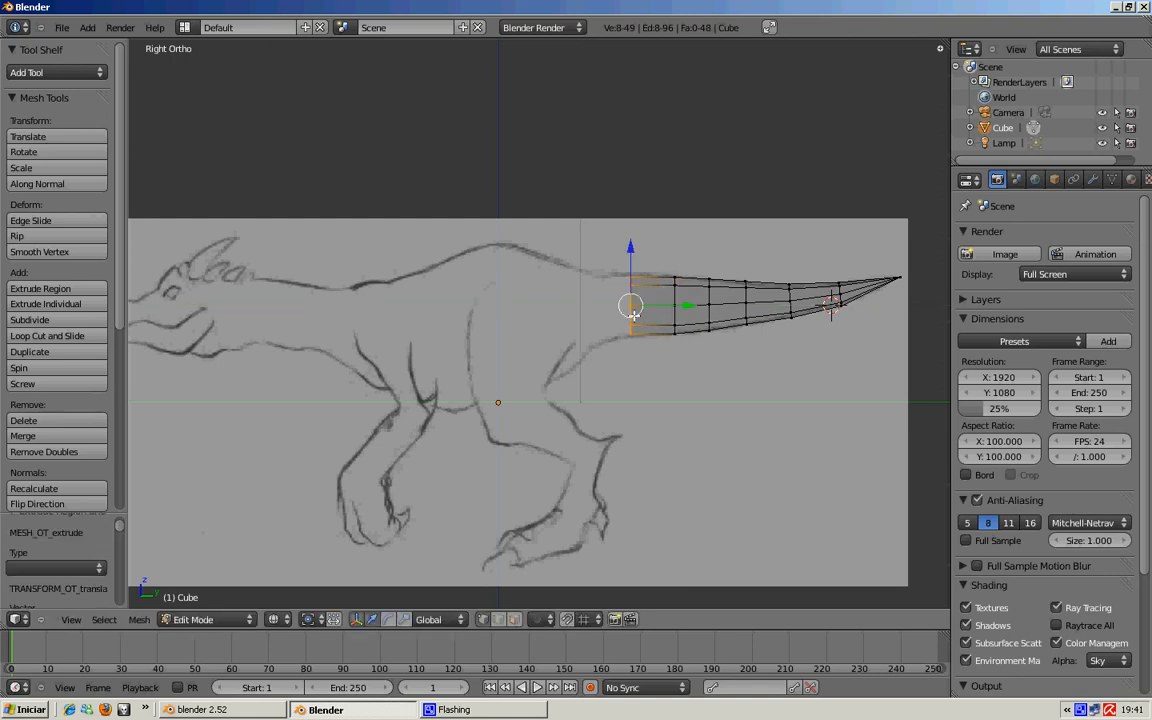
key("s")
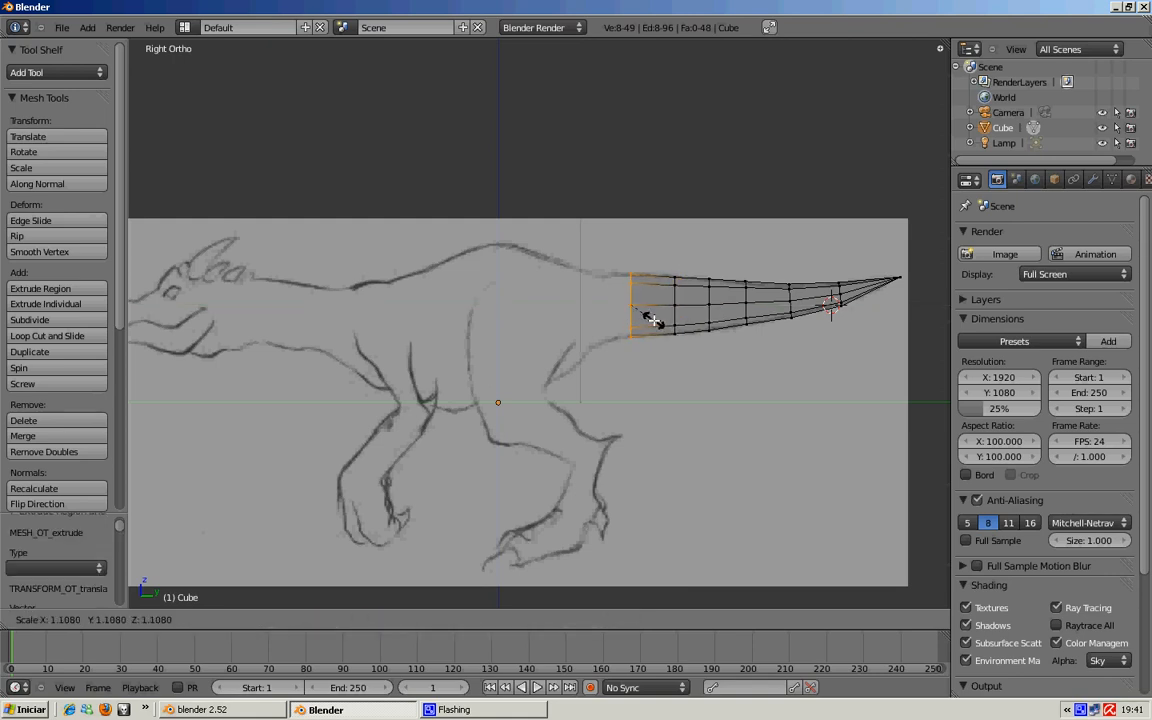
left_click(653, 320)
Extrude another segment to the tail base, then enlarge its ring and lower it about 0.05 to fit the sketch.
key("e")
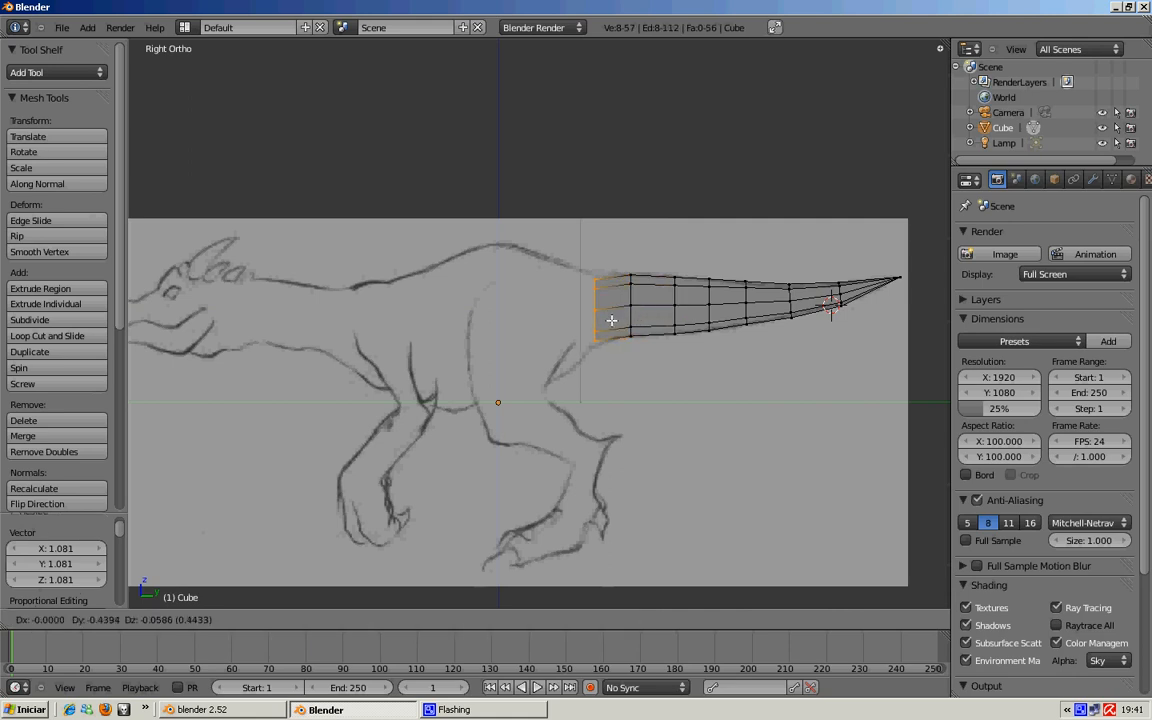
left_click(606, 317)
key("s")
left_click(614, 292)
left_click_drag(589, 249, 591, 255)
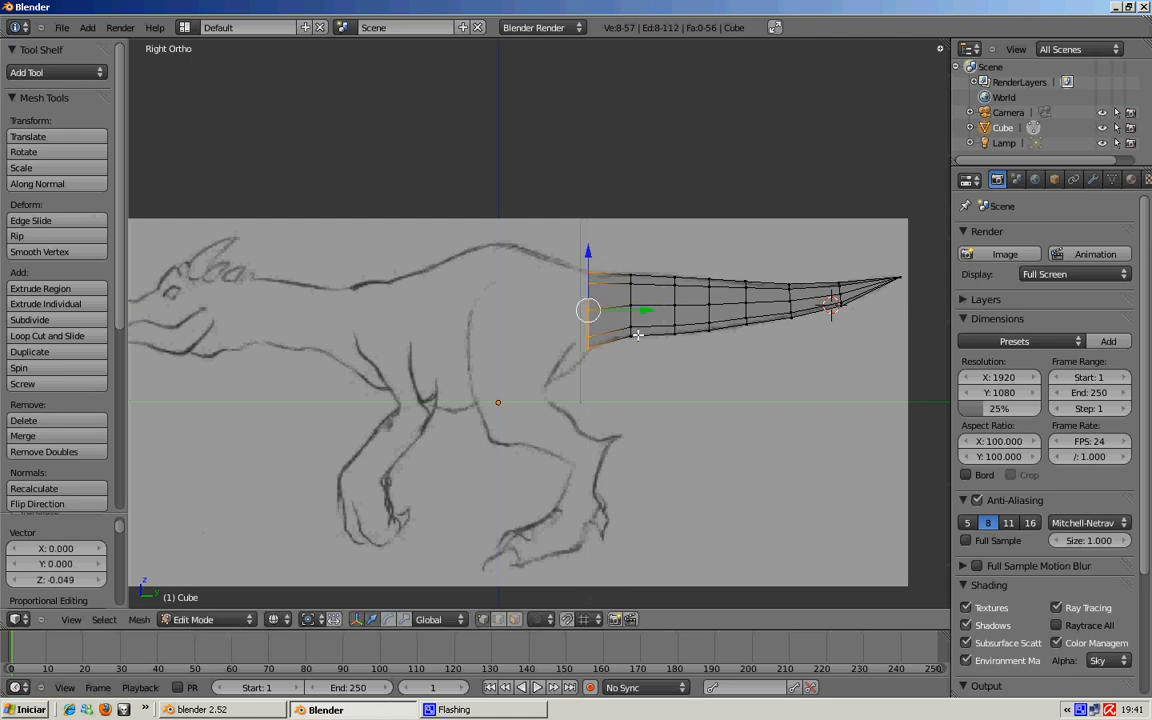
key("a")
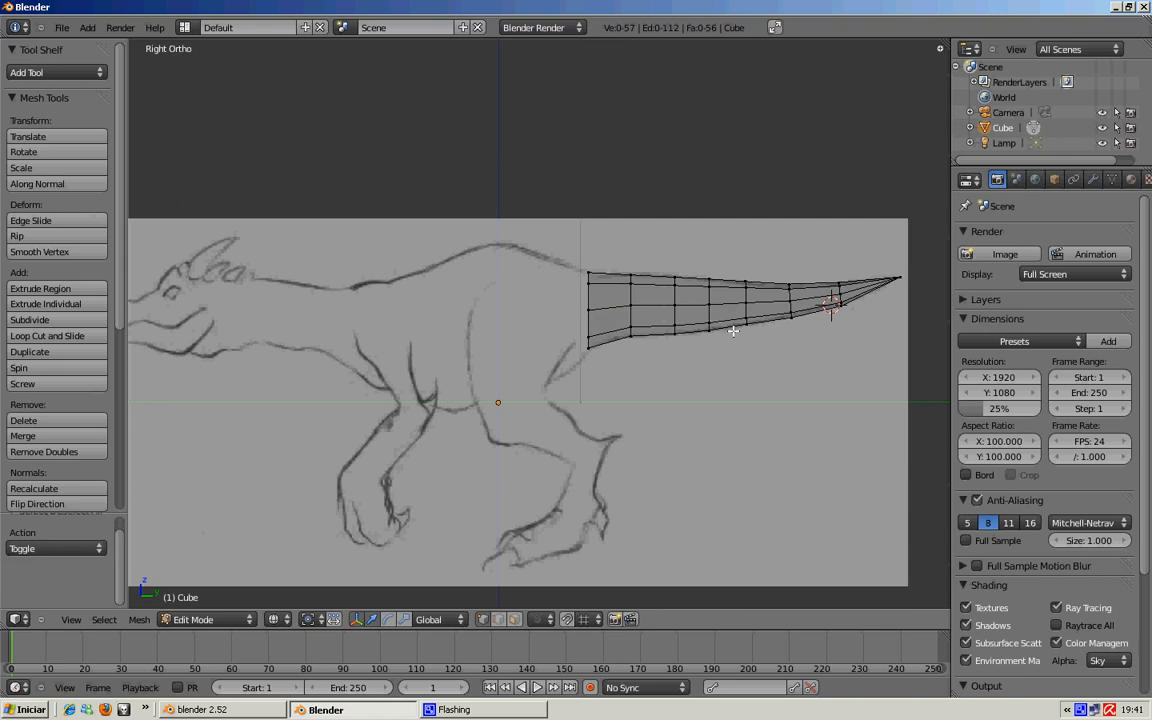
Examine the tail mesh in solid shading from several angles and show the object's modifier settings.
key("z")
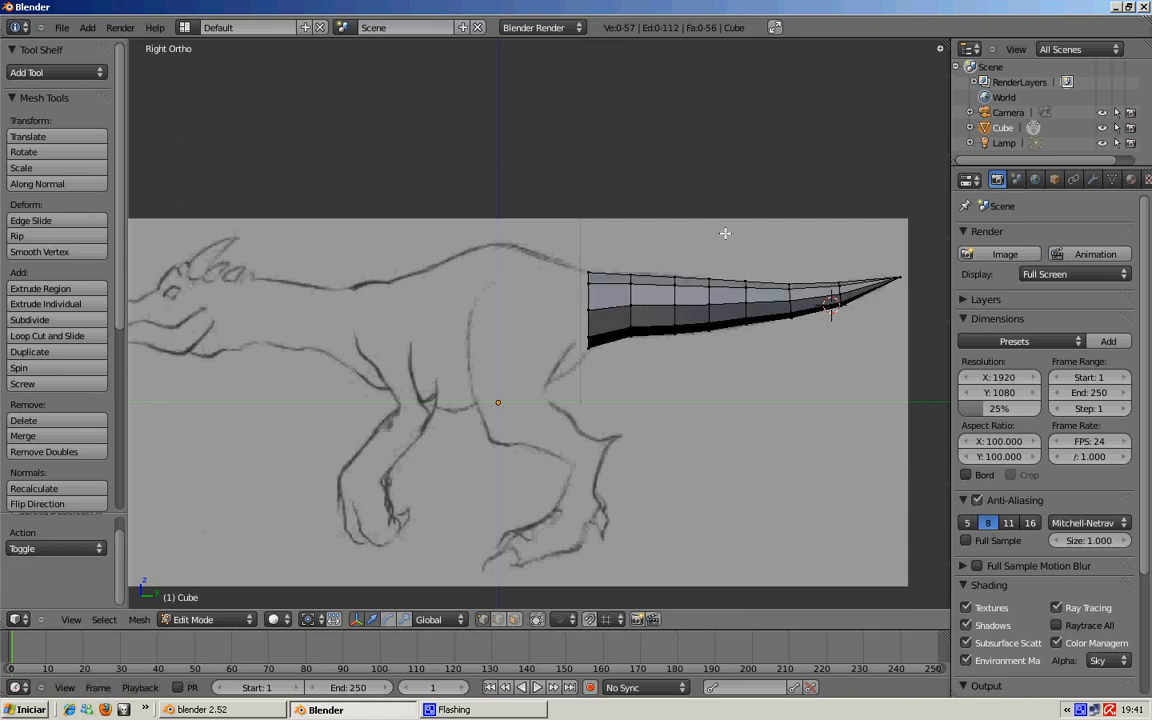
mouse_move(509, 314)
middle_mouse_down()
mouse_move(571, 382)
mouse_move(787, 386)
mouse_move(691, 400)
mouse_move(617, 360)
mouse_move(442, 355)
mouse_move(622, 417)
mouse_move(764, 378)
mouse_move(681, 319)
mouse_move(625, 363)
mouse_move(729, 323)
mouse_move(656, 388)
mouse_move(483, 388)
mouse_move(476, 311)
mouse_move(697, 341)
middle_mouse_up()
key("KP_3")
left_click(1092, 179)
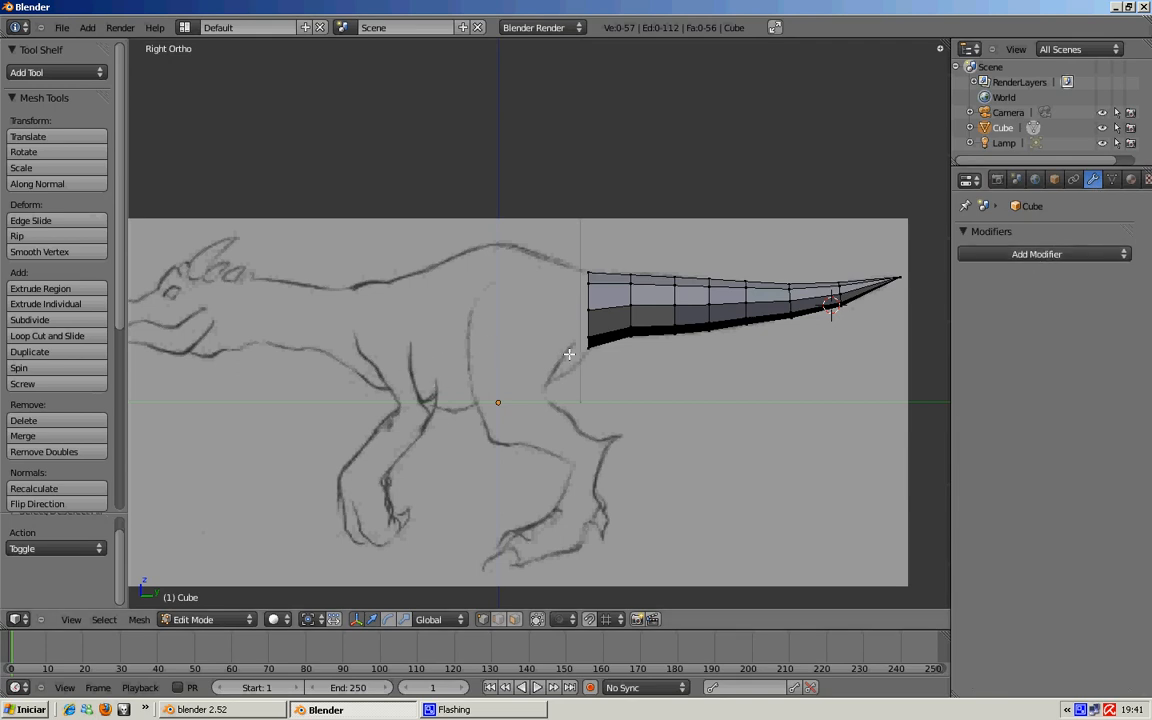
mouse_move(488, 353)
middle_mouse_down()
mouse_move(558, 440)
mouse_move(666, 388)
mouse_move(513, 263)
middle_mouse_up()
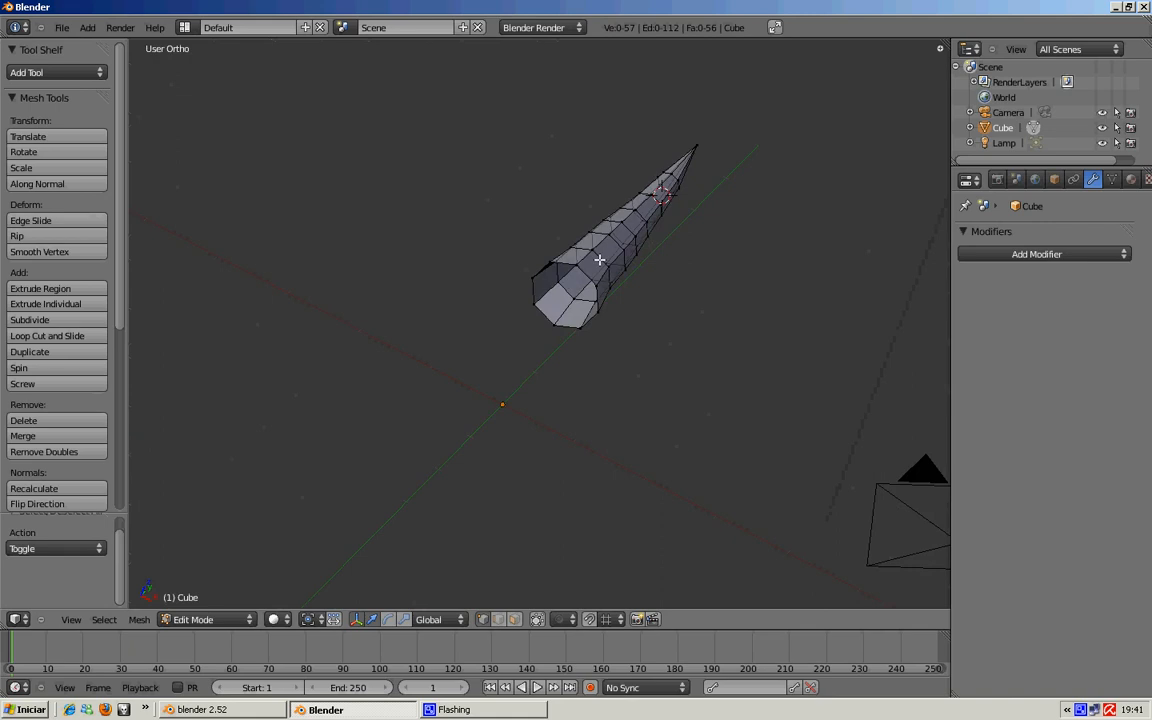
mouse_move(555, 337)
middle_mouse_down()
mouse_move(607, 370)
mouse_move(488, 404)
mouse_move(530, 309)
mouse_move(648, 363)
mouse_move(555, 355)
middle_mouse_up()
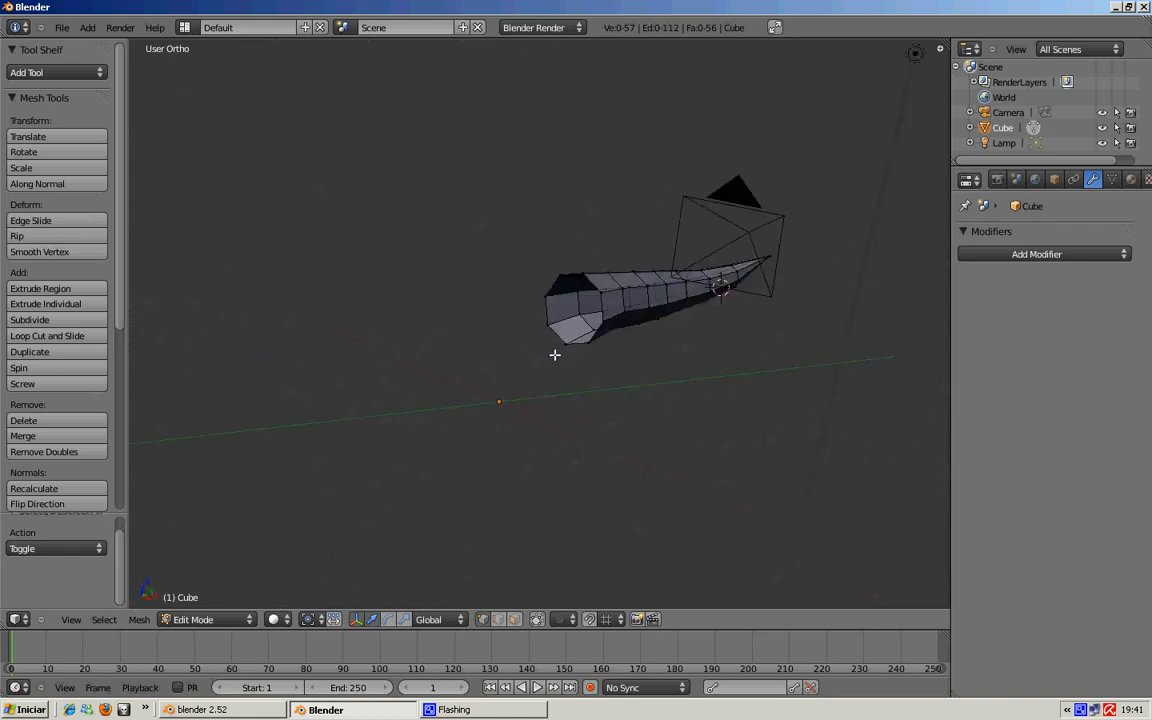
key("KP_3")
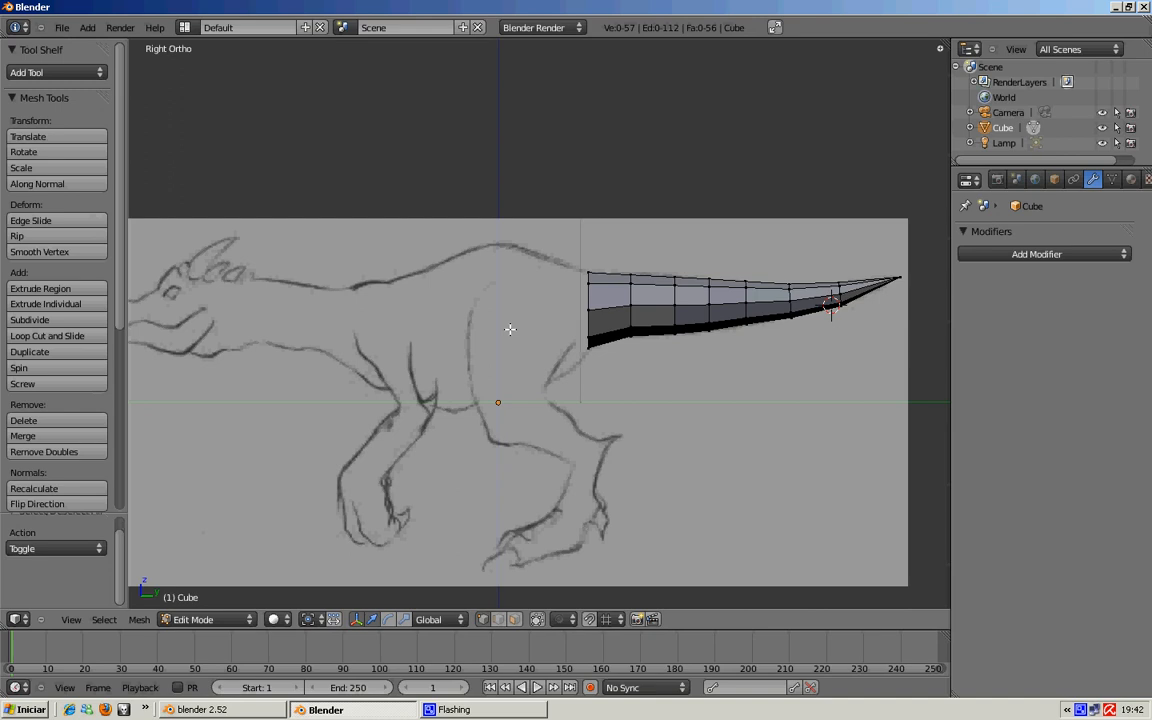
Select the tail's open front ring, extrude it towards the hips and scale the new ring to about 1.45.
right_click(588, 298, "alt")
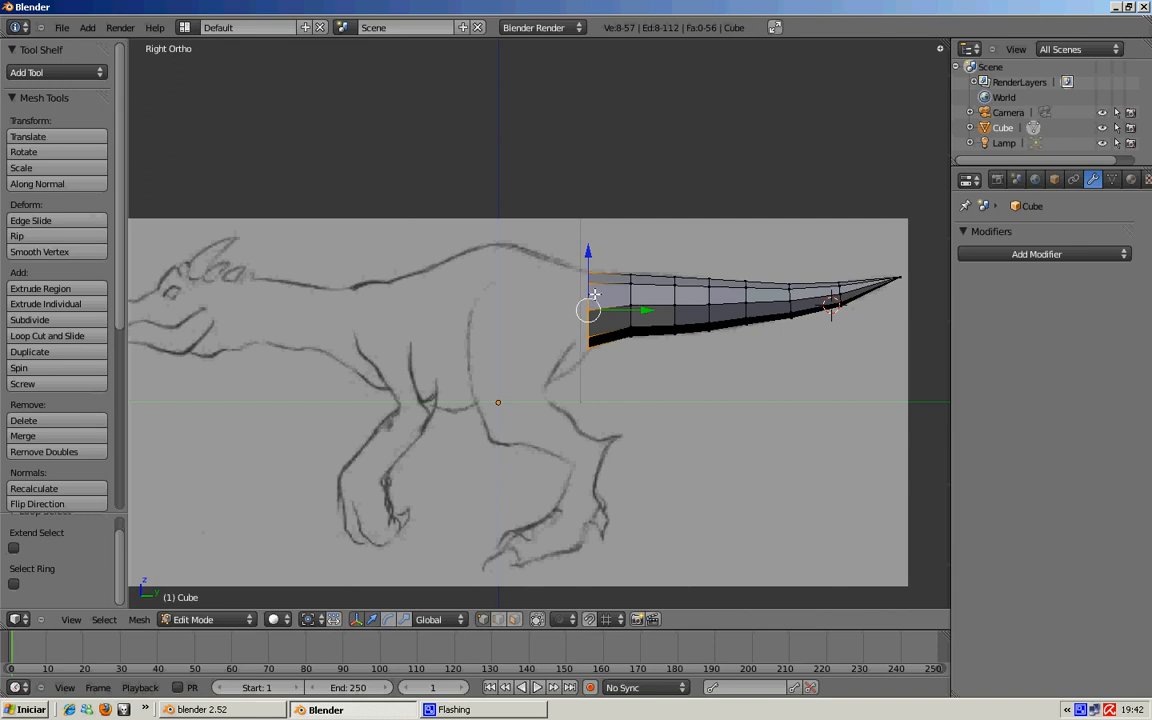
mouse_move(578, 340)
middle_mouse_down()
mouse_move(761, 381)
mouse_move(652, 377)
middle_mouse_up()
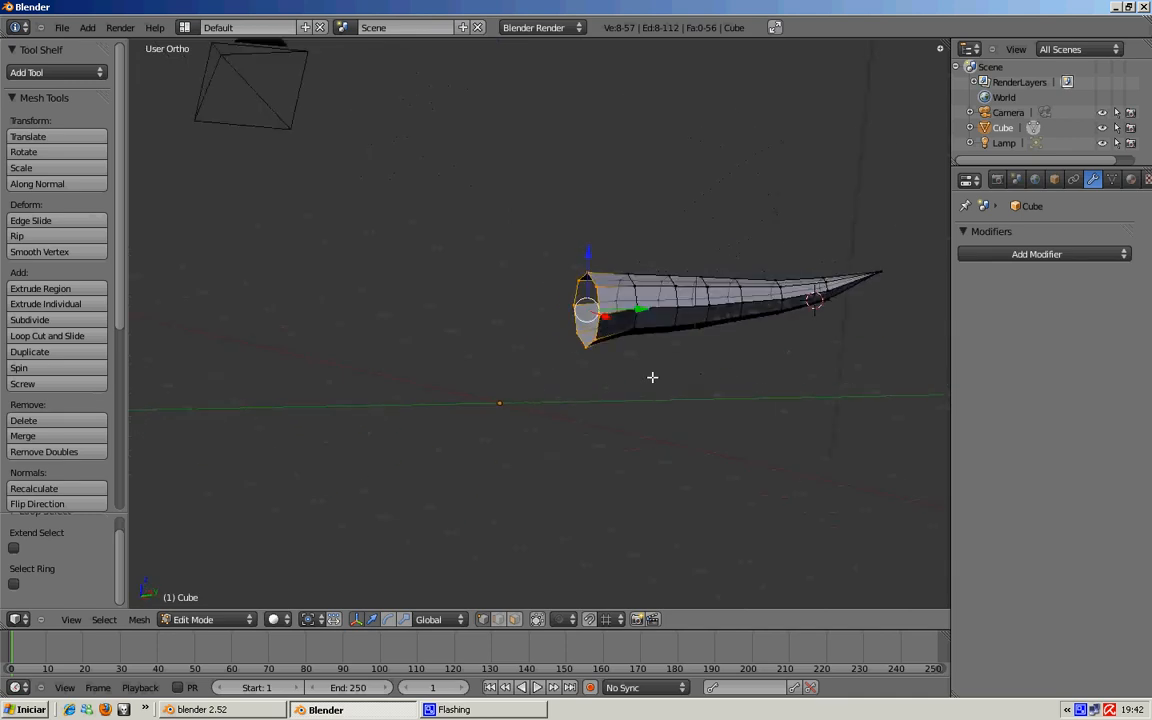
key("KP_3")
key("e")
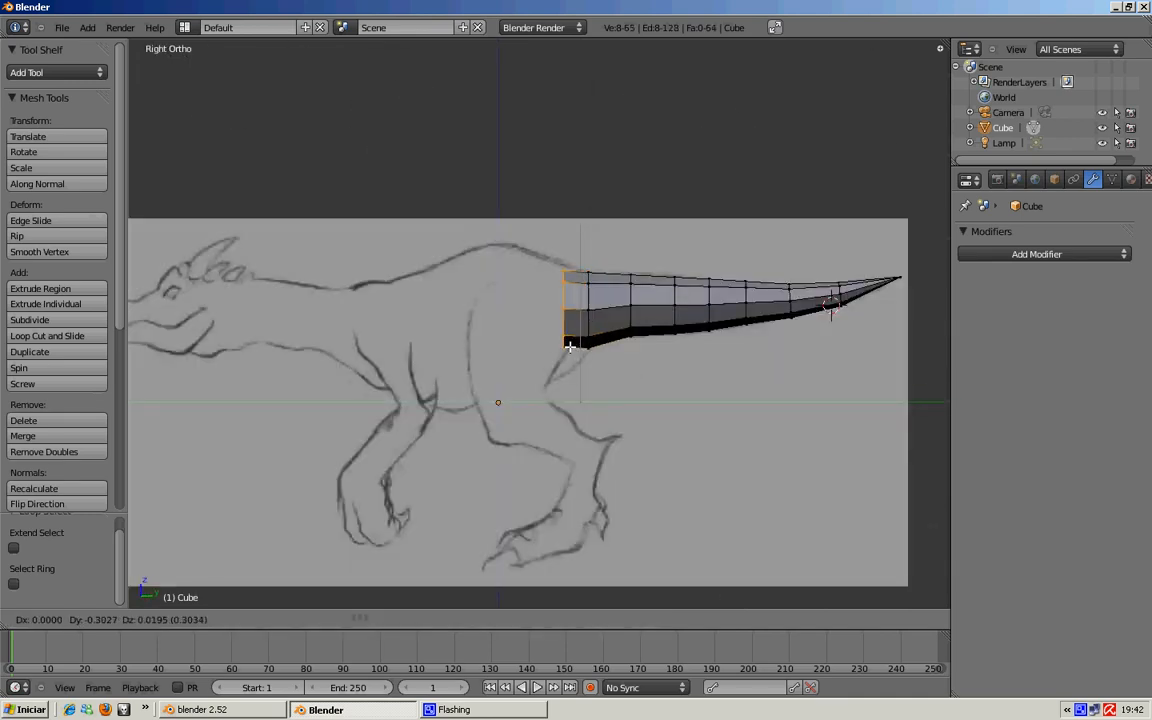
left_click(555, 348)
key("s")
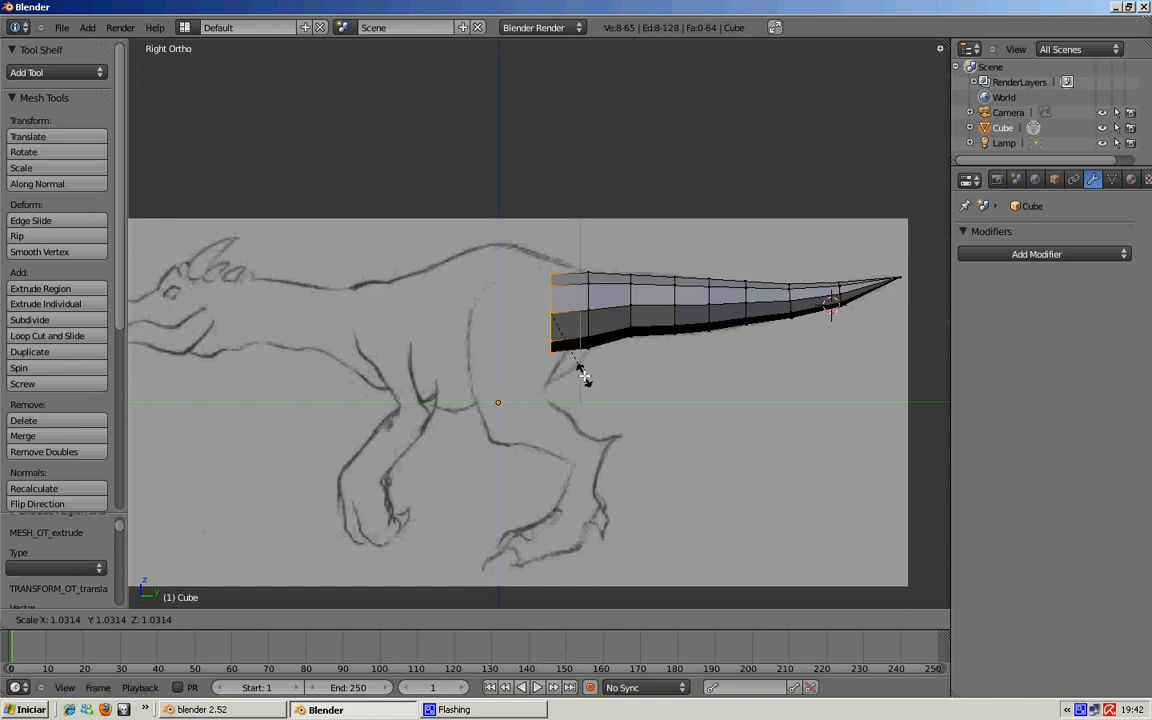
left_click(613, 390)
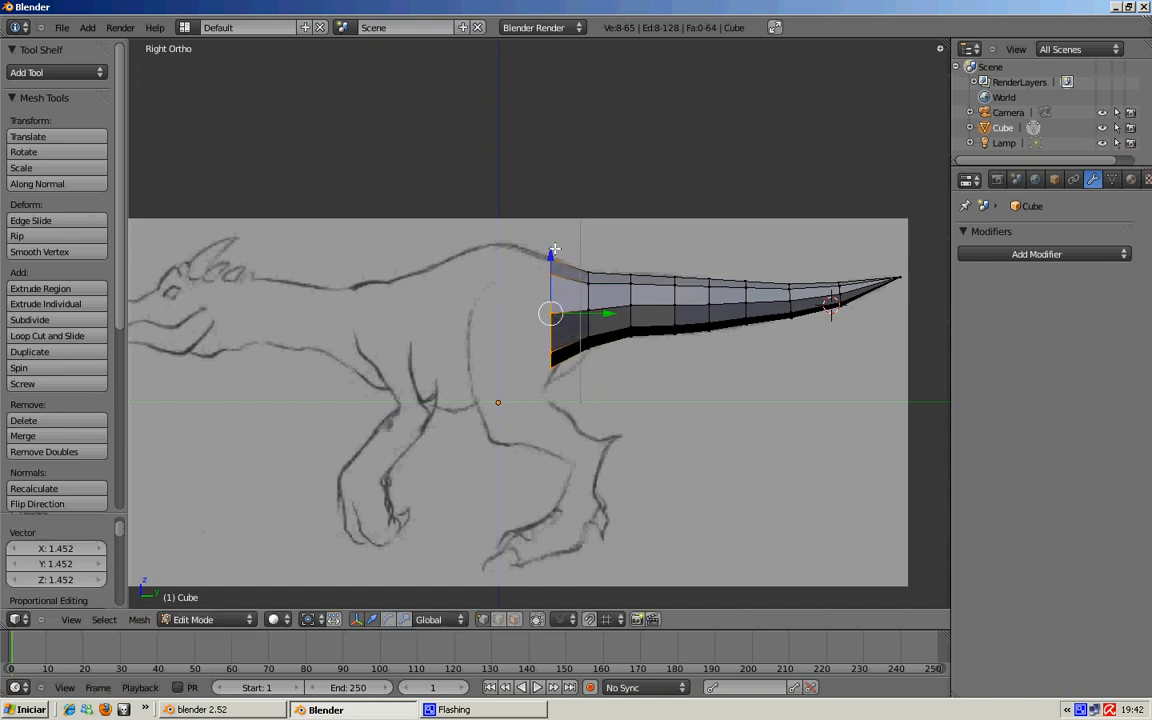
Lower the new ring 0.078 along Z and enlarge it to about 1.13 in wireframe to match the rump outline.
left_click_drag(550, 254, 551, 261)
key("z")
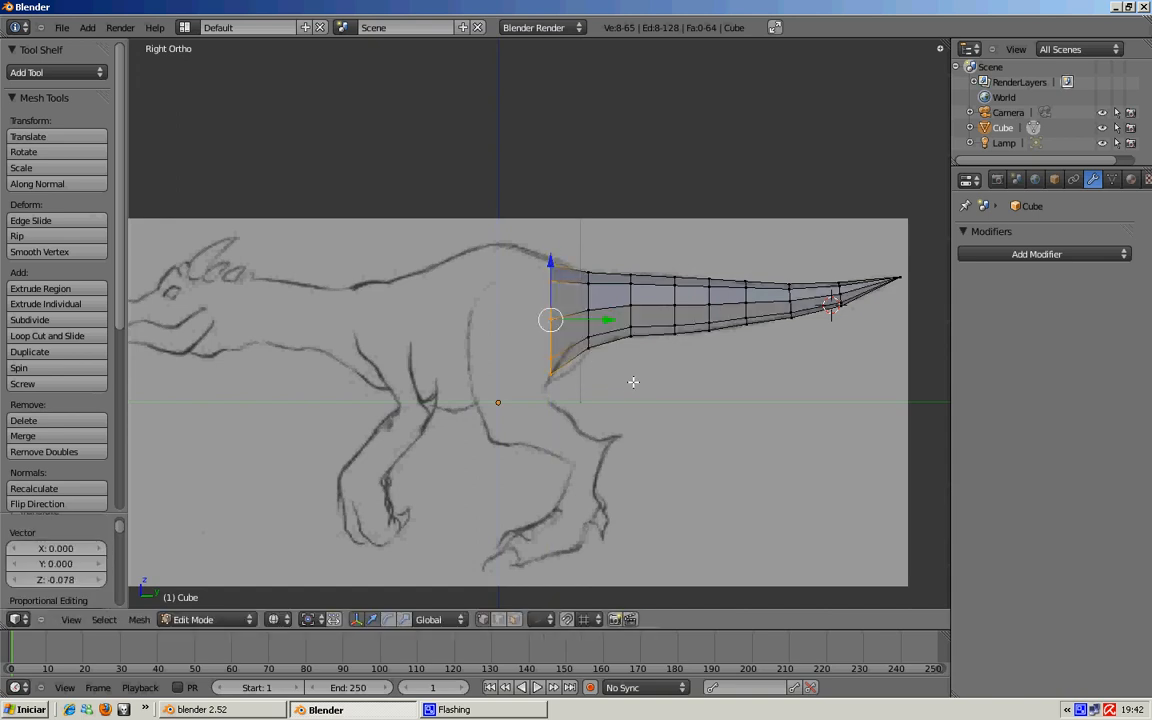
key("s")
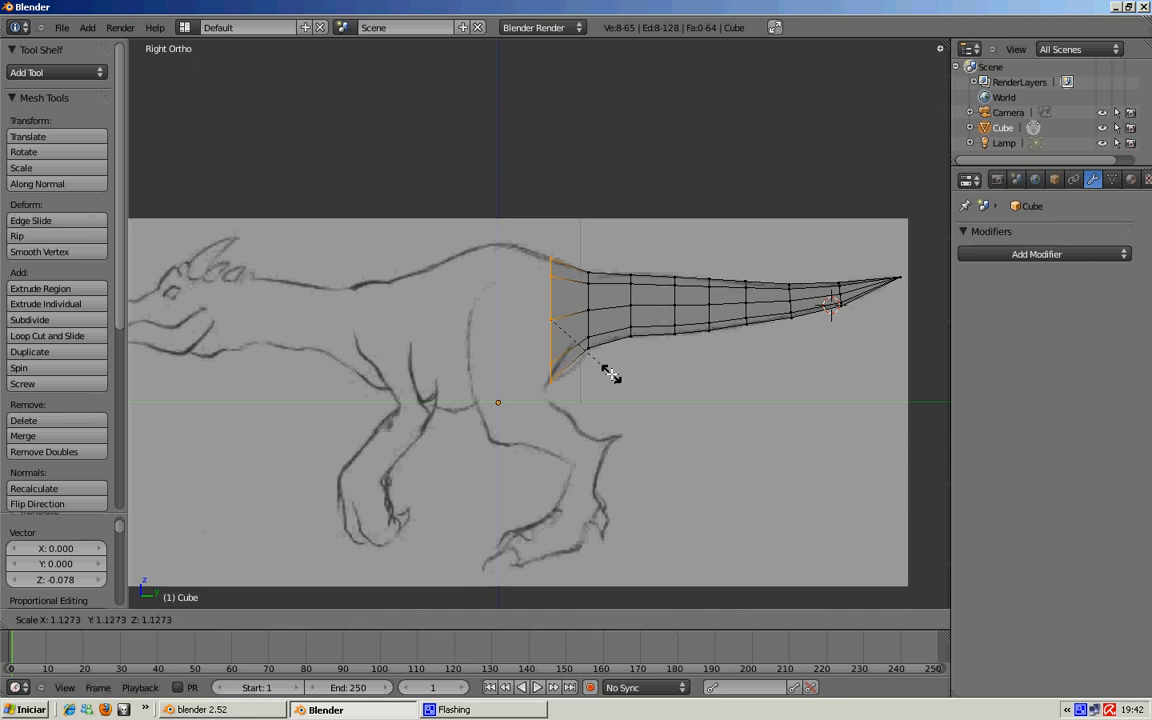
left_click(564, 357)
Extrude the front ring about 0.57 along Y to the hips and enlarge it towards the belly outline.
key("e")
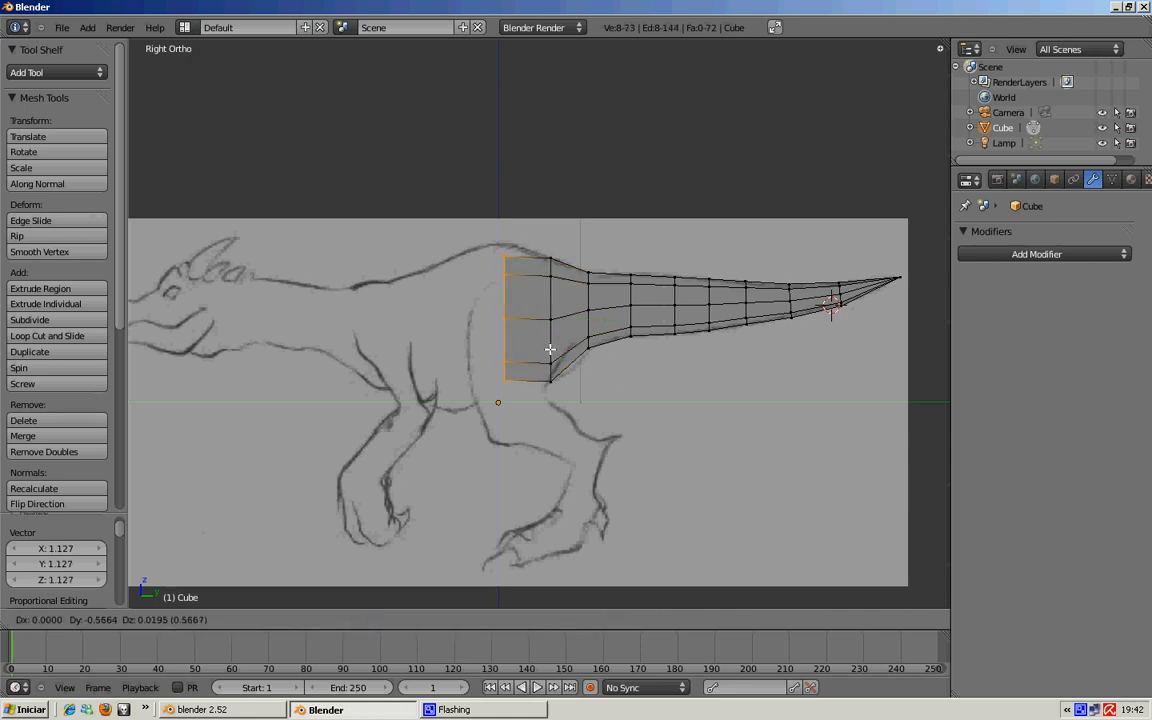
left_click(550, 353)
key("s")
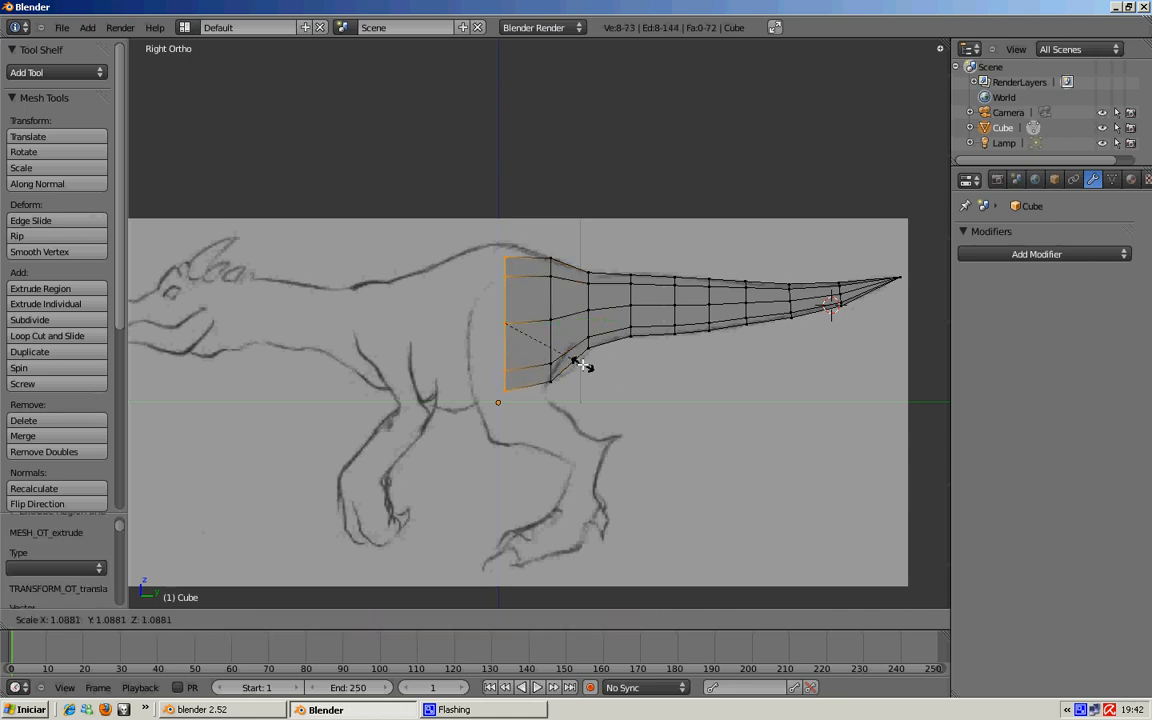
left_click(597, 370)
Raise the hip ring about 0.03 along Z and scale it to reach the back's highest point, then clear the selection.
key("g")
key("z")
left_click_drag(503, 266, 503, 264)
key("s")
left_click(592, 358)
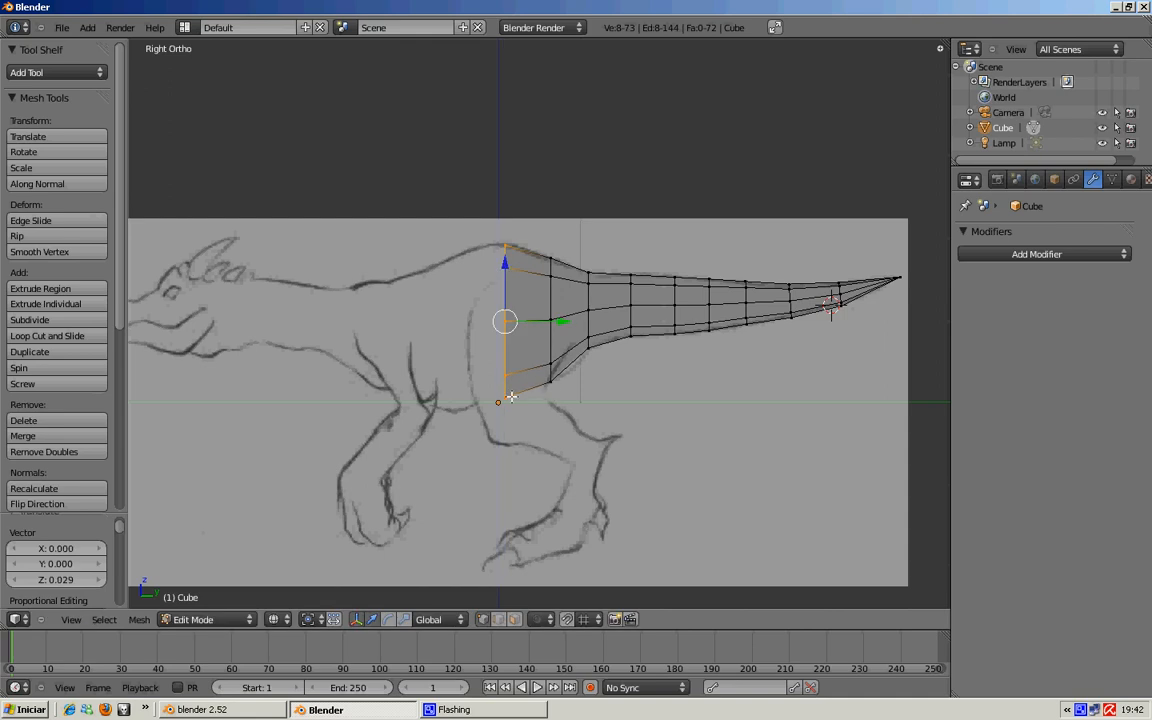
key("a")
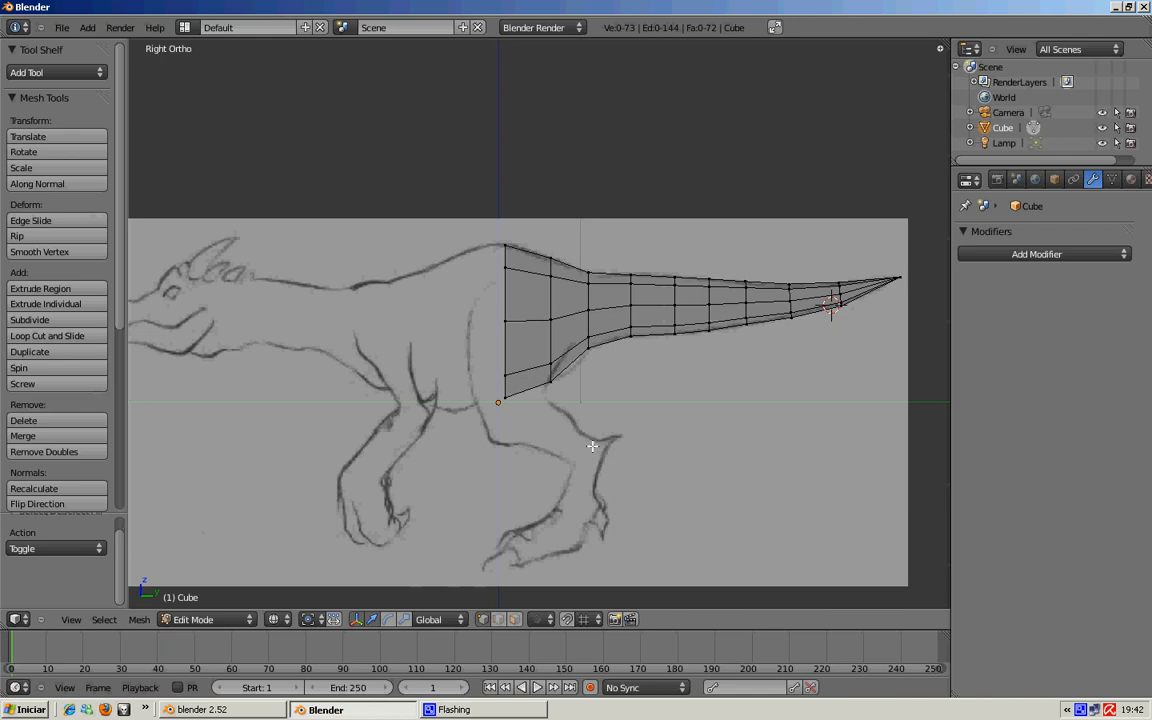
Extrude the hip ring forward and slightly down to the belly, then scale it by 1.049 and 0.987 to fit the outline.
right_click(505, 347, "alt")
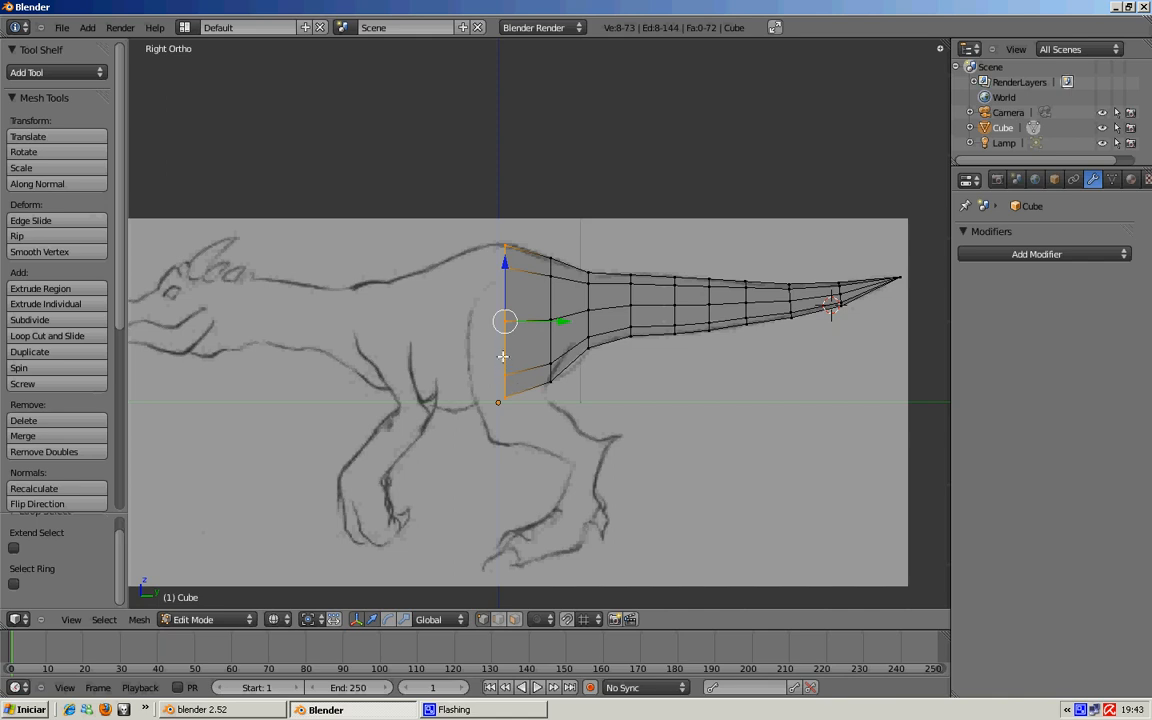
key("e")
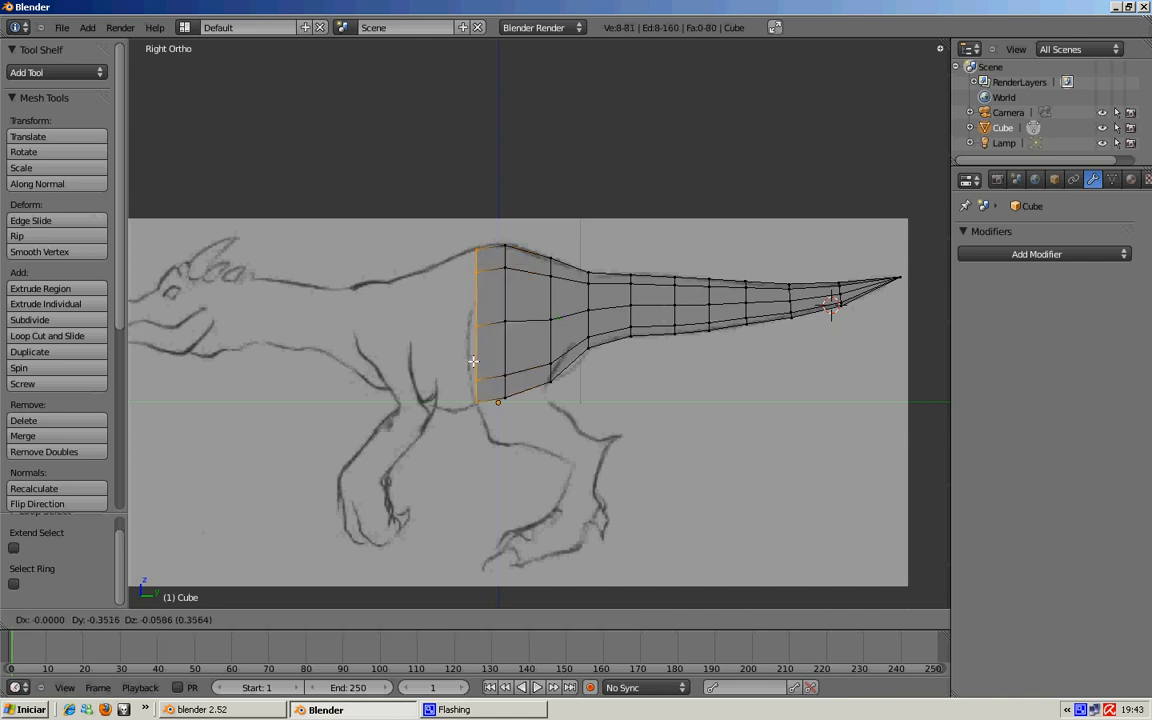
left_click(457, 366)
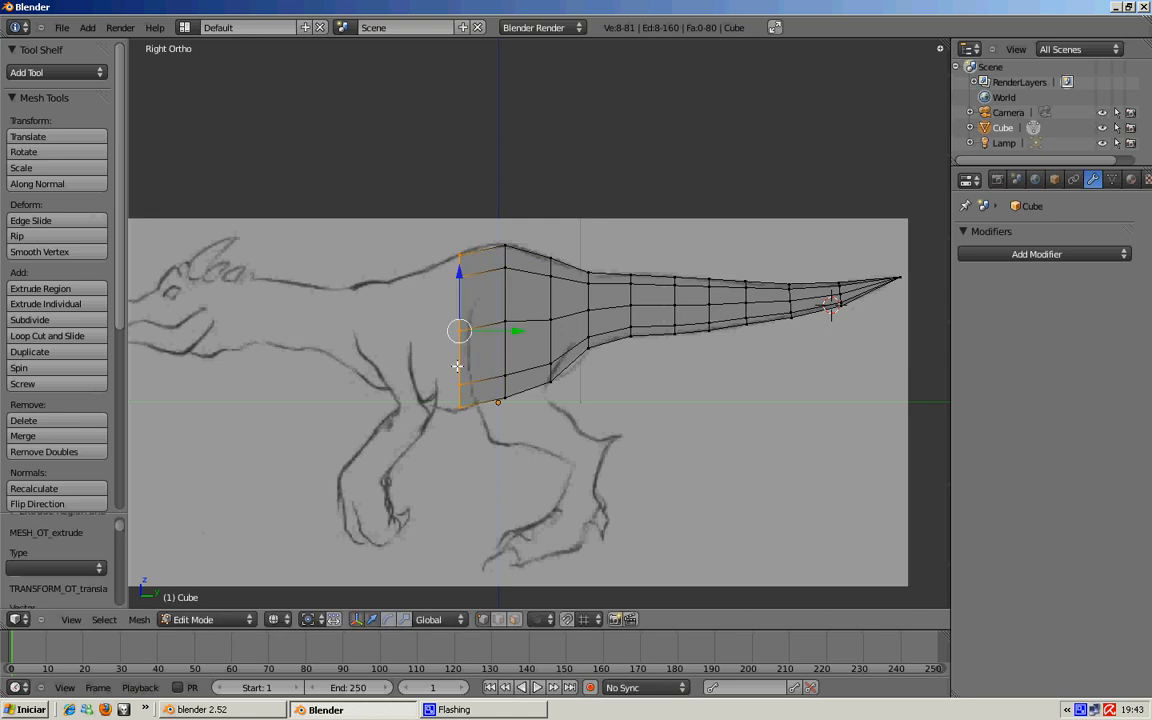
key("s")
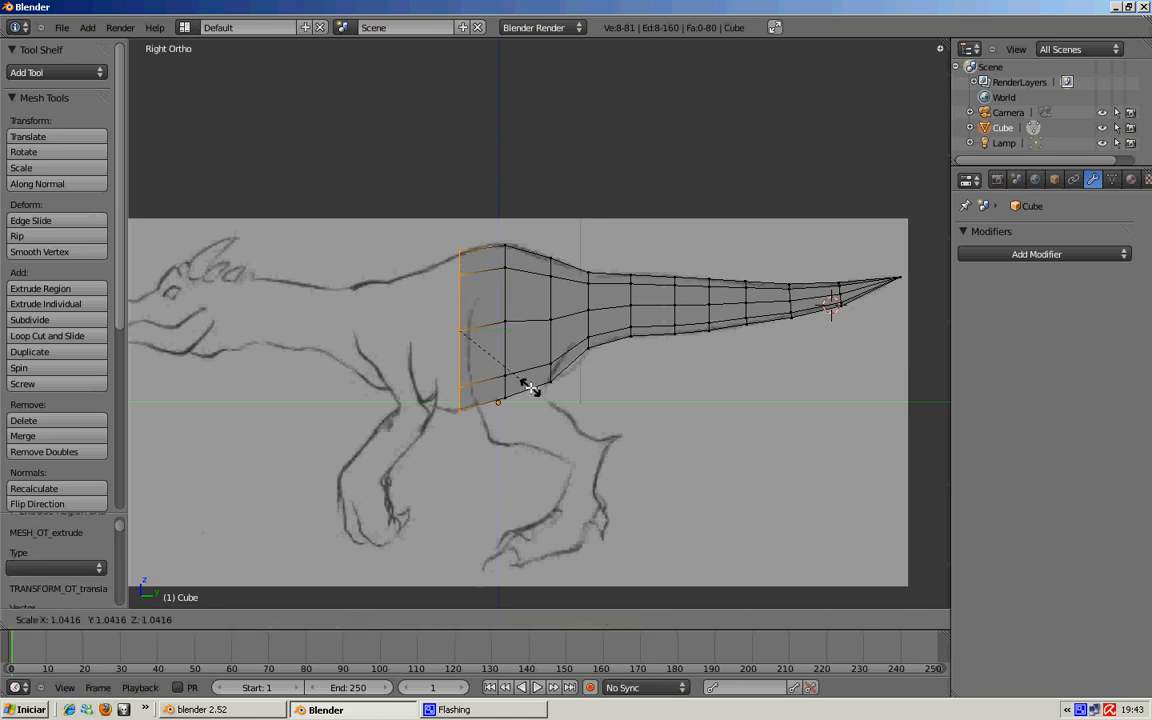
left_click(531, 388)
key("s")
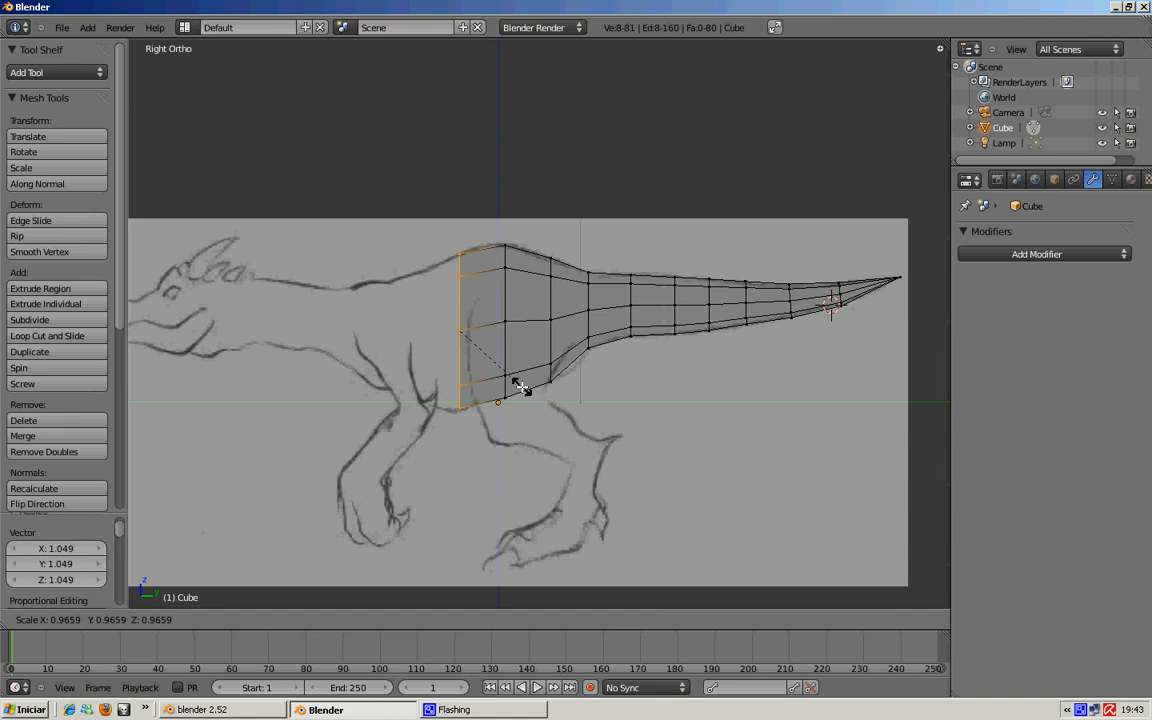
left_click(524, 387)
left_click(512, 331)
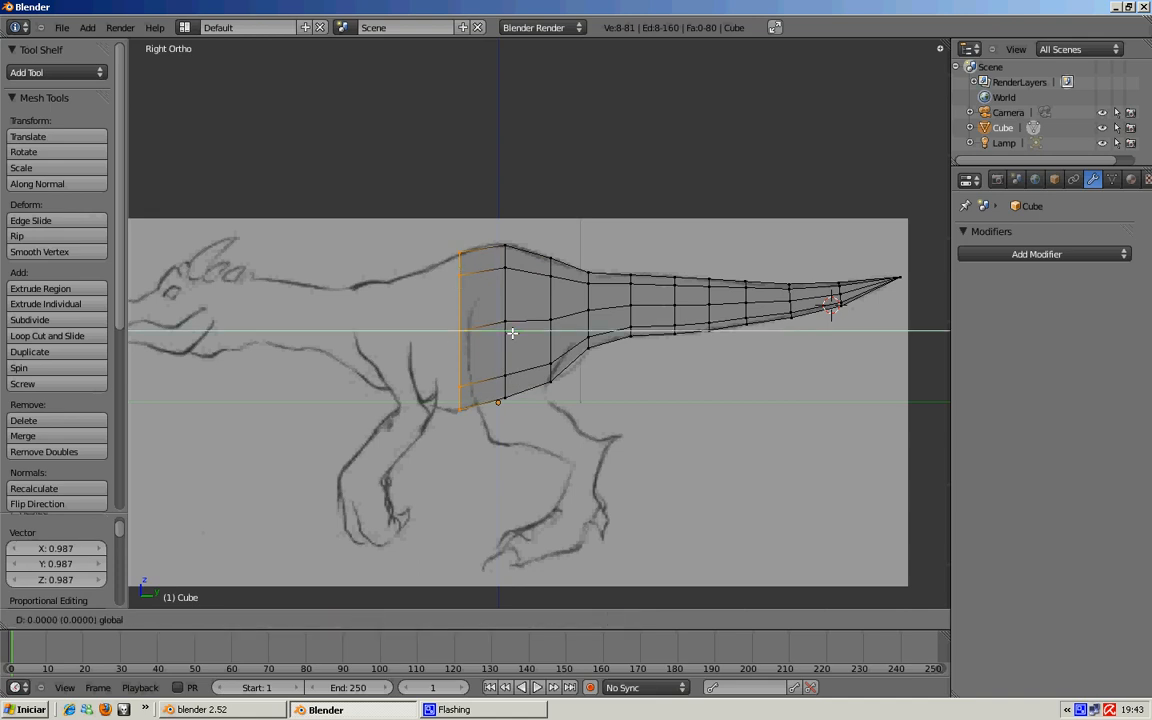
key("a")
Select the front belly ring, extrude it about 0.55 along Y towards the shoulders and shrink it to about 0.75.
right_click(464, 304, "alt")
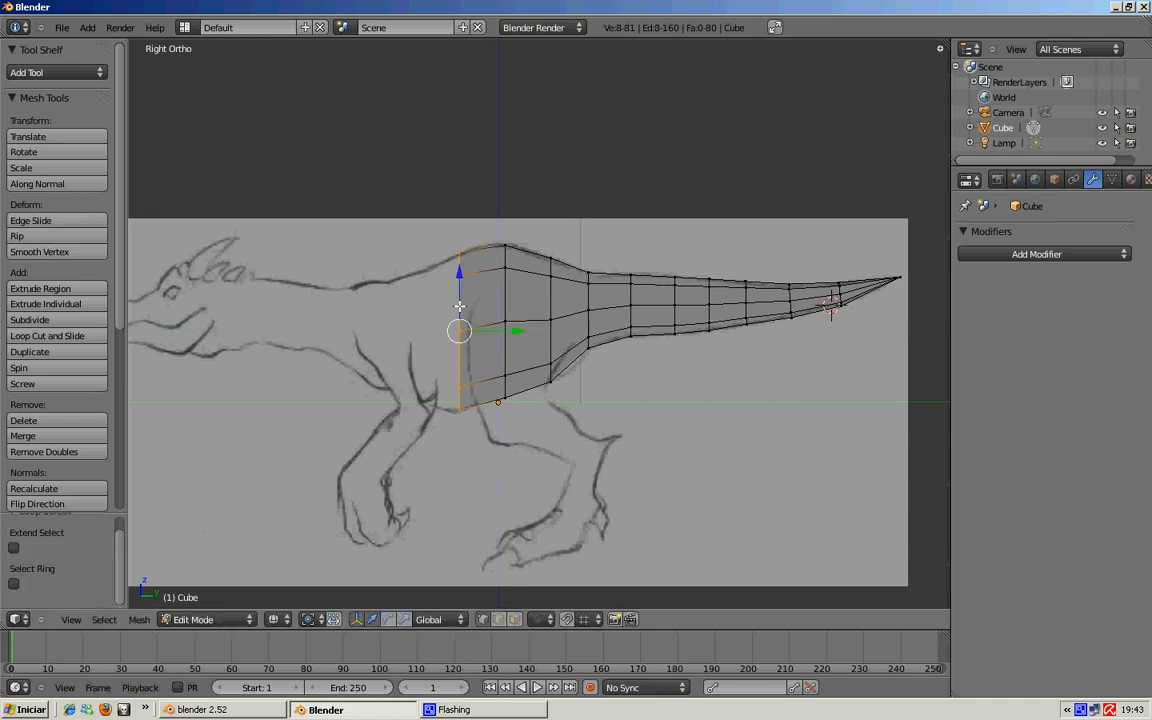
key("e")
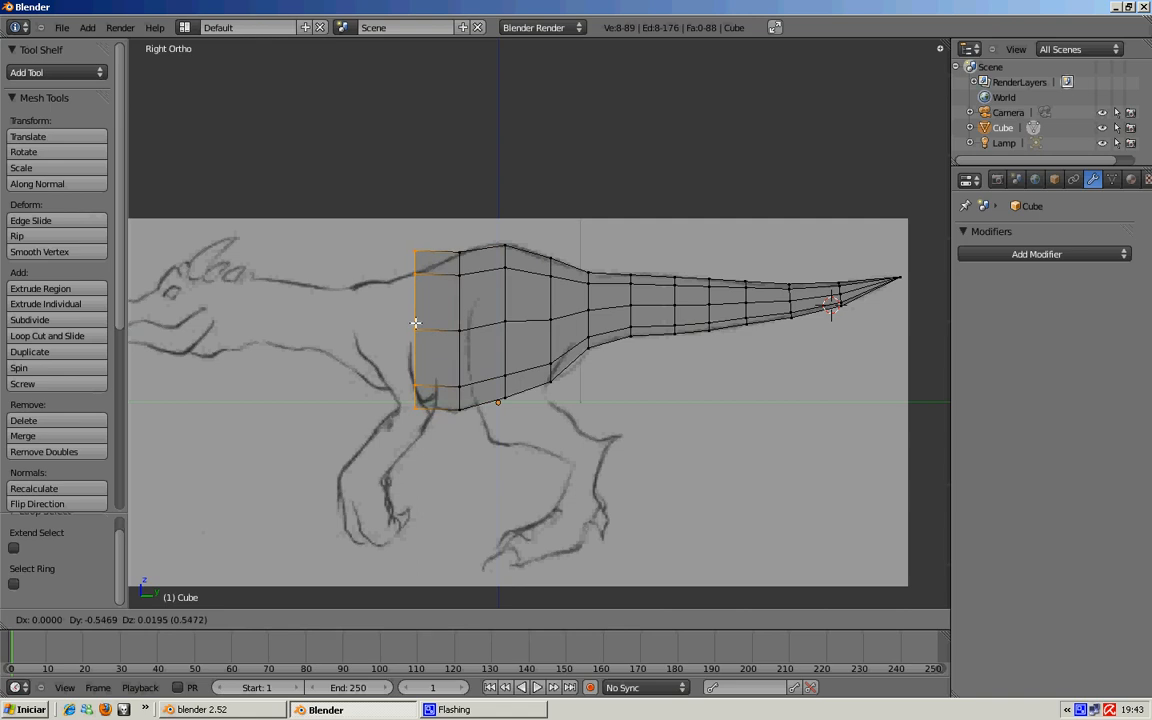
left_click(416, 323)
key("s")
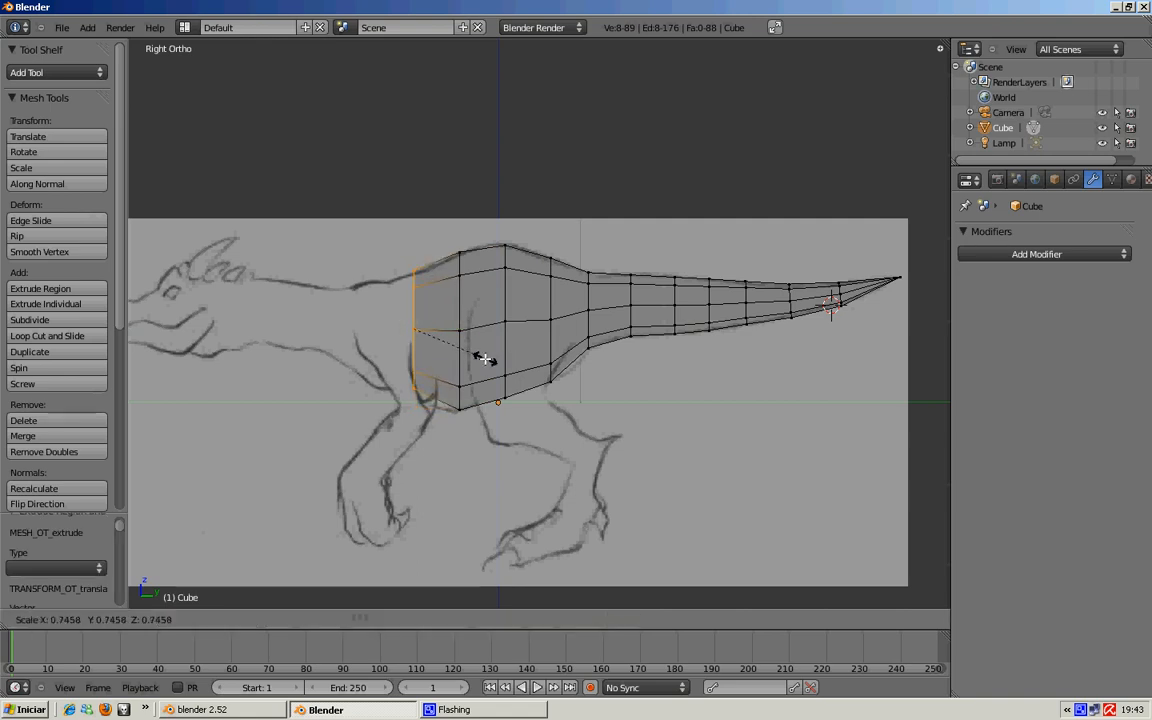
left_click(485, 358)
Lower the shoulder ring and rescale it to fit between the sketch's back and chest lines, then clear the selection.
left_click_drag(414, 274, 438, 299)
key("s")
left_click(465, 328)
key("a")
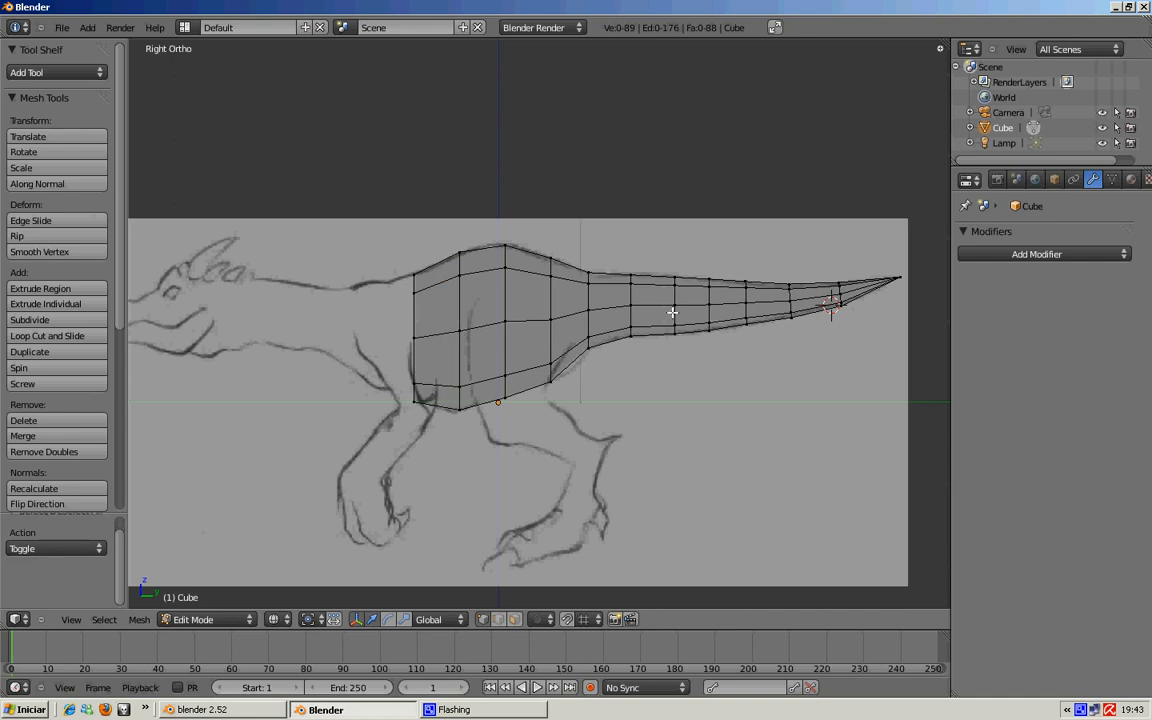
Extrude the shoulder ring forward into four short segments reaching the base of the neck, then clear the selection.
right_click(414, 327, "alt")
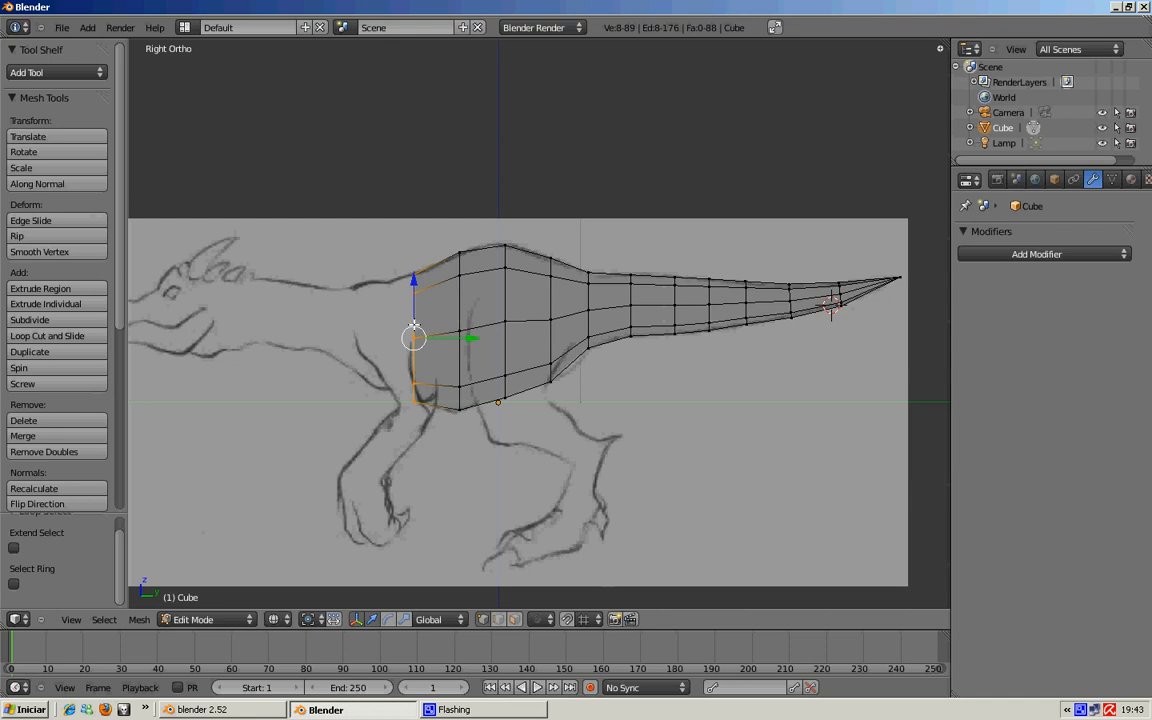
key("e")
left_click(378, 330)
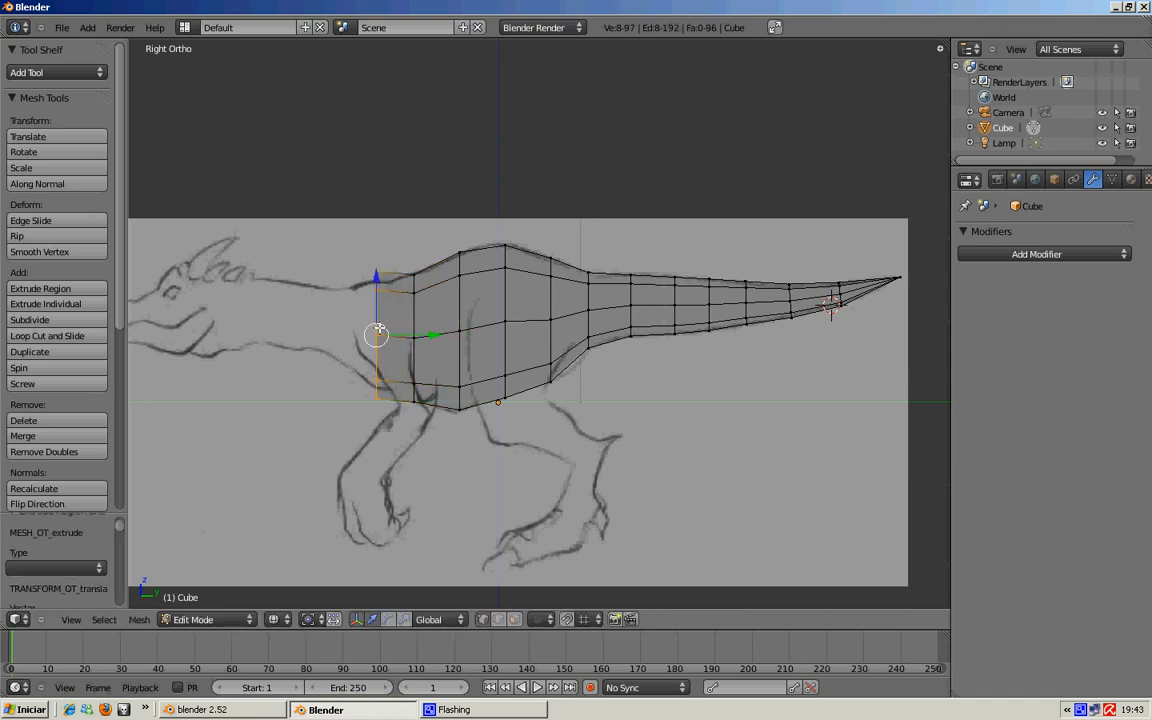
key("g")
left_click(399, 332)
key("e")
left_click(373, 330)
key("e")
left_click(350, 330)
key("e")
left_click(328, 329)
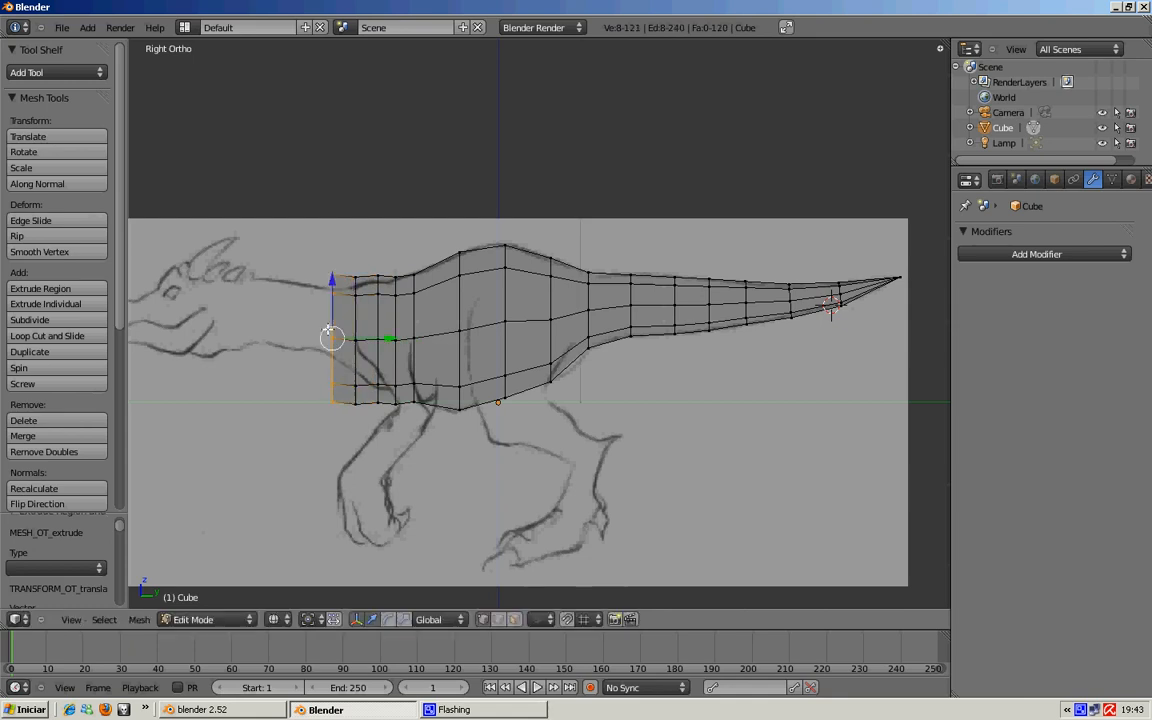
key("a")
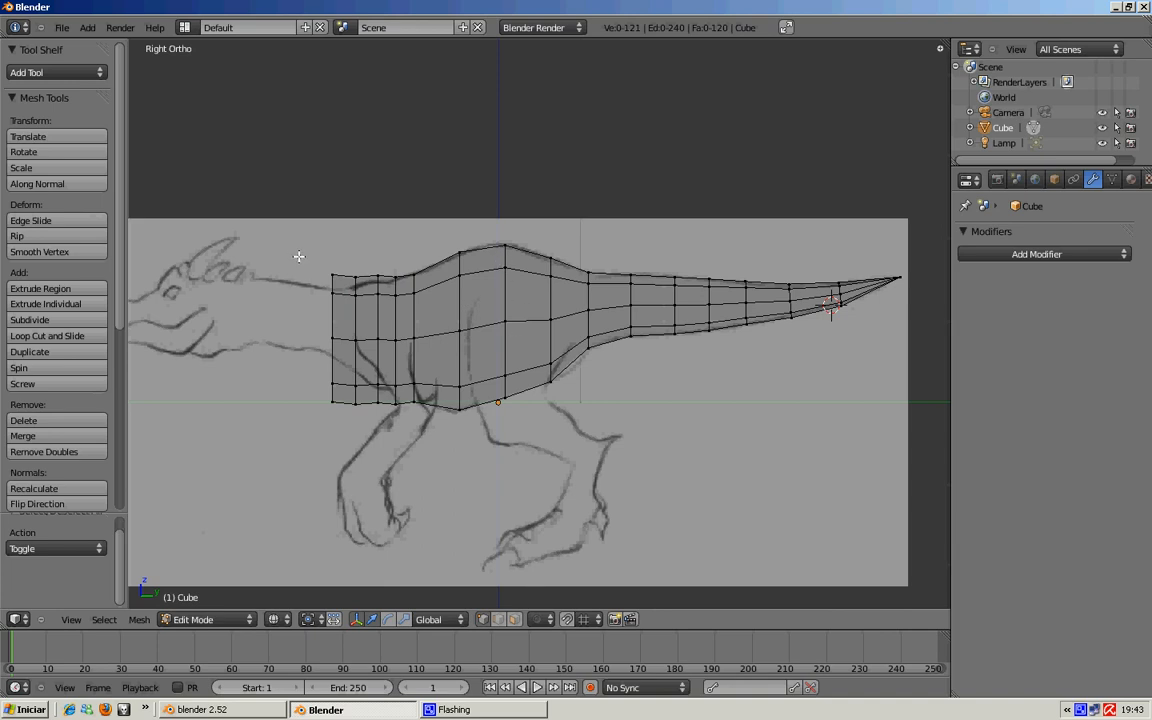
Examine the body mesh in solid shading from several angles, then return to the side view in wireframe.
mouse_move(438, 334)
middle_mouse_down()
mouse_move(383, 355)
mouse_move(450, 391)
mouse_move(427, 468)
mouse_move(466, 404)
mouse_move(748, 404)
mouse_move(689, 481)
mouse_move(493, 494)
mouse_move(384, 400)
middle_mouse_up()
middle_click_drag(404, 332, 715, 378)
middle_click_drag(714, 451, 317, 366)
key("KP_3")
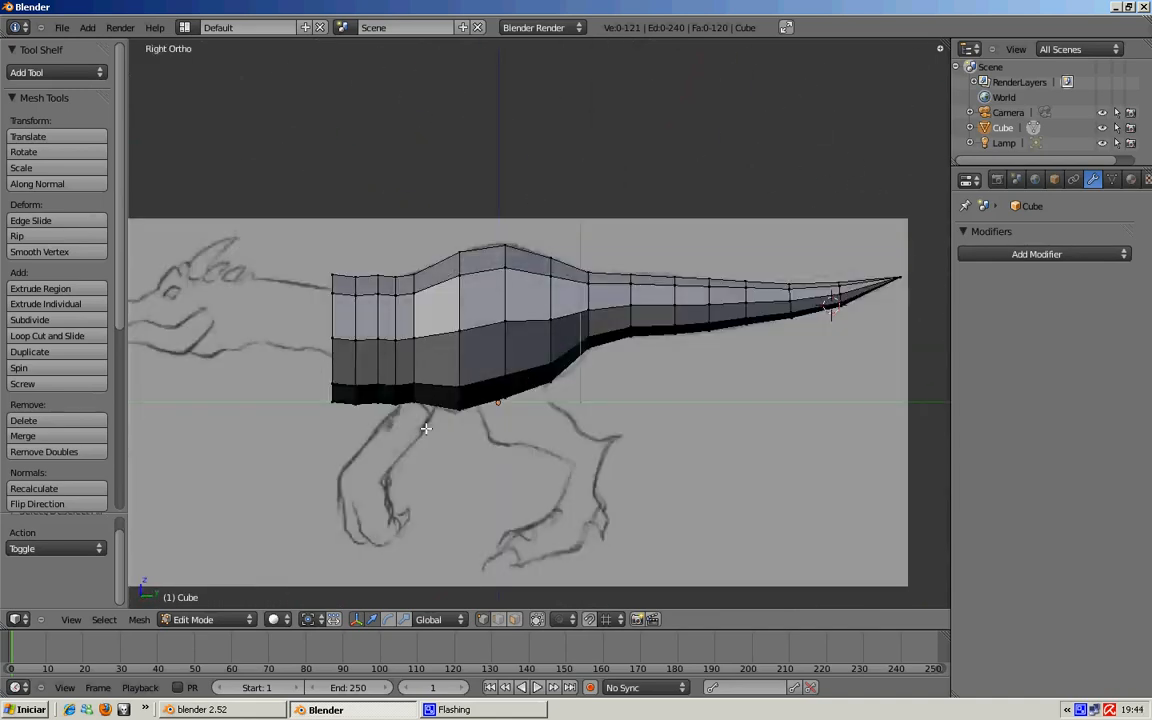
key("z")
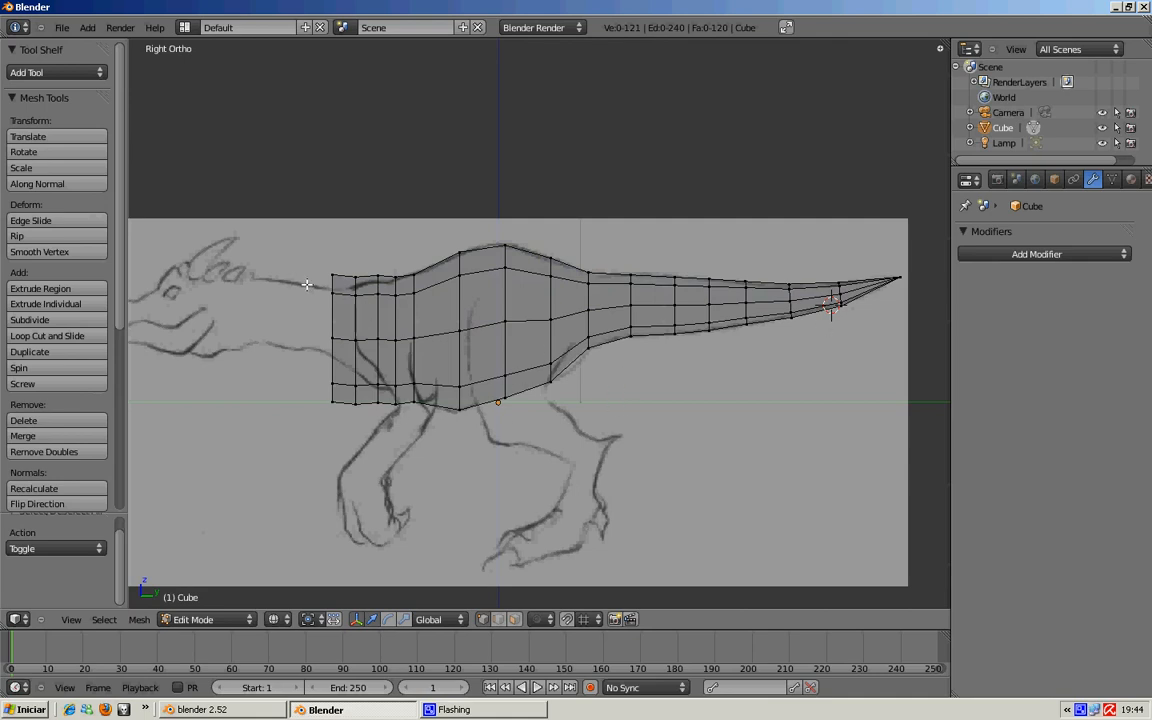
Try to box-select and delete the four short rings at the front of the body.
key("a")
key("a")
key("a")
key("a")
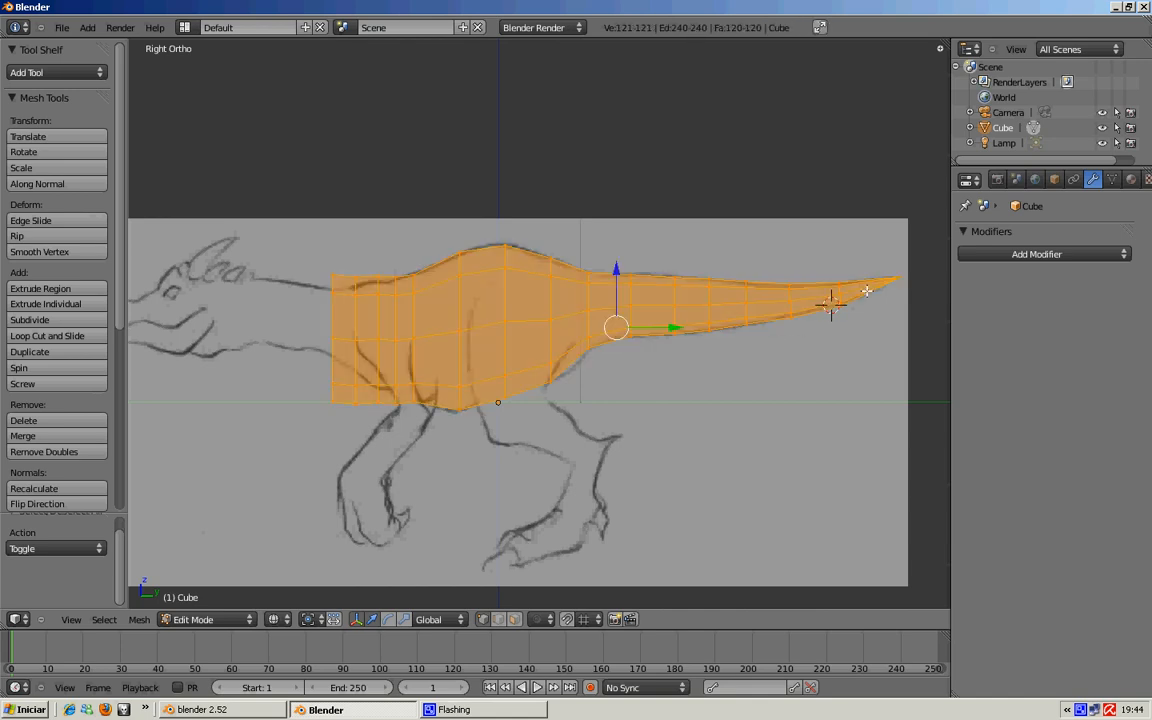
key("b")
left_click_drag(304, 247, 402, 458)
key("x")
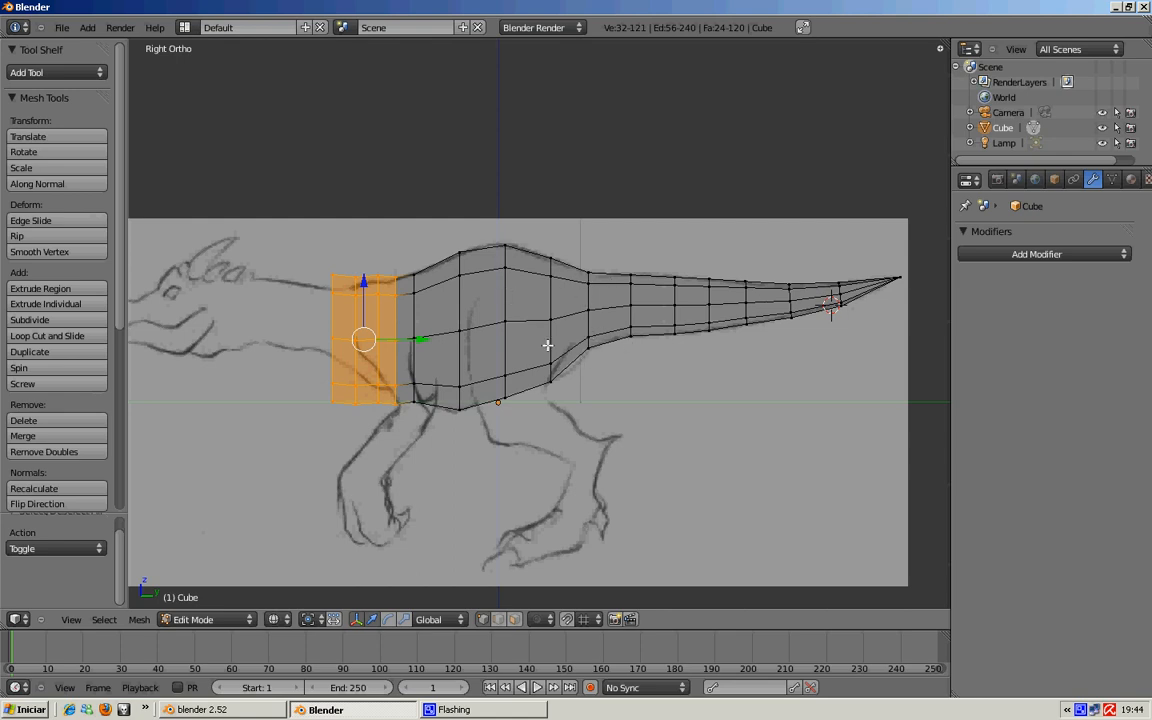
Box-select the four short rings at the front of the body and delete their vertices.
right_click(587, 344)
right_click(552, 380)
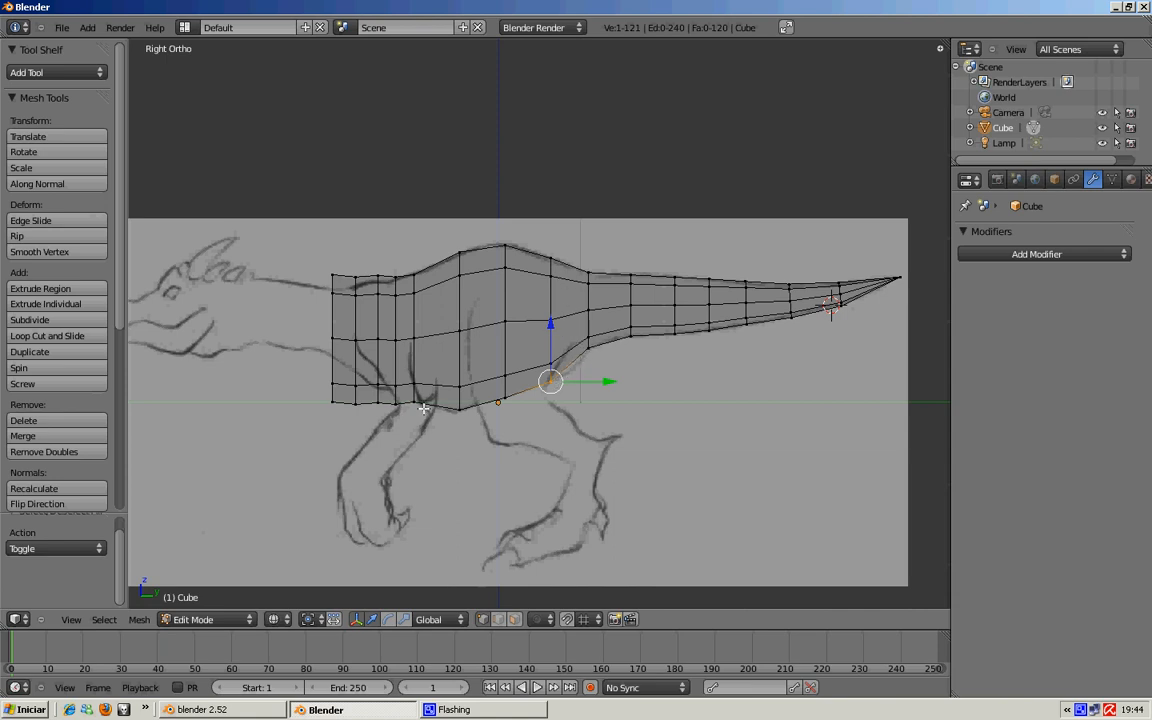
key("a")
key("b")
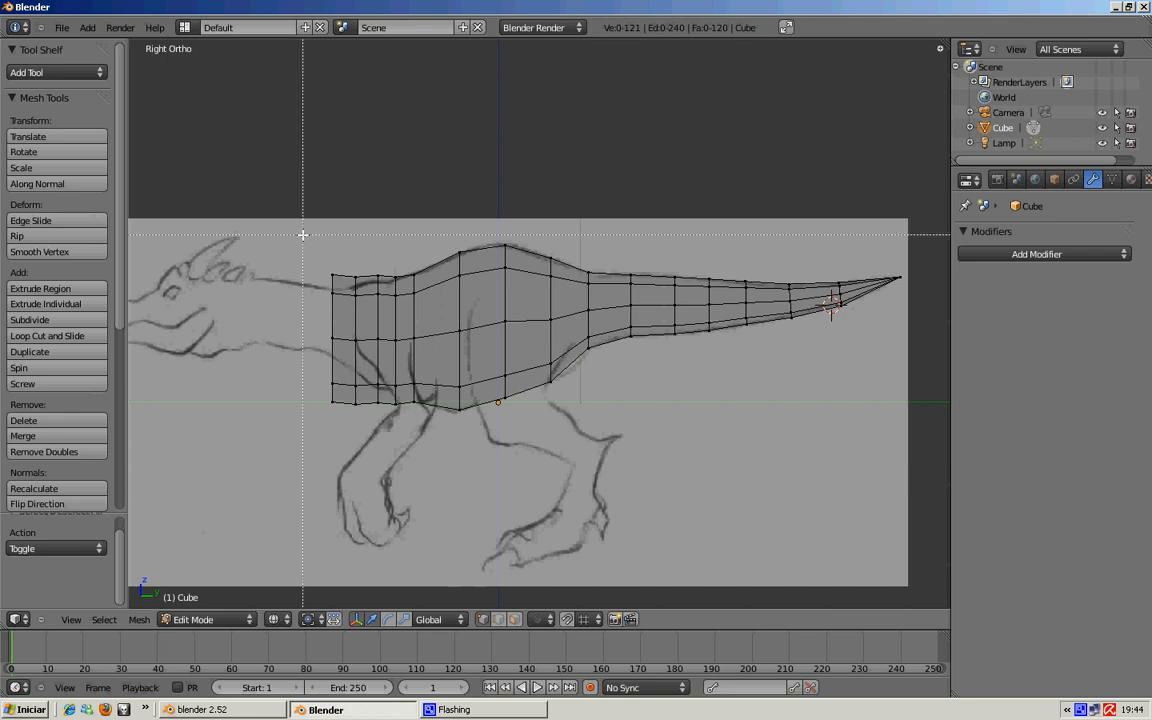
left_click_drag(303, 235, 352, 396)
key("b")
left_click_drag(300, 246, 408, 408)
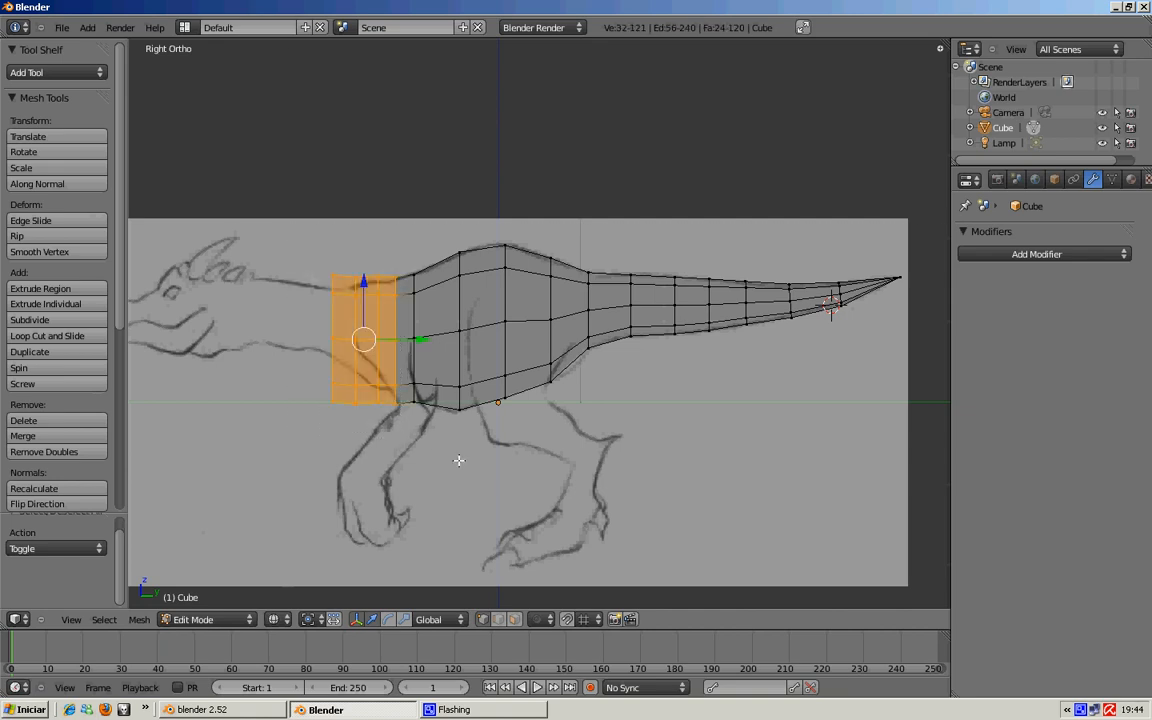
key("x")
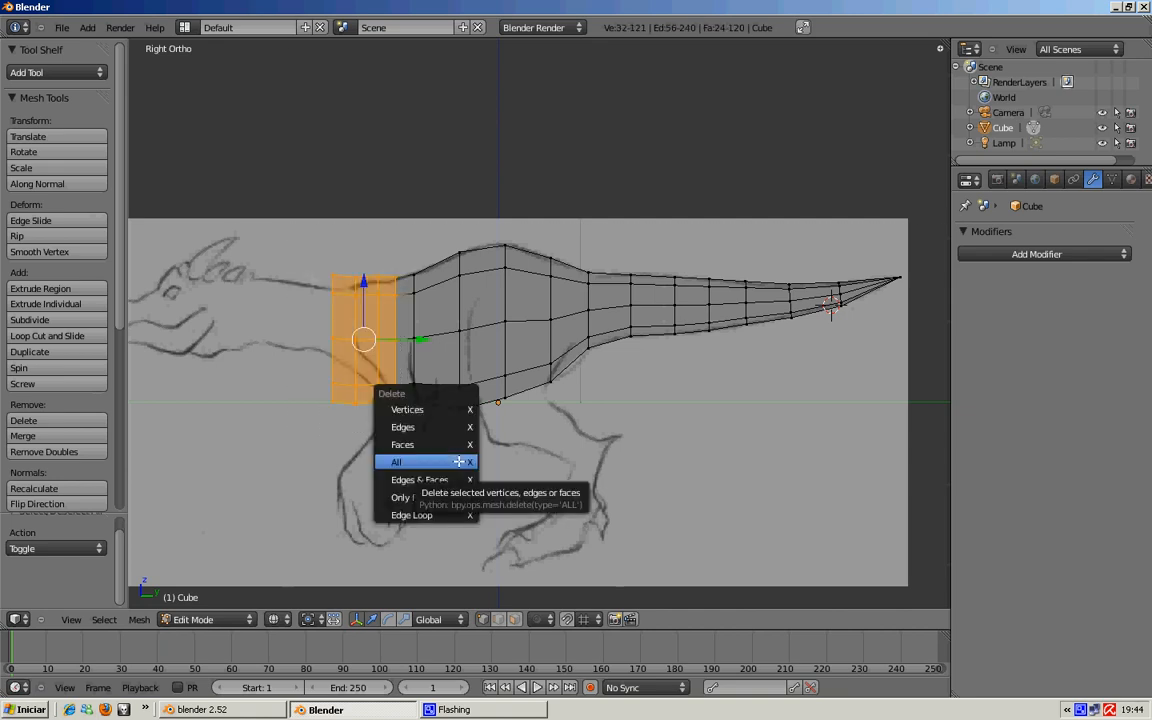
left_click(455, 409)
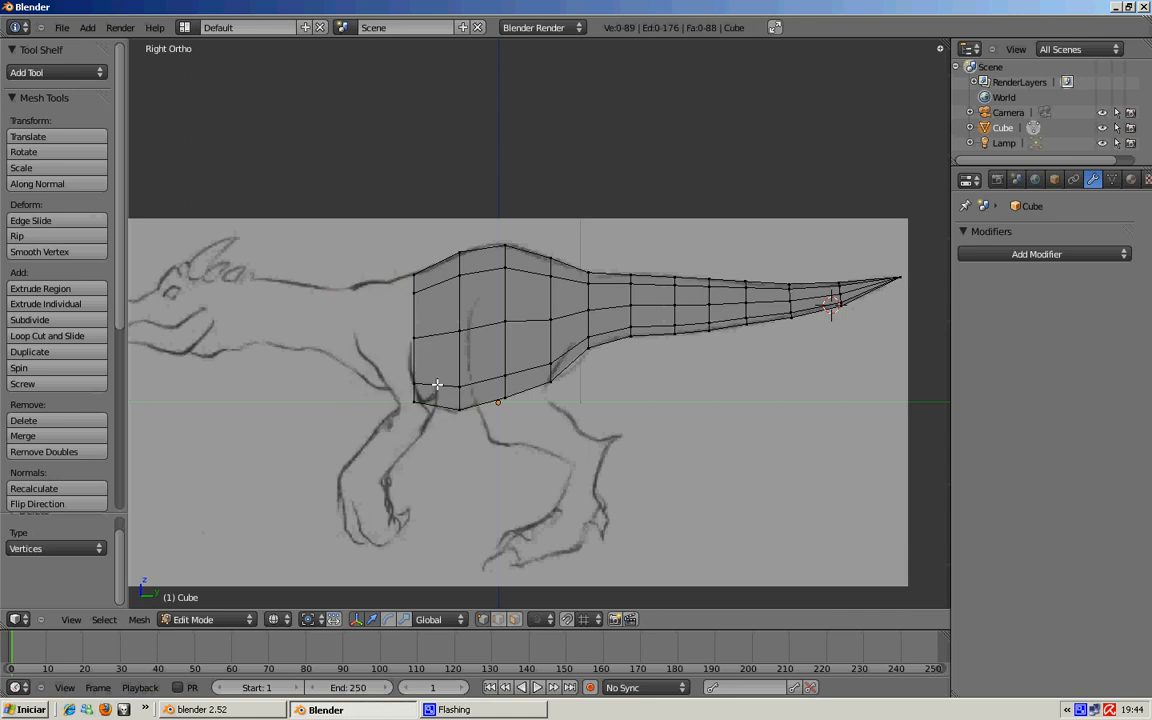
Extrude the front body ring forward about 0.55 units and scale the new ring to 0.832.
right_click(416, 322, "alt")
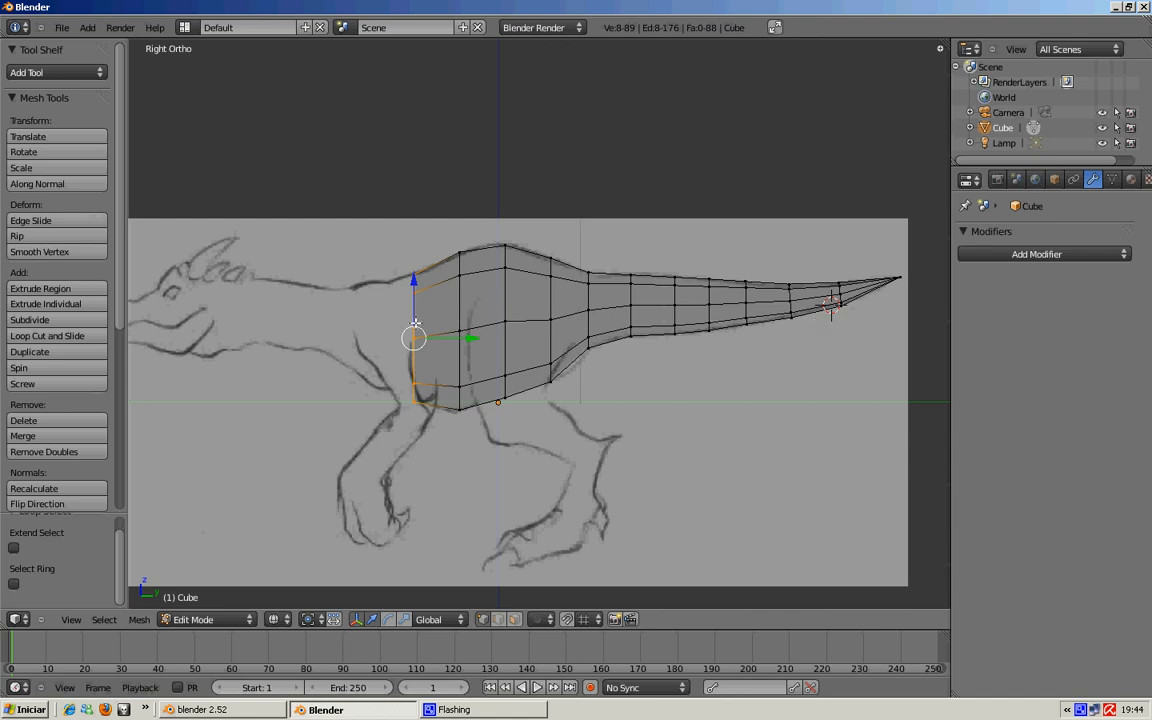
key("e")
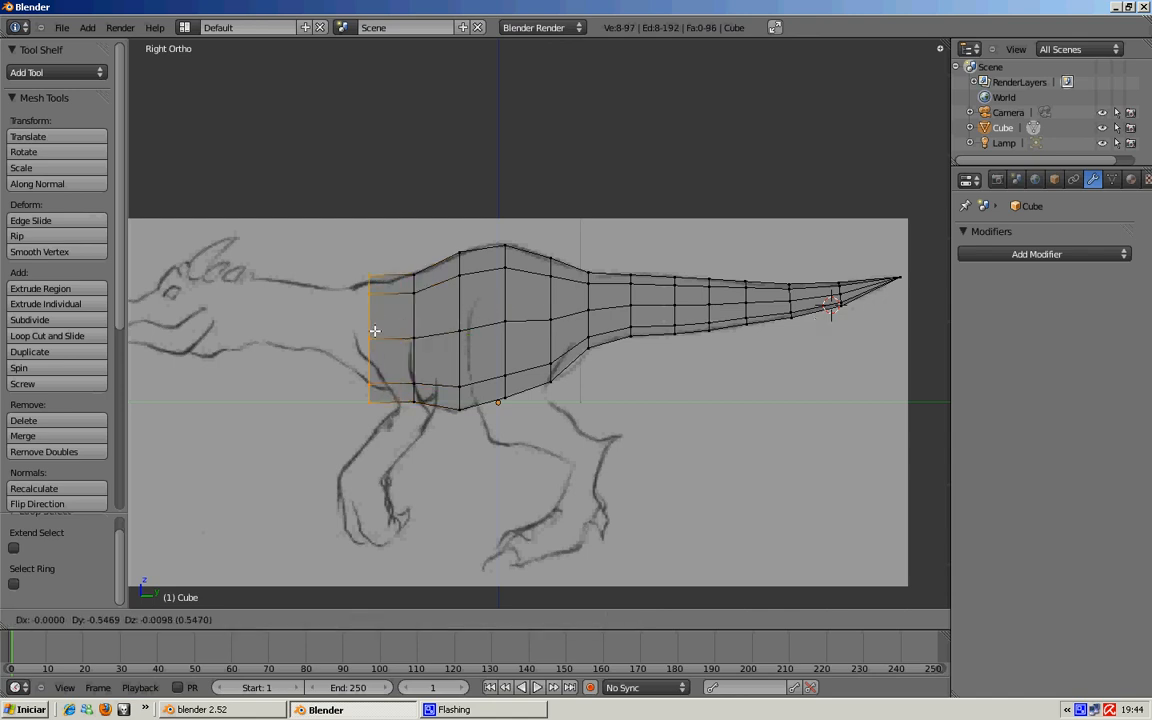
left_click(377, 330)
key("s")
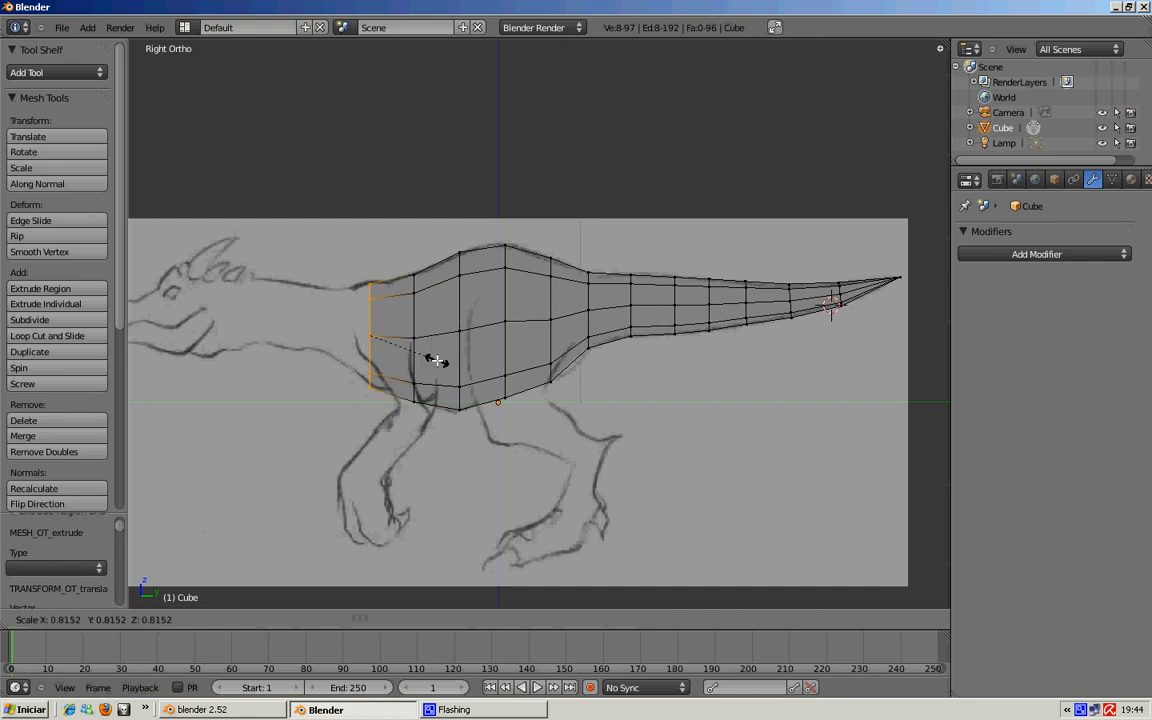
left_click(425, 364)
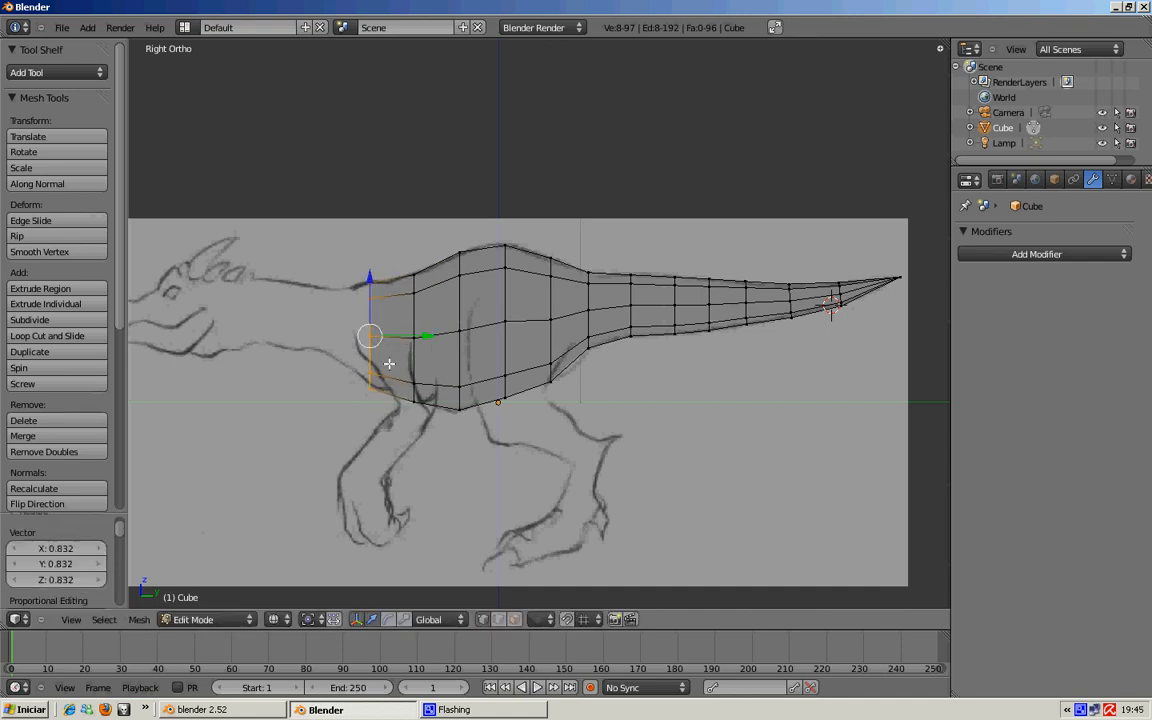
Raise the new chest ring by 0.059, scale it to 0.949 and lower it by 0.020 to match the sketch outline.
left_click(369, 281)
left_click(372, 285)
key("s")
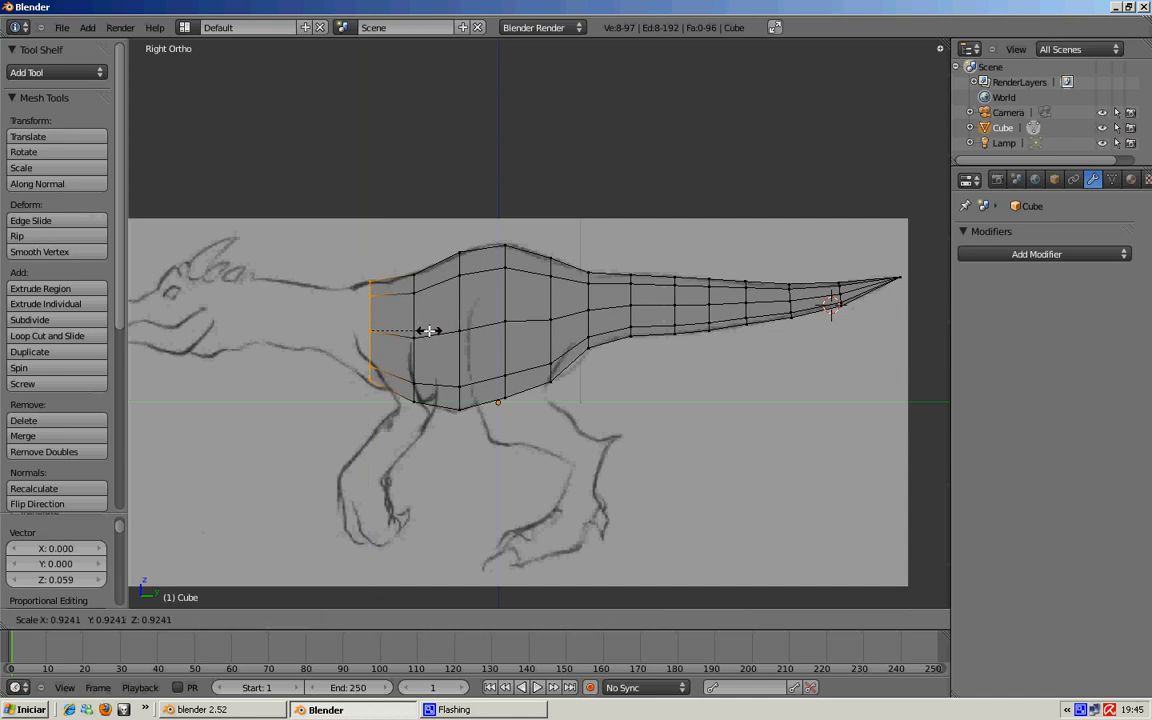
left_click(430, 330)
left_click(368, 275)
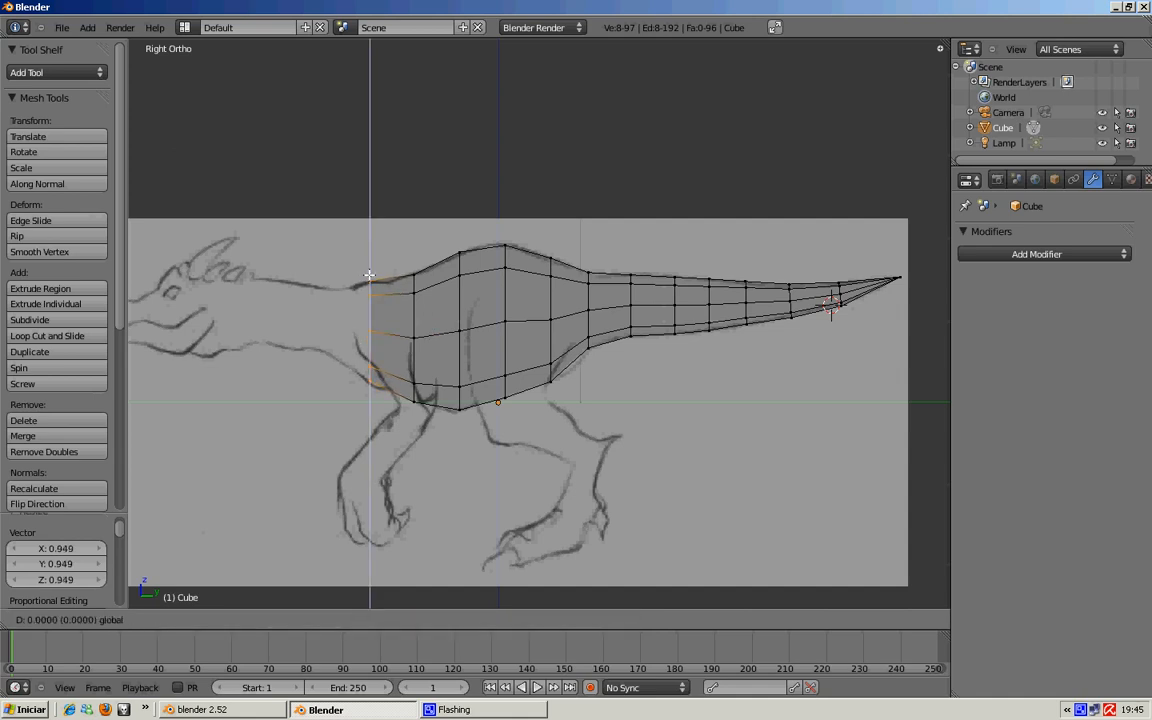
left_click(372, 277)
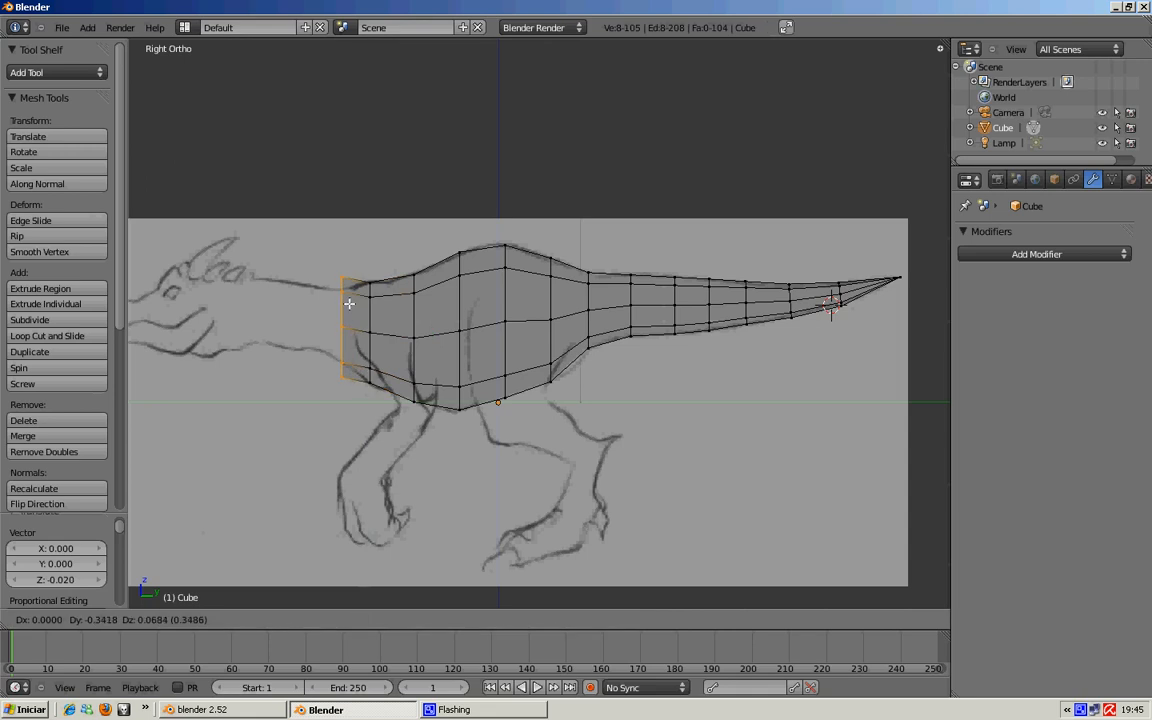
Extrude the chest ring forward to the neck base, shrink and raise the new ring to fit the sketch, then clear the selection.
left_click(337, 303)
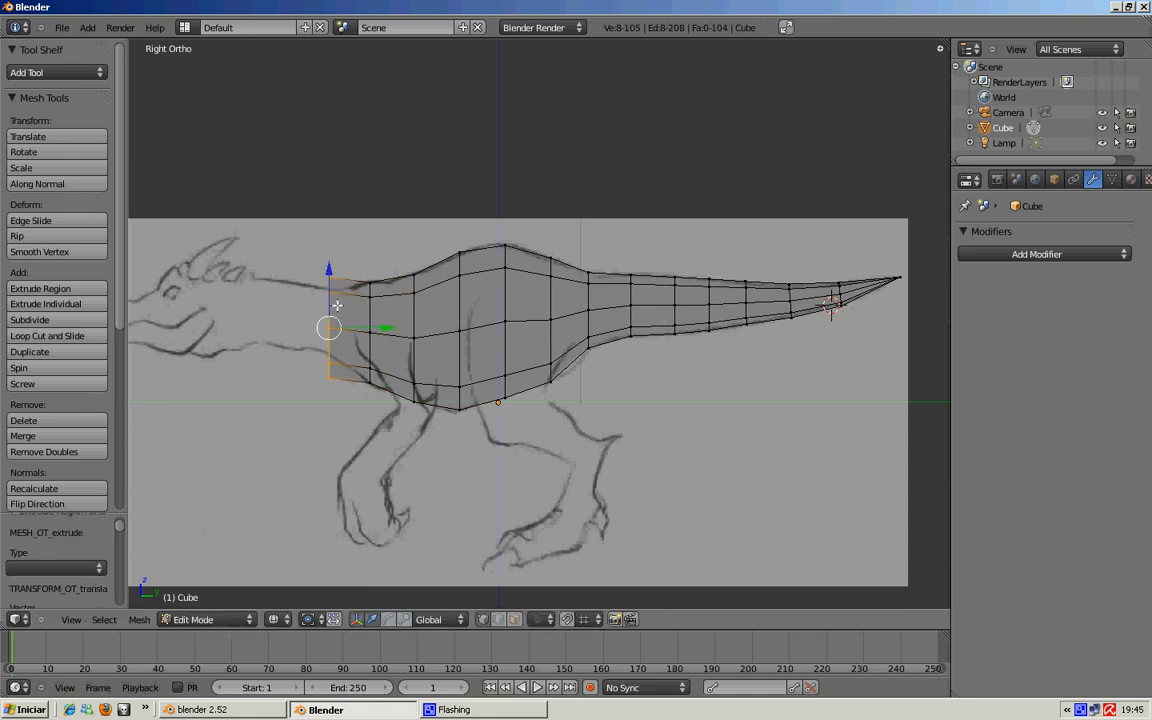
key("s")
left_click(367, 330)
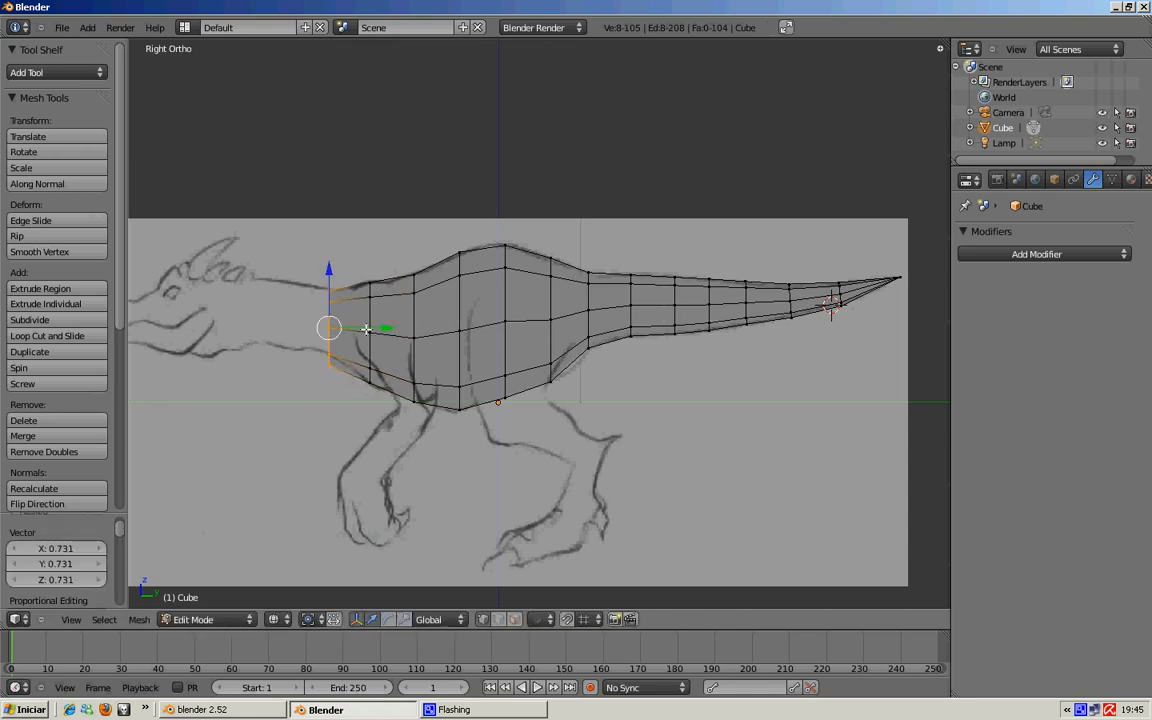
key("s")
left_click(392, 325)
left_click_drag(331, 261, 331, 261)
key("a")
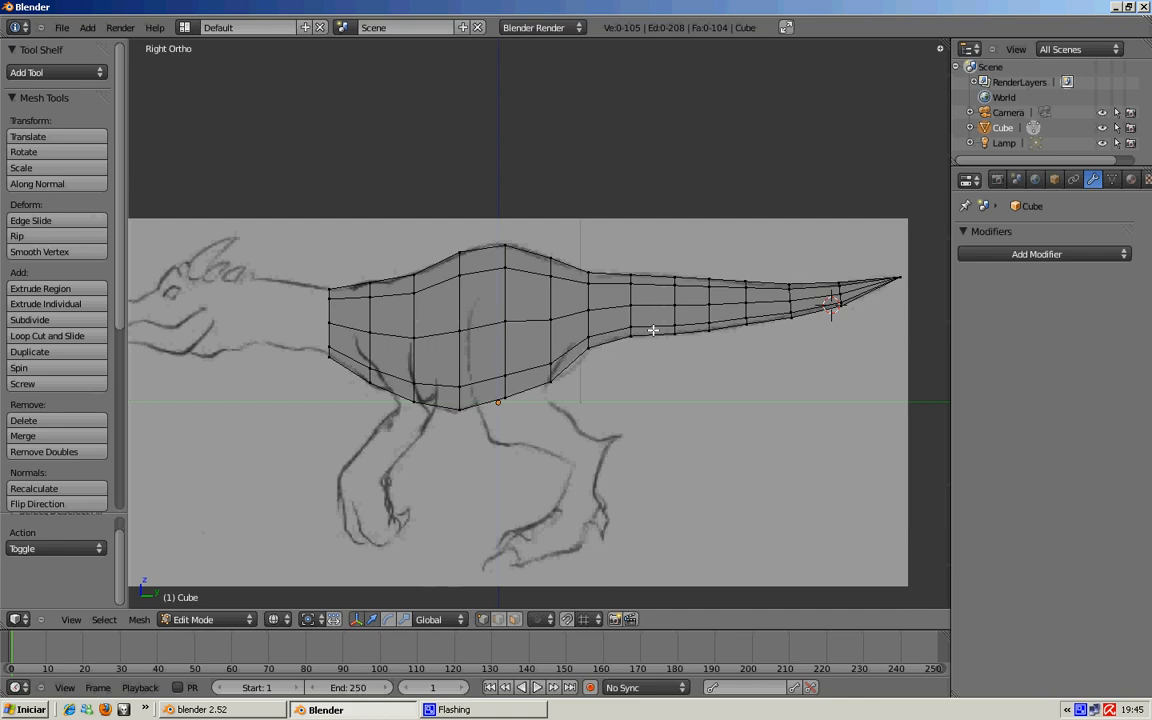
Extrude the neck-base ring forward about 0.48 units, tilt it about 5 degrees and nudge it to follow the neck outline.
right_click(329, 320, "alt")
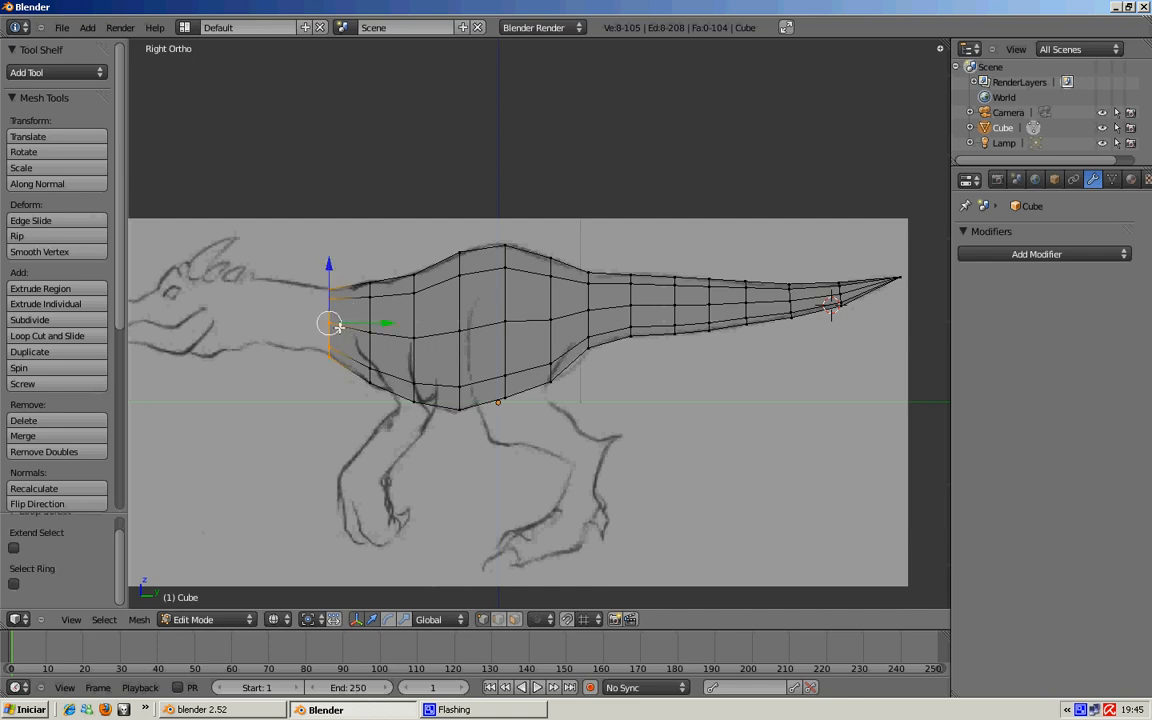
key("e")
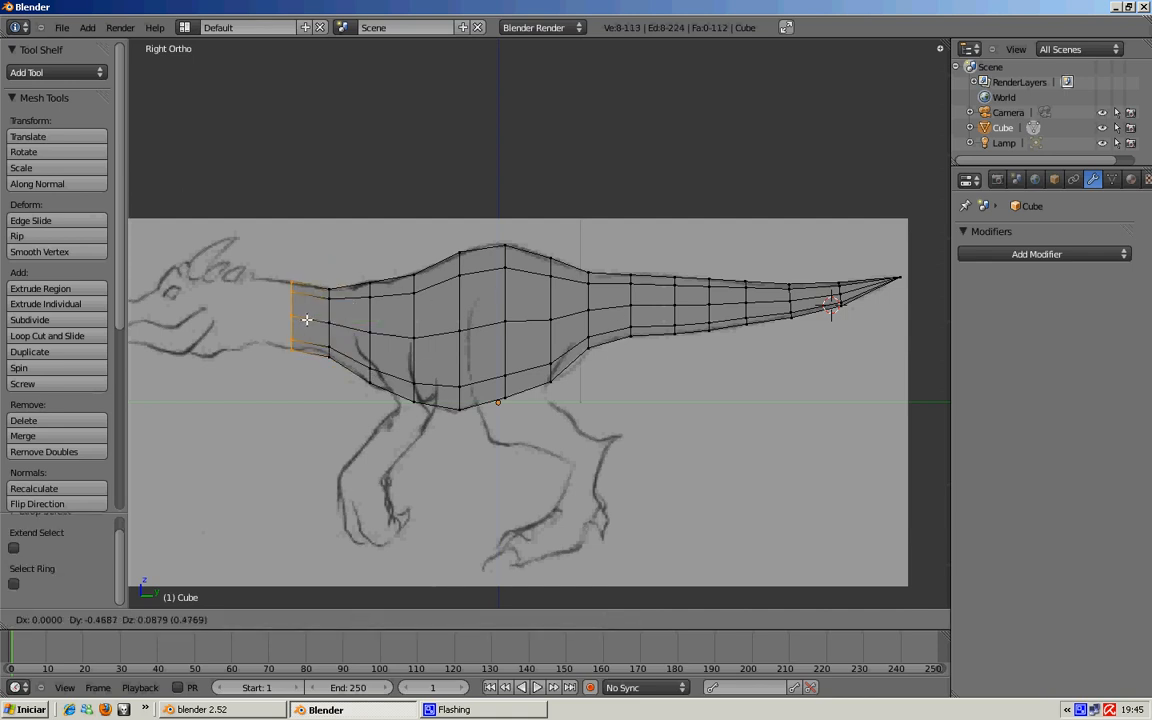
left_click(306, 320)
key("r")
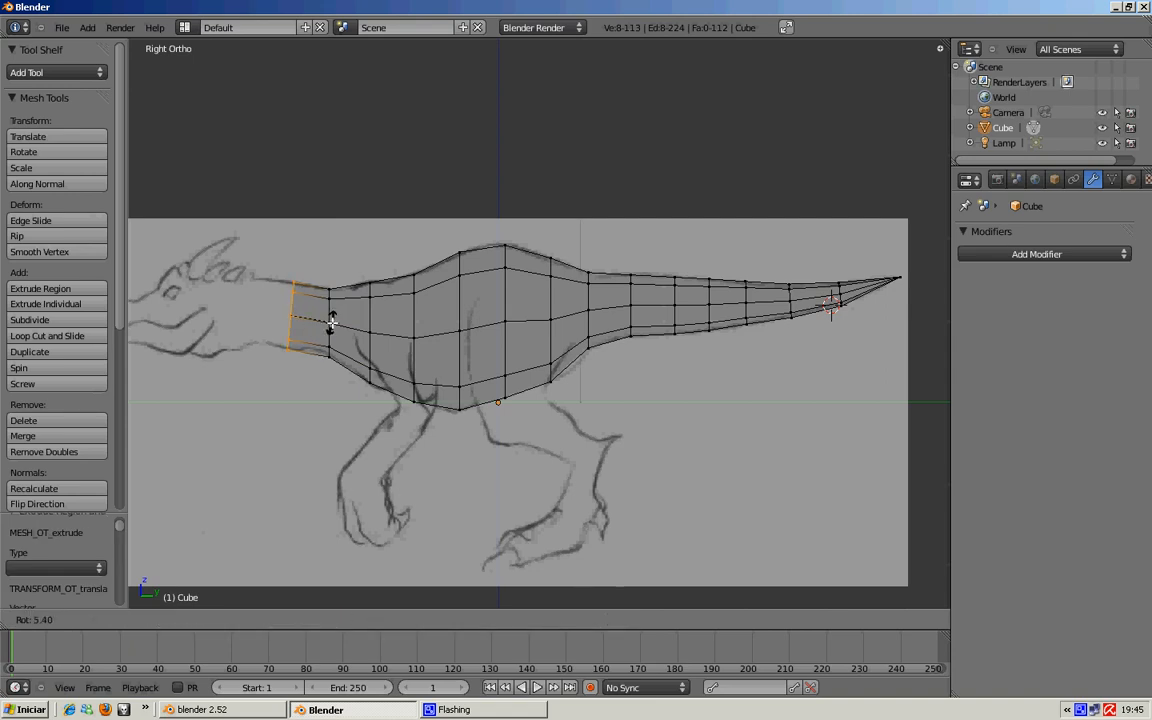
left_click(331, 319)
key("g")
left_click(328, 320)
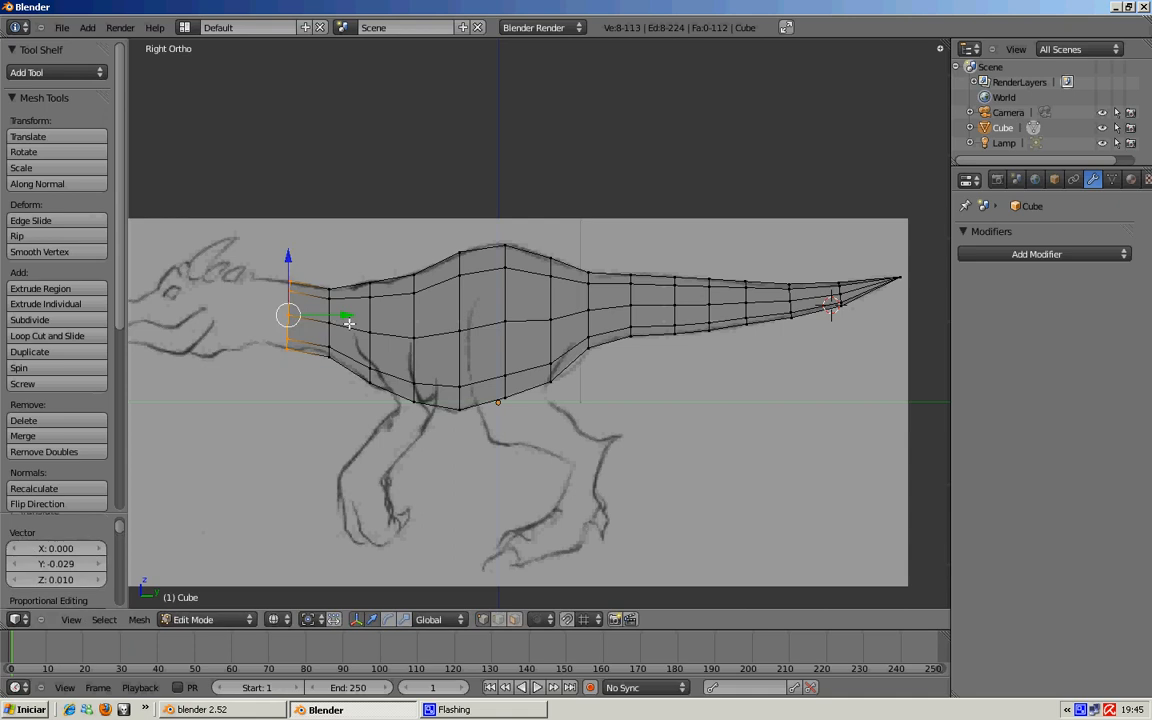
Extrude the neck forward about 0.39 units to the back of the head, rescale the new ring and clear the selection.
key("e")
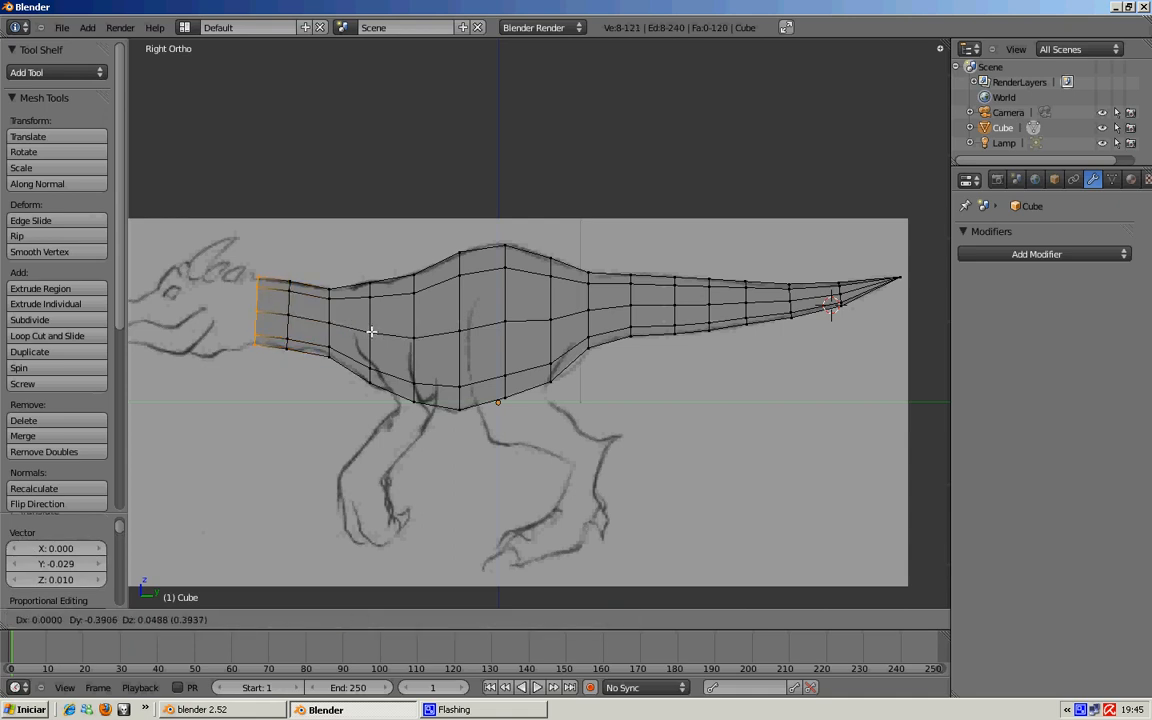
left_click(371, 333)
key("s")
left_click(376, 335)
key("a")
Examine the body and neck mesh in solid shading from several angles, then return to the side view in wireframe.
key("z")
mouse_move(527, 314)
middle_mouse_down()
mouse_move(694, 328)
mouse_move(514, 342)
mouse_move(823, 347)
mouse_move(540, 309)
mouse_move(692, 358)
mouse_move(664, 389)
middle_mouse_up()
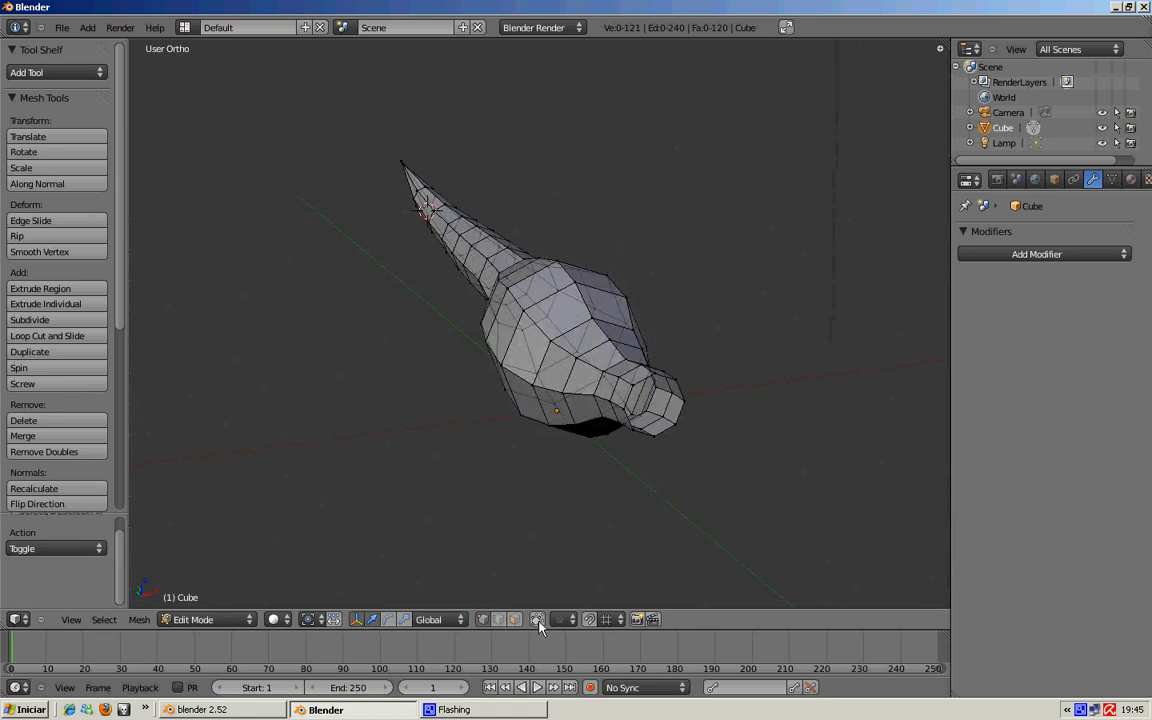
middle_click_drag(690, 362, 488, 335)
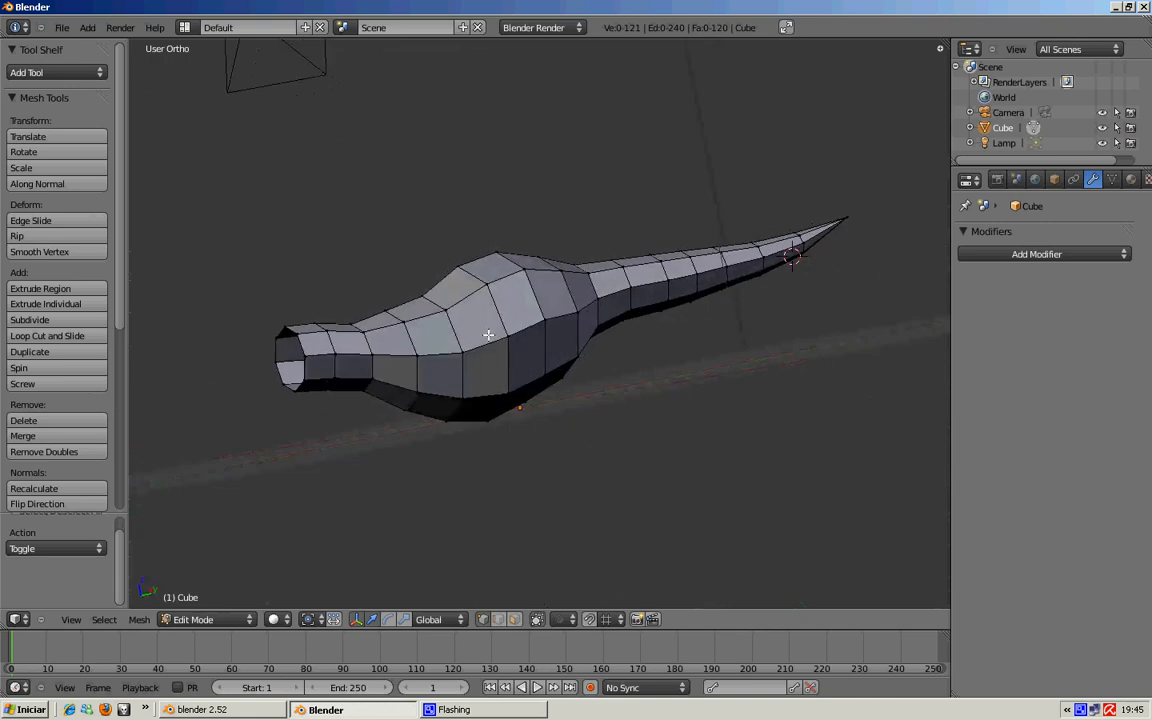
key("KP_3")
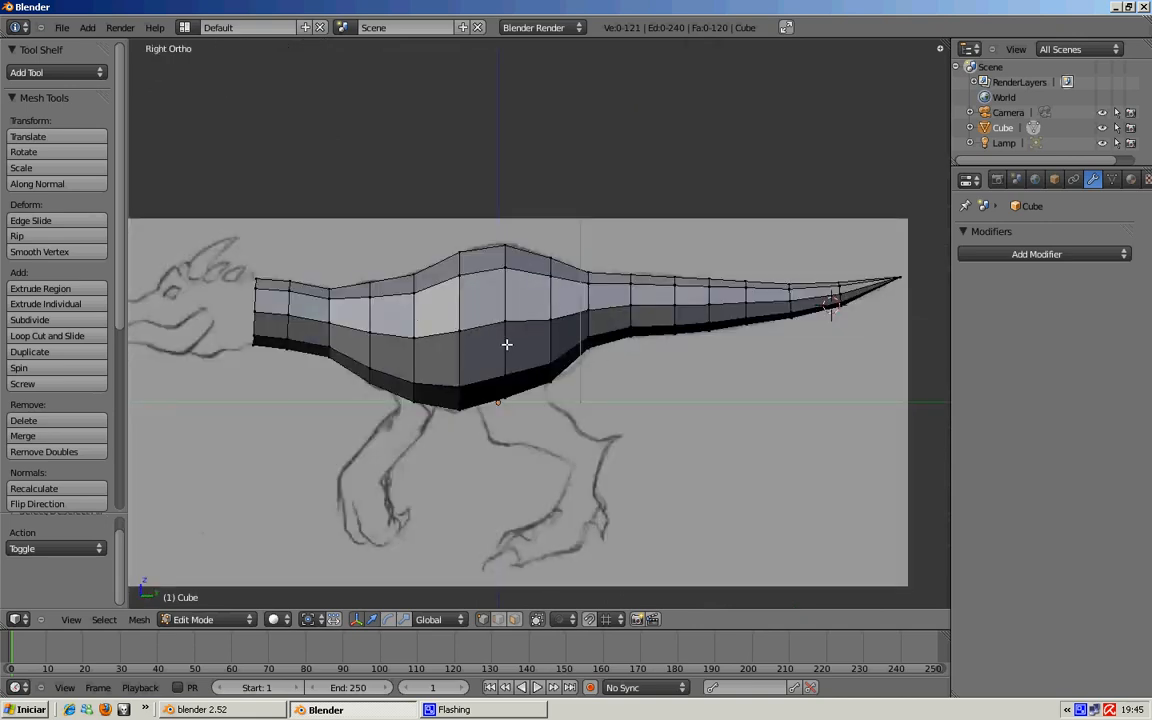
key("a")
key("a")
key("z")
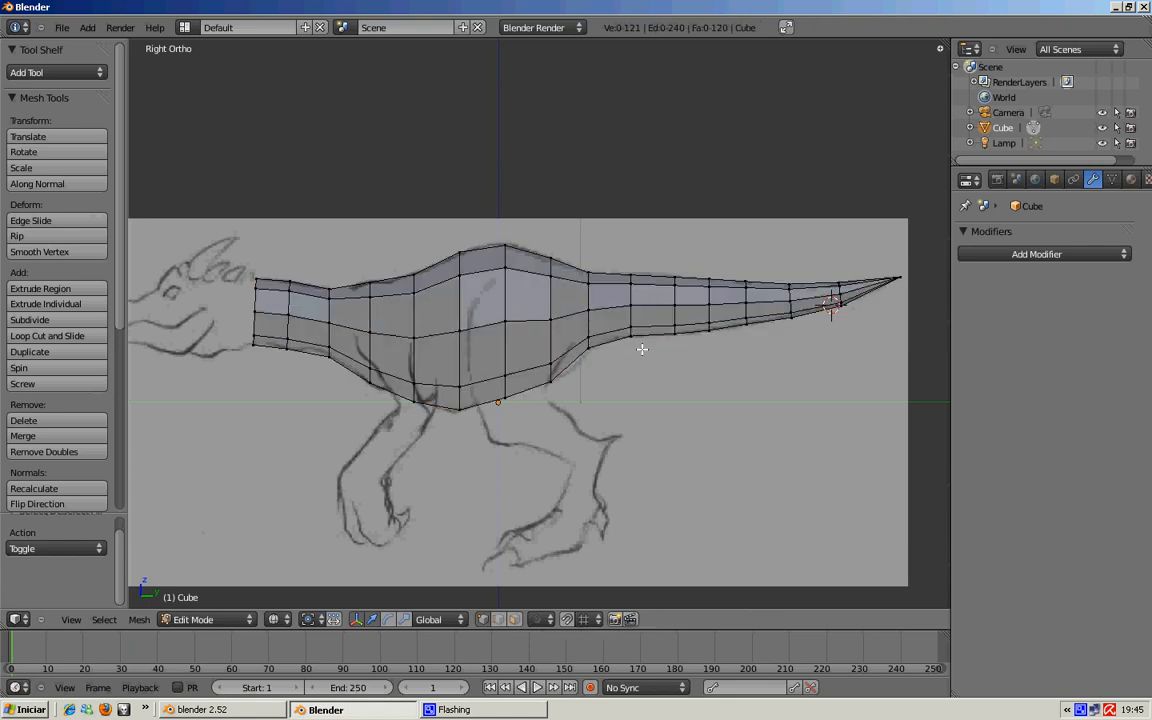
Shift three rings in the outer half of the tail slightly towards the tip to even out their spacing.
right_click(790, 298, "alt")
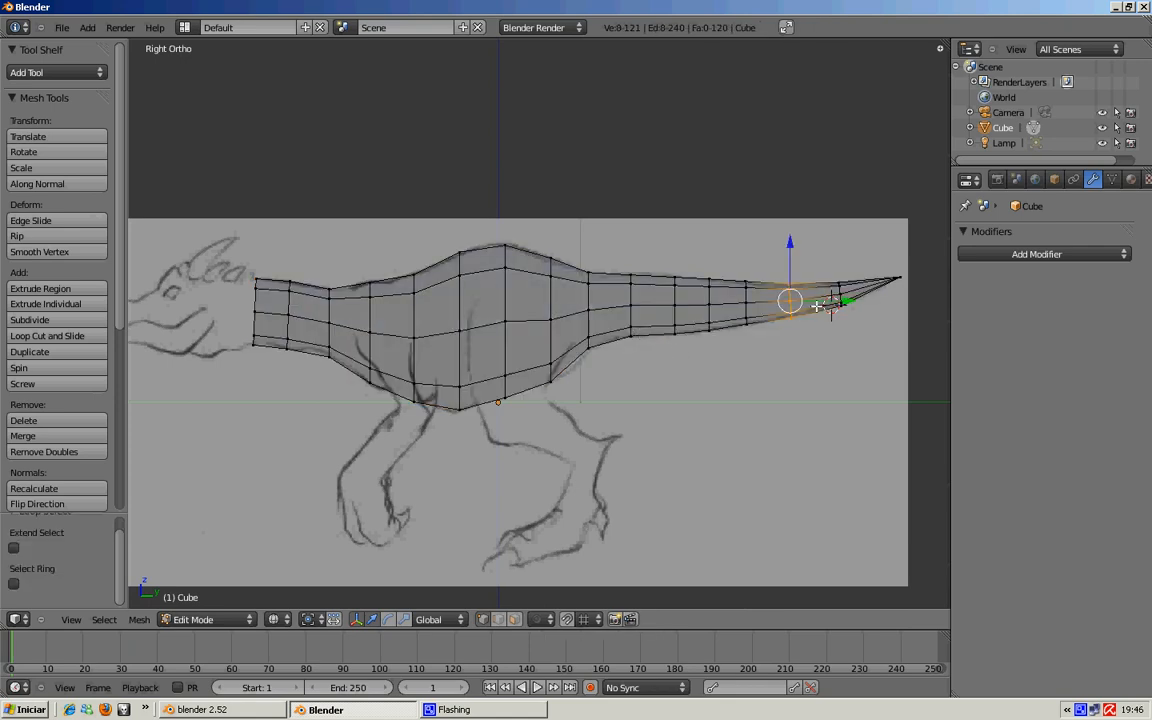
left_click_drag(845, 300, 767, 301)
right_click(750, 299, "alt")
right_click(712, 297, "alt")
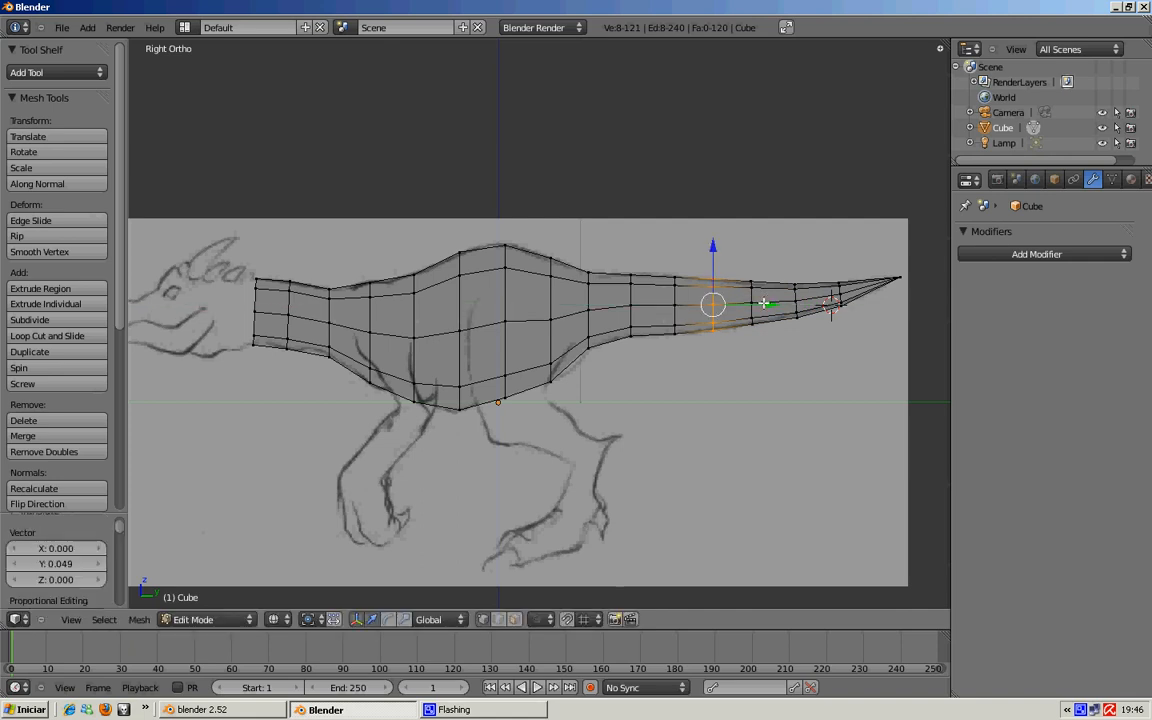
Shift the two tail rings nearest the hips slightly towards the body, adjust the outer one's scale and clear the selection.
right_click(627, 293, "alt")
left_click_drag(680, 302, 722, 308)
right_click(679, 303, "alt")
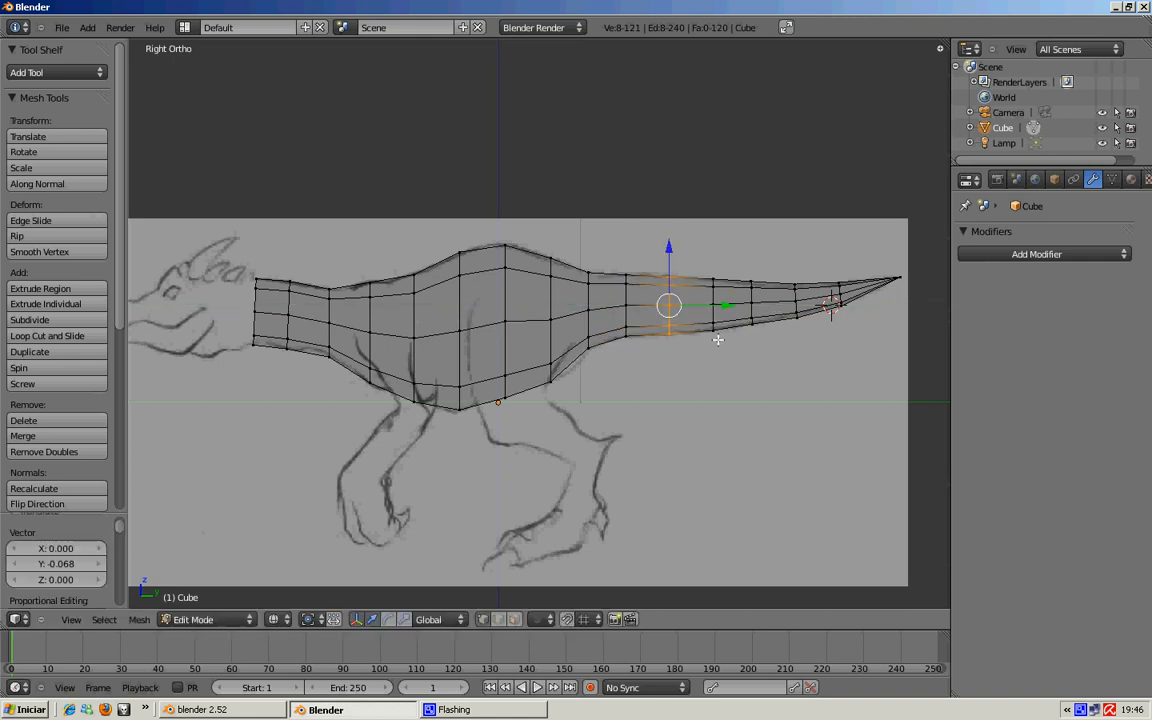
key("s")
left_click(717, 334)
key("a")
Move the tail-base ring and the rear hip ring slightly towards the tail.
right_click(593, 305, "alt")
left_click_drag(643, 308, 565, 320)
right_click(548, 282, "alt")
Scale the ring at the back's highest point to 1.036, then slightly enlarge and lower the ring in front of it.
right_click(502, 296, "alt")
key("s")
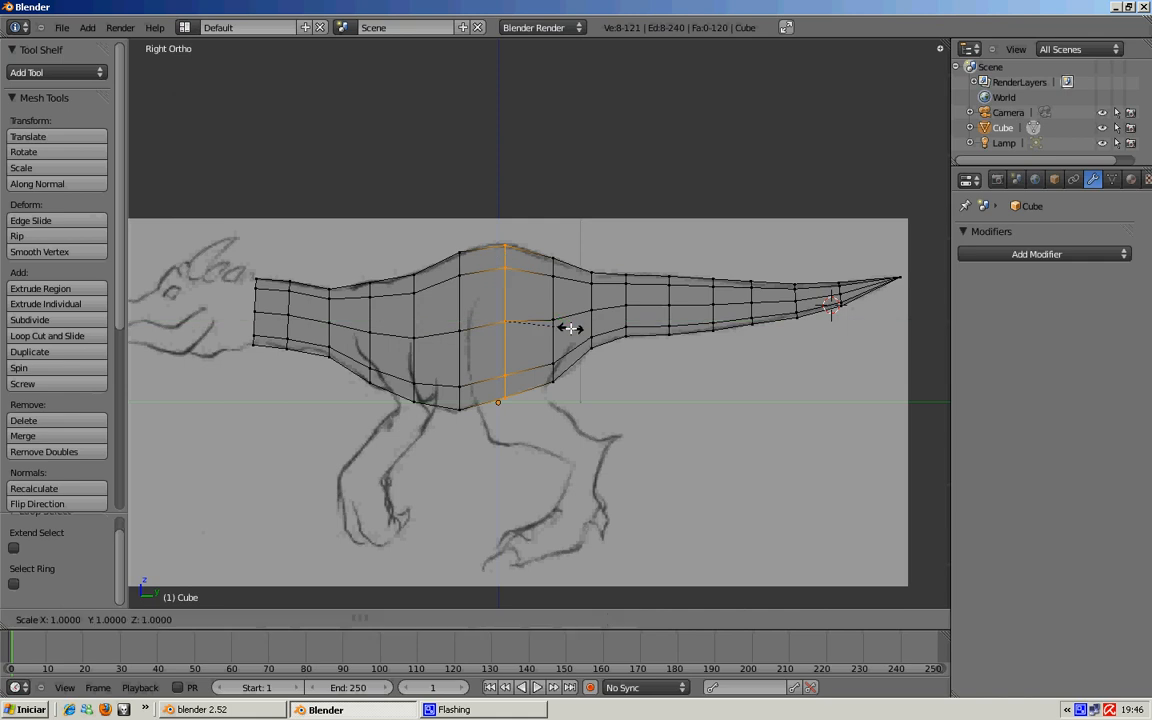
left_click(572, 328)
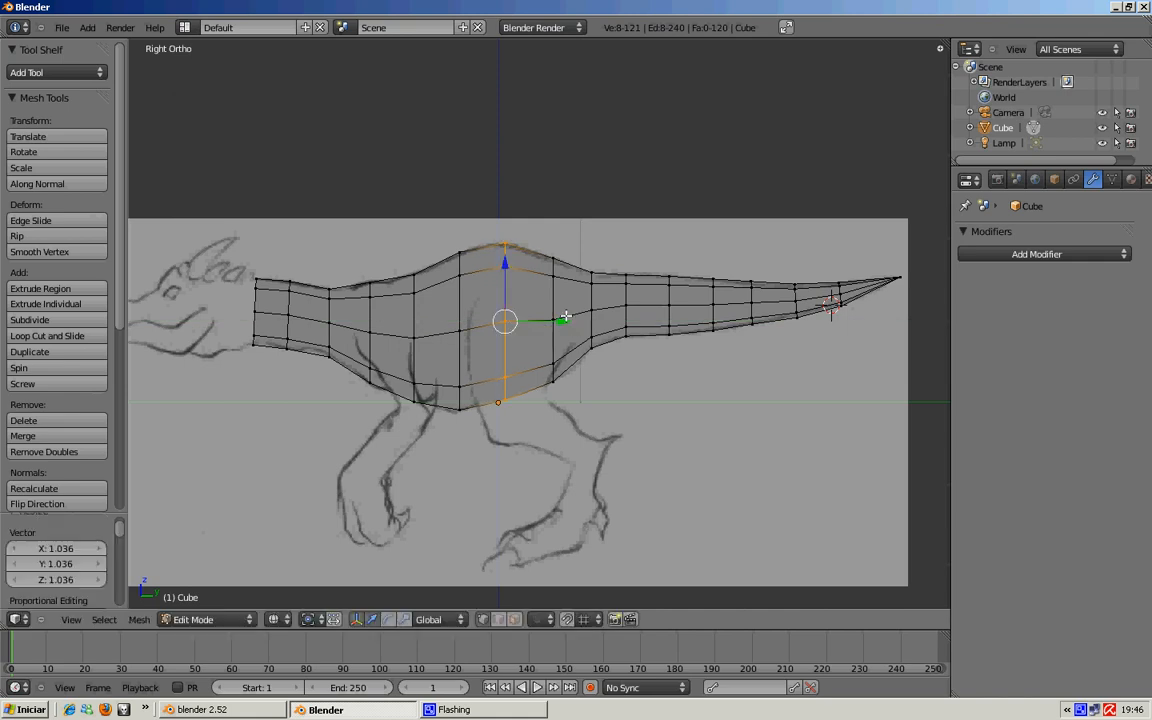
right_click(459, 300, "alt")
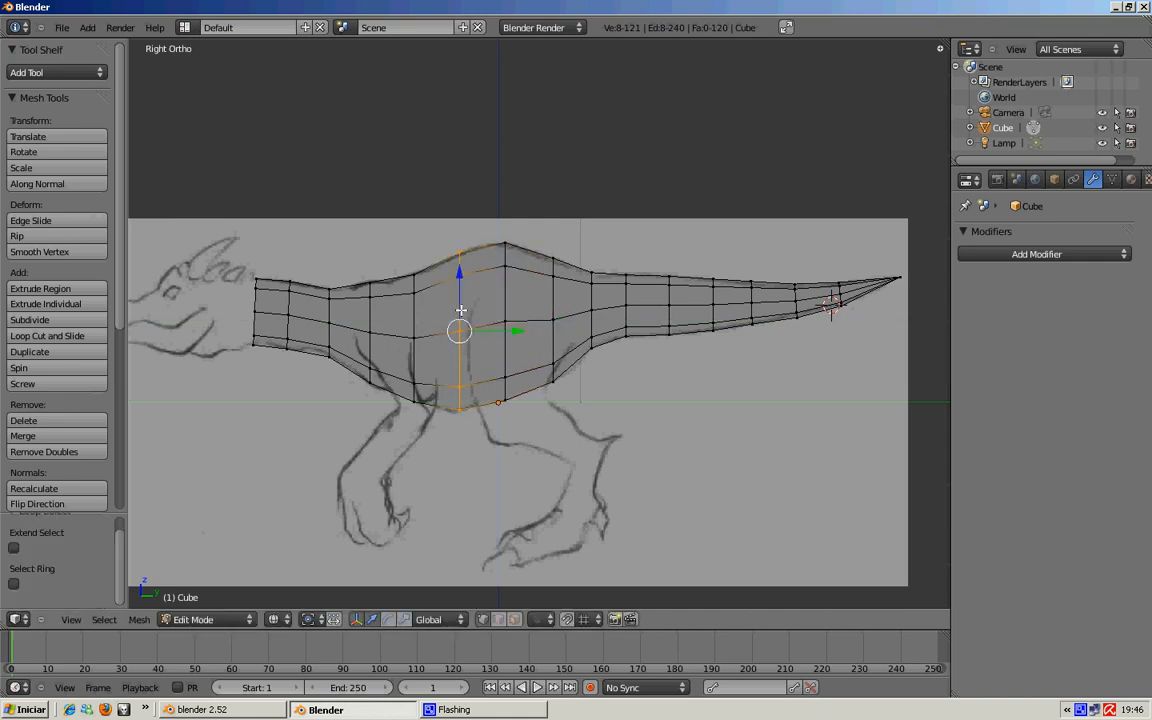
key("s")
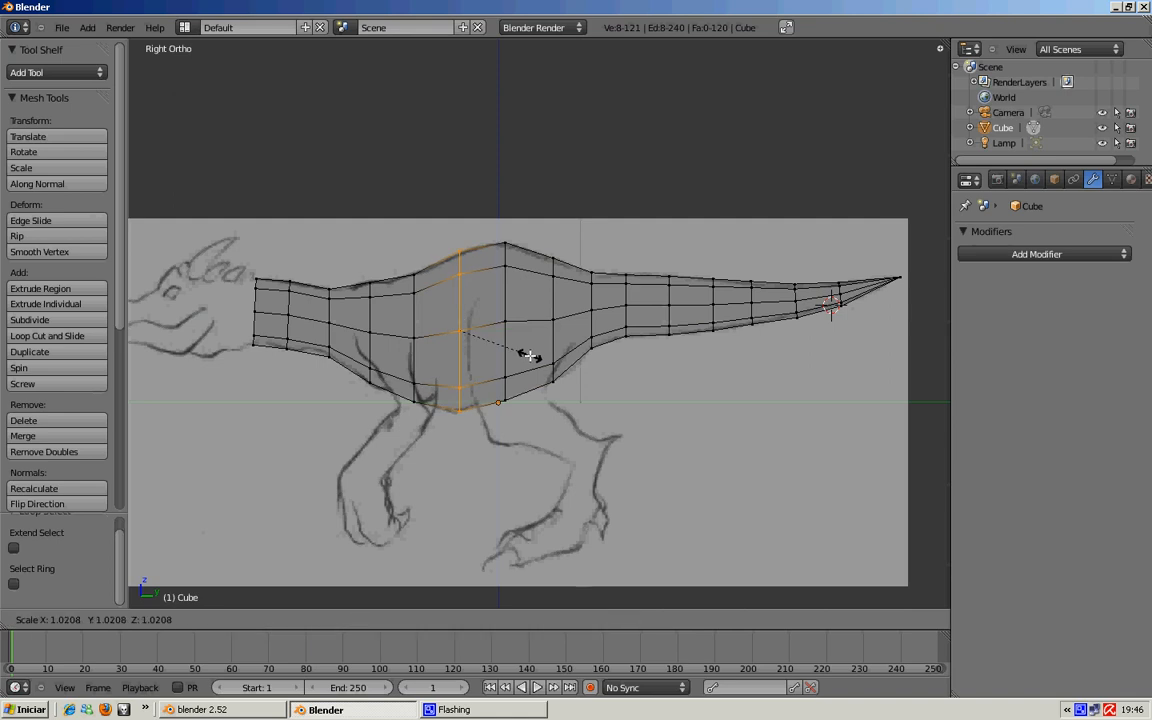
left_click(529, 355)
left_click_drag(460, 275, 461, 279)
key("a")
Move the chest ring about 0.03 and the neck-base ring 0.039 units towards the tail to even out the spacing.
right_click(416, 319, "alt")
right_click(371, 317, "alt")
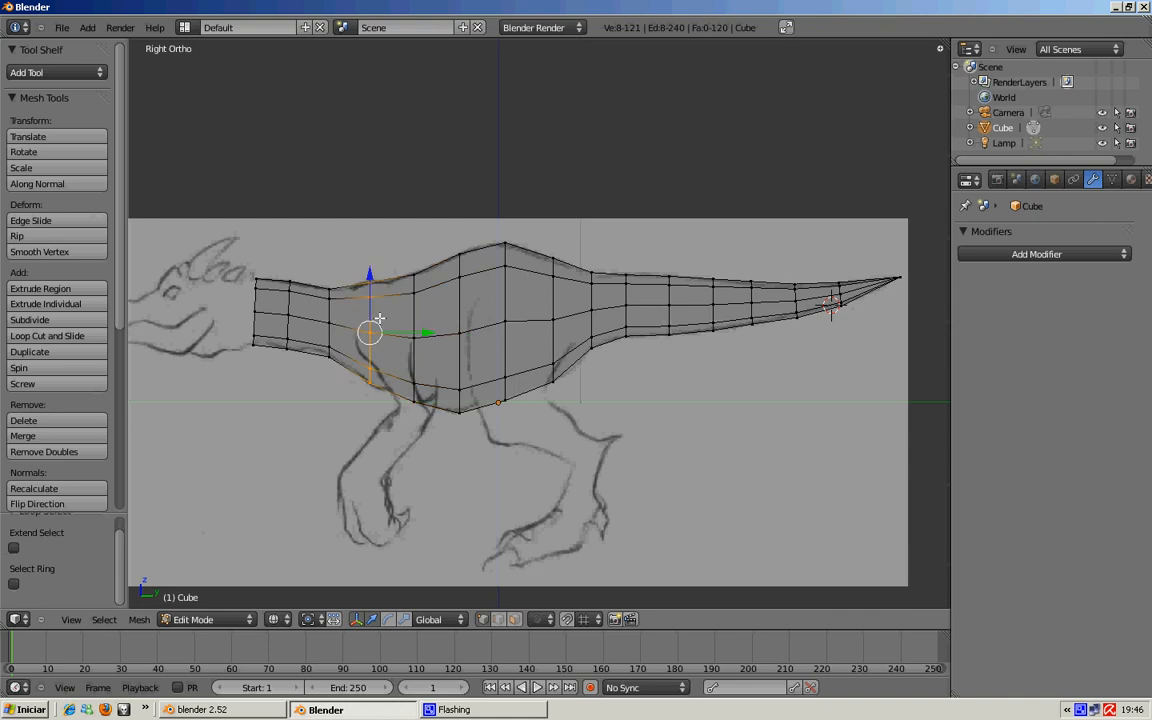
left_click_drag(429, 332, 431, 331)
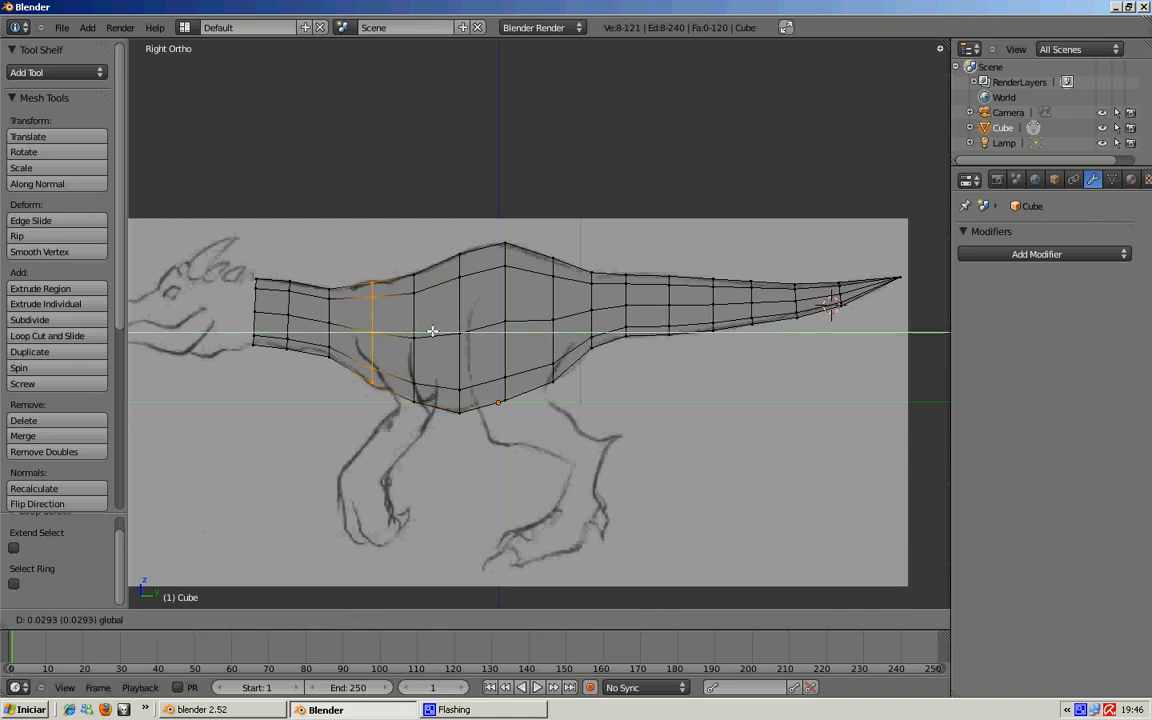
left_click(432, 331)
right_click(329, 300, "alt")
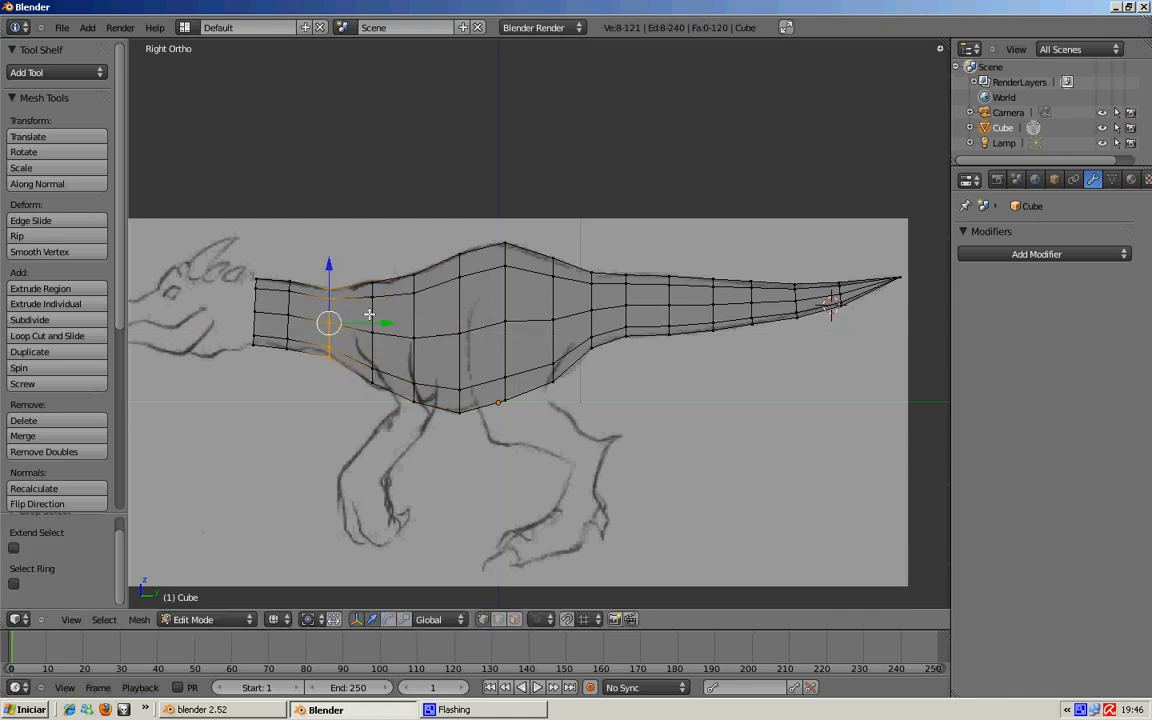
left_click_drag(389, 323, 392, 323)
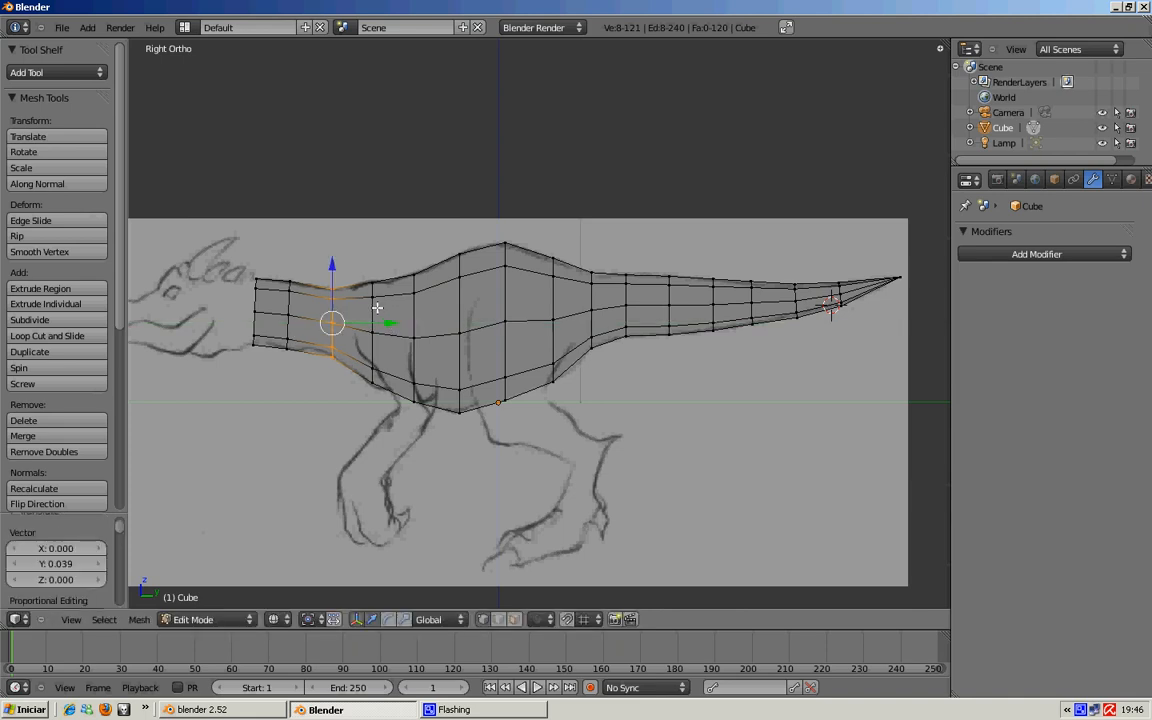
Rotate the neck-base ring about 2.95°, then move it about 0.039 units towards the head and 0.02 up, and clear the selection.
key("r")
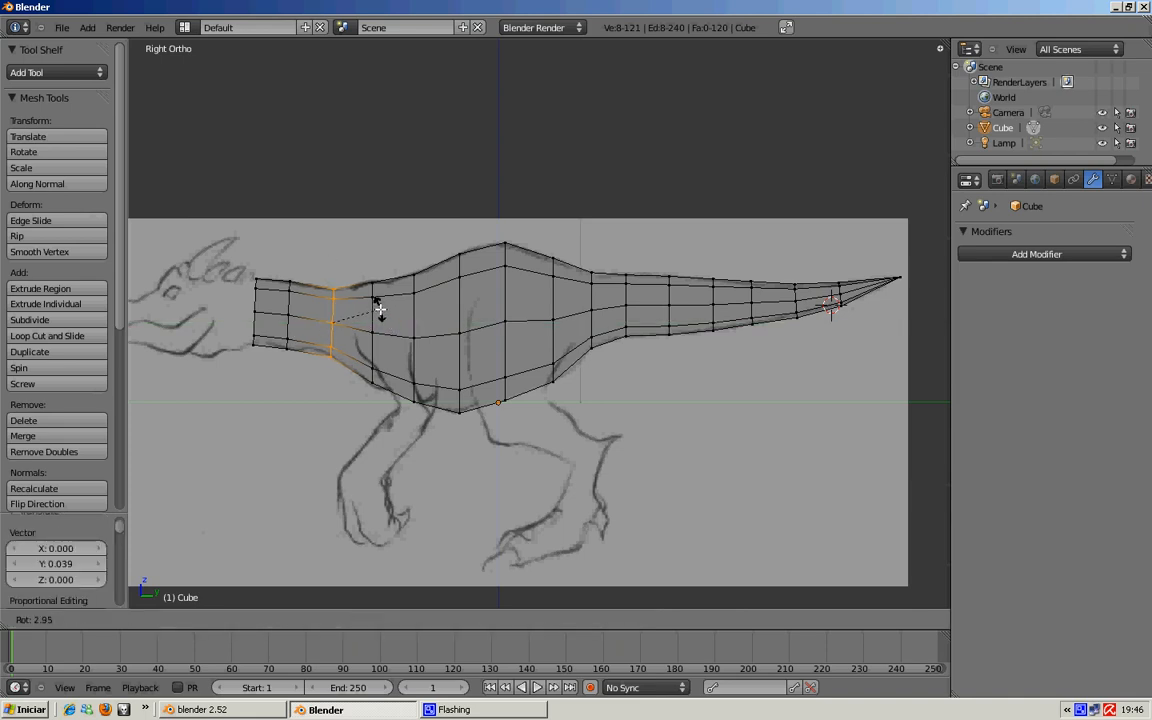
left_click(380, 310)
key("g")
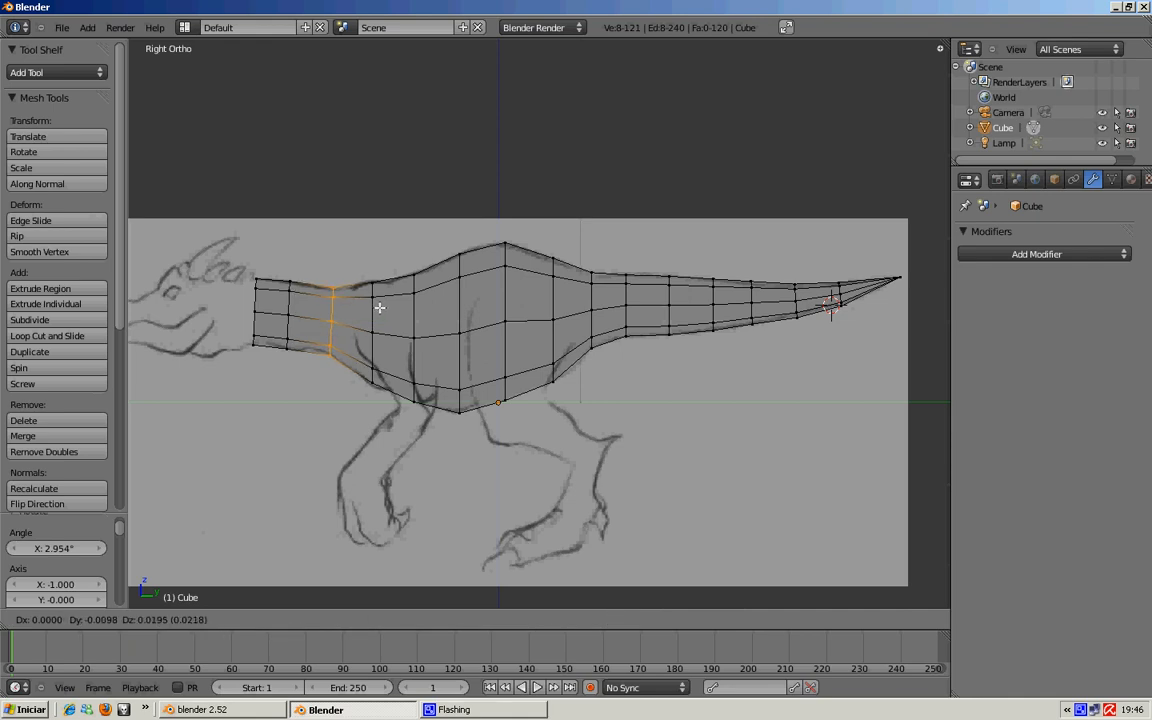
left_click(376, 306)
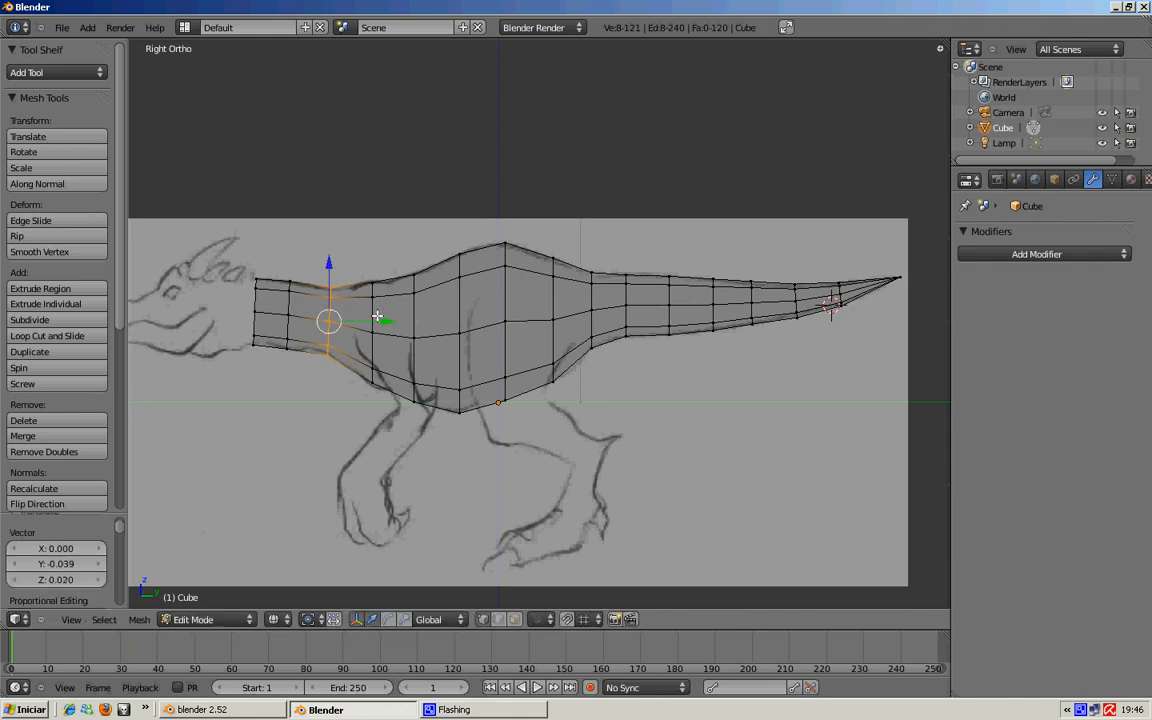
key("a")
Move the middle neck ring about 0.059 units towards the body, tilt it about 2.37° to follow the neck, and clear the selection.
right_click(292, 302, "alt")
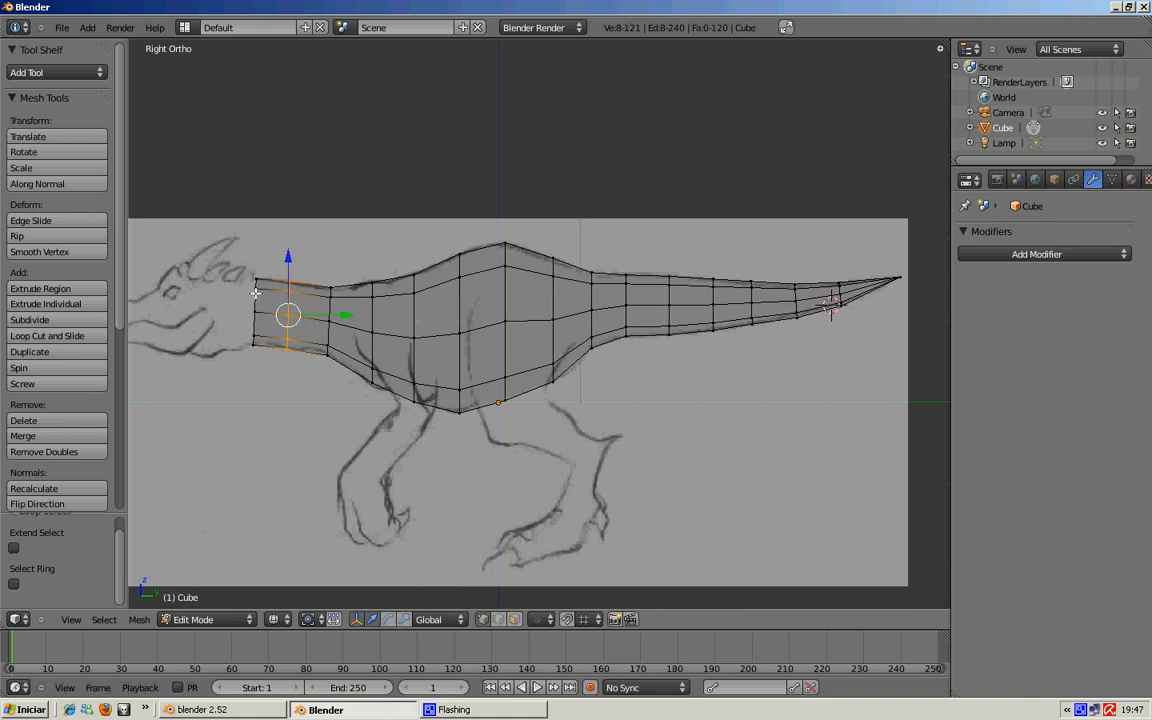
left_click_drag(347, 315, 352, 315)
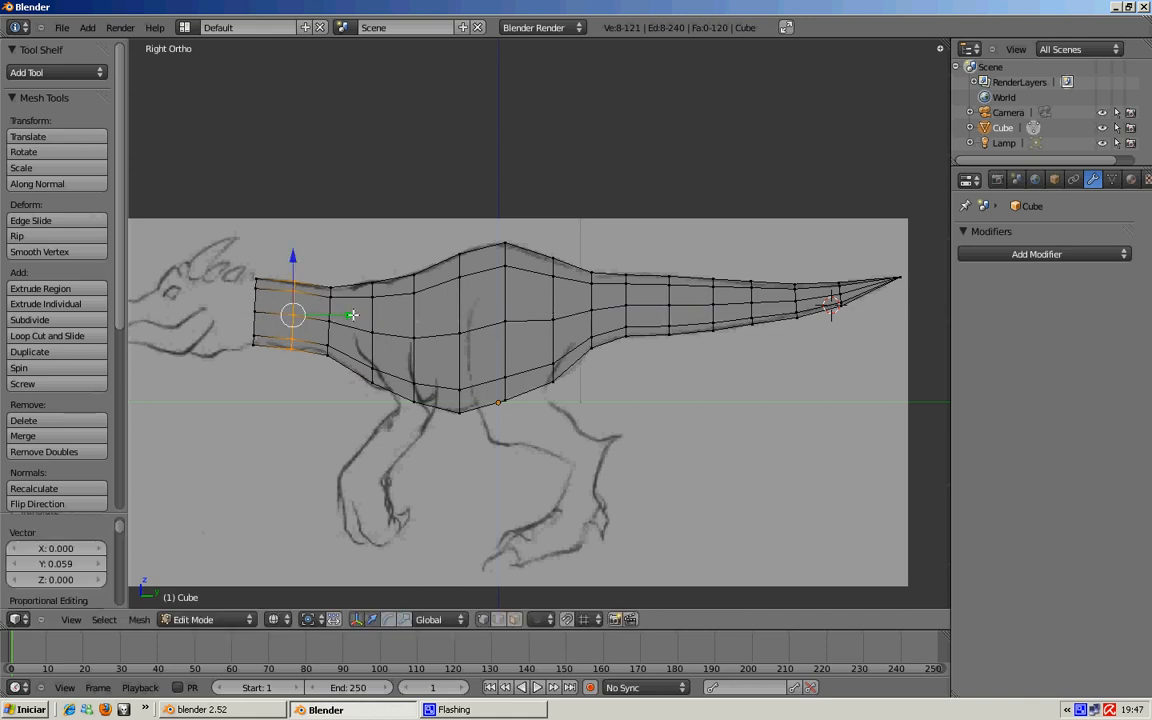
key("r")
right_click(353, 315)
key("g")
right_click(352, 313)
key("r")
left_click(354, 315)
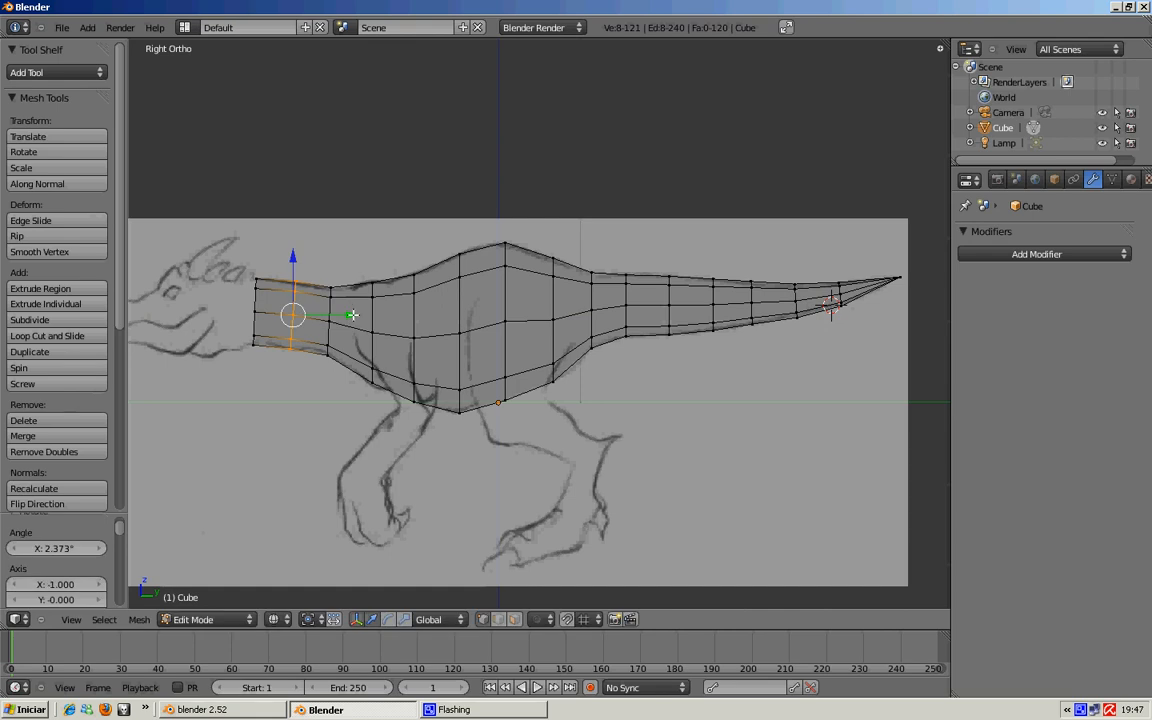
key("a")
Nudge the foremost neck ring slightly towards the body, rotate it about 0.78° and clear the selection.
right_click(258, 309, "alt")
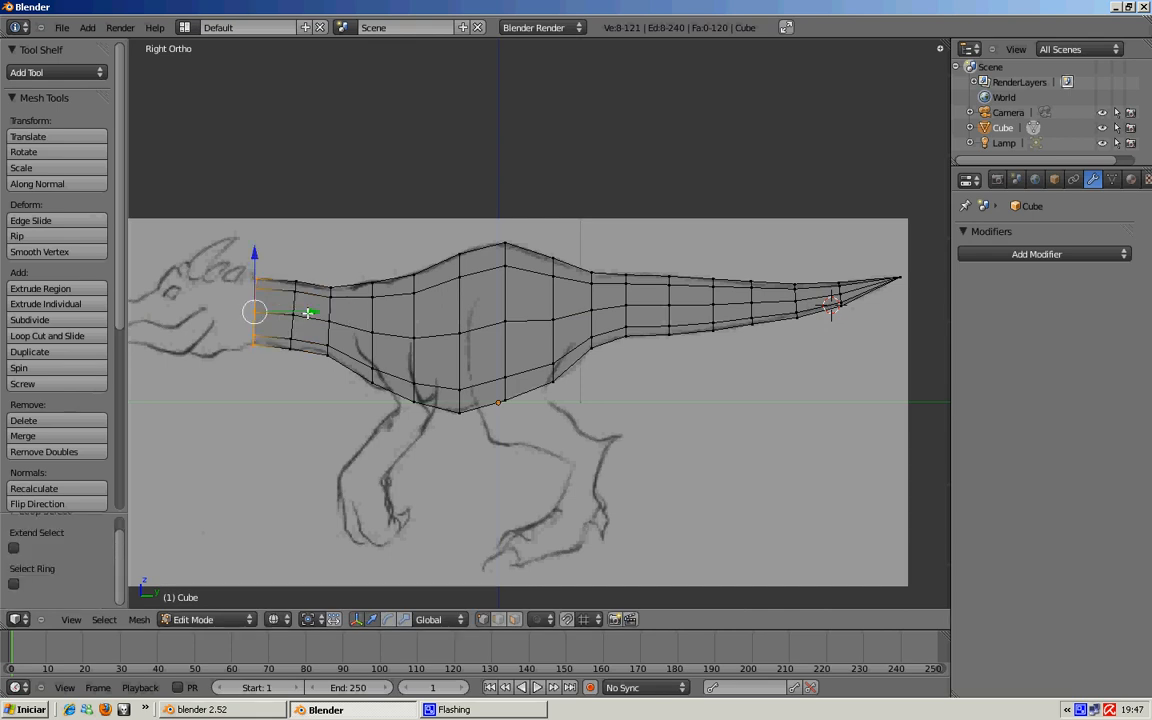
left_click(308, 313)
left_click(308, 313)
key("r")
left_click(312, 315)
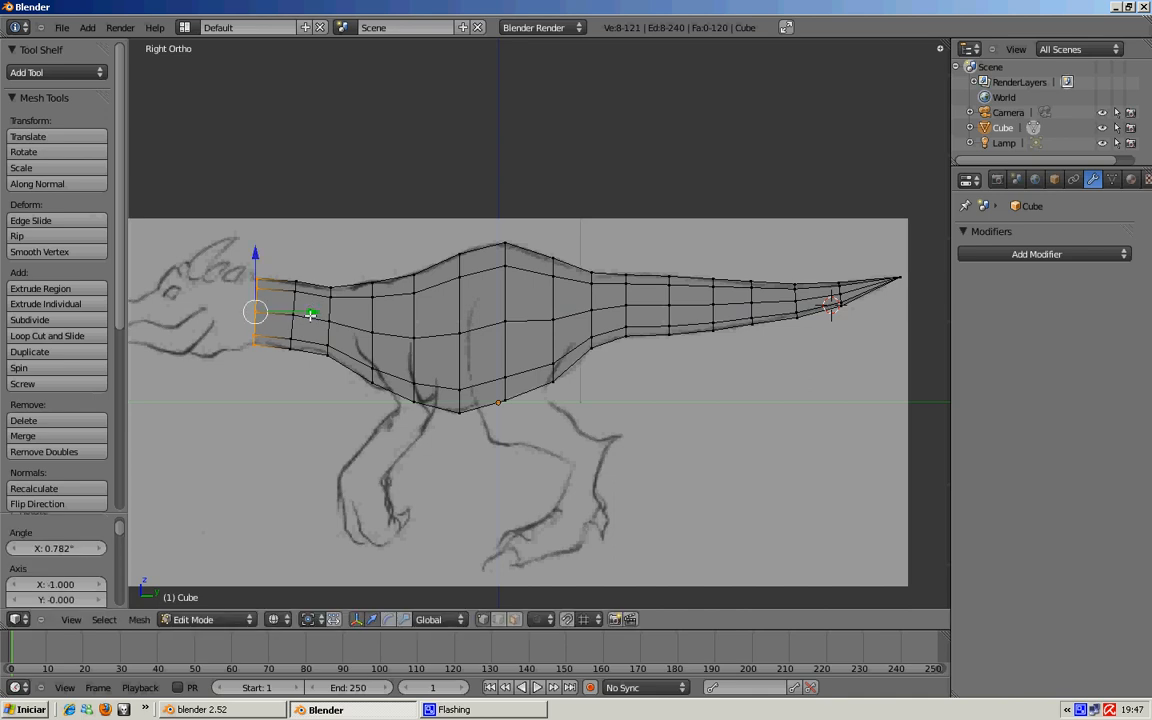
key("a")
Examine the body's shape in solid shading from the front, the side and an oblique angle.
key("z")
mouse_move(470, 355)
middle_mouse_down()
mouse_move(545, 383)
mouse_move(687, 355)
mouse_move(759, 319)
mouse_move(555, 365)
mouse_move(630, 327)
mouse_move(707, 406)
middle_mouse_up()
key("KP_7")
key("KP_1")
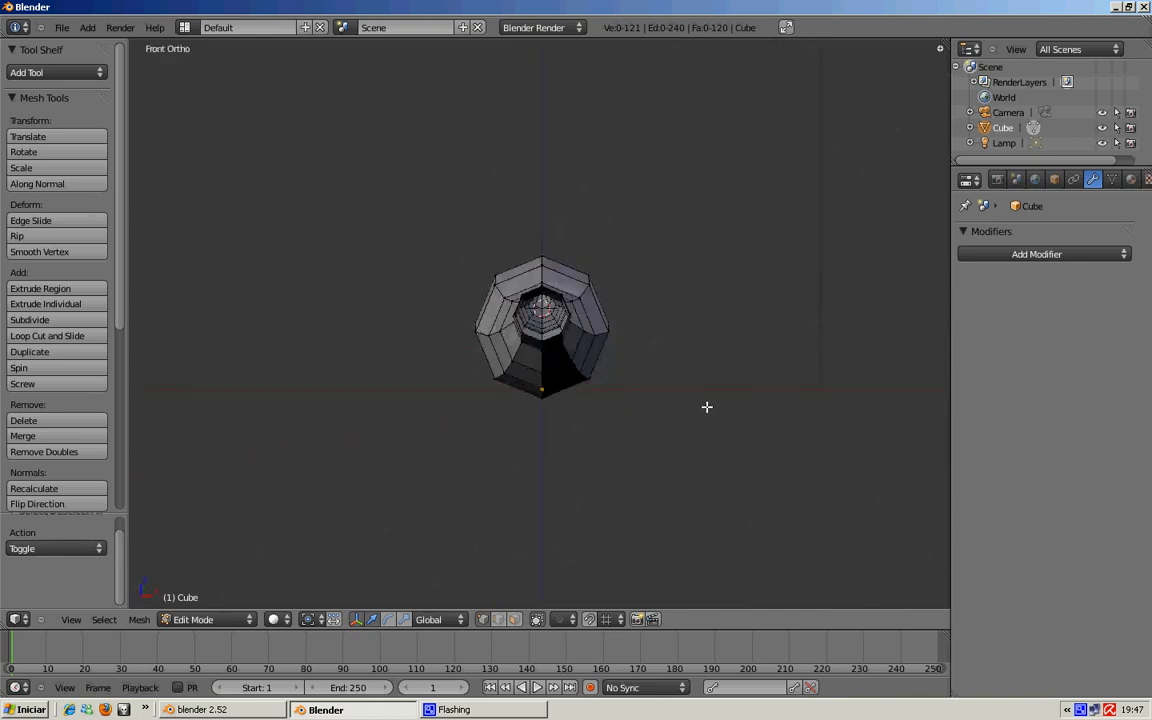
key("KP_3")
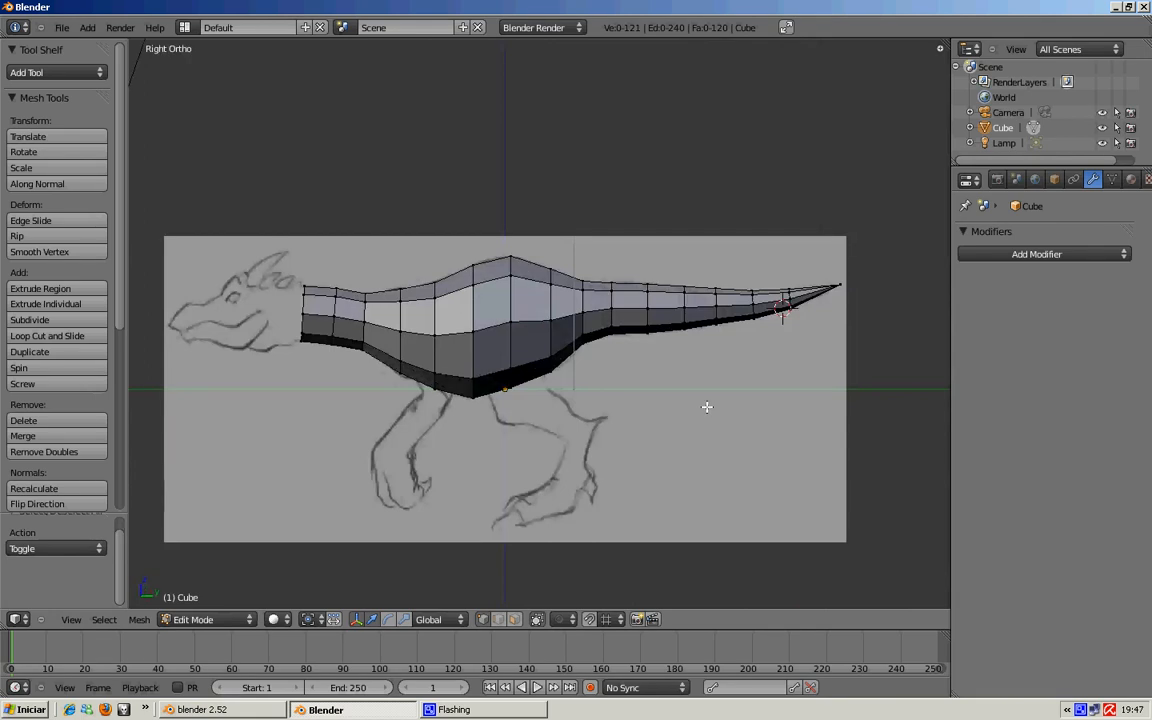
key("KP_1")
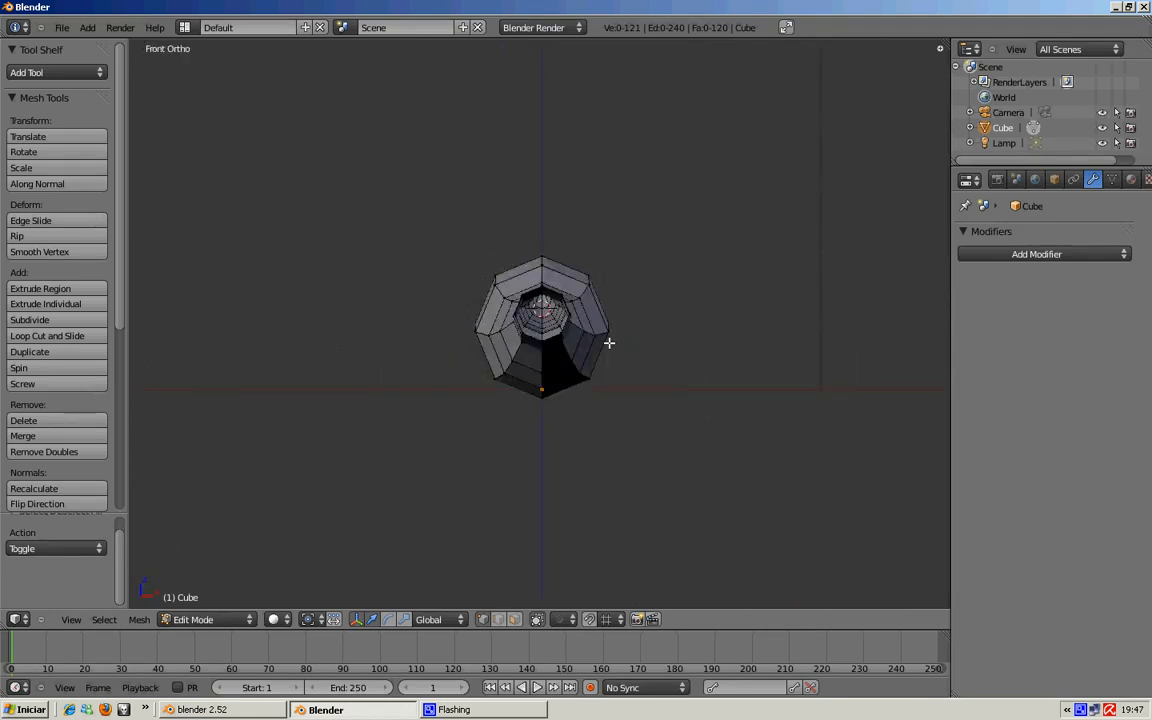
middle_click_drag(690, 341, 684, 422)
Highlight the three widest body rings to examine the torso's width, then clear the selection and restore the wireframe right-side view.
right_click(564, 333, "alt")
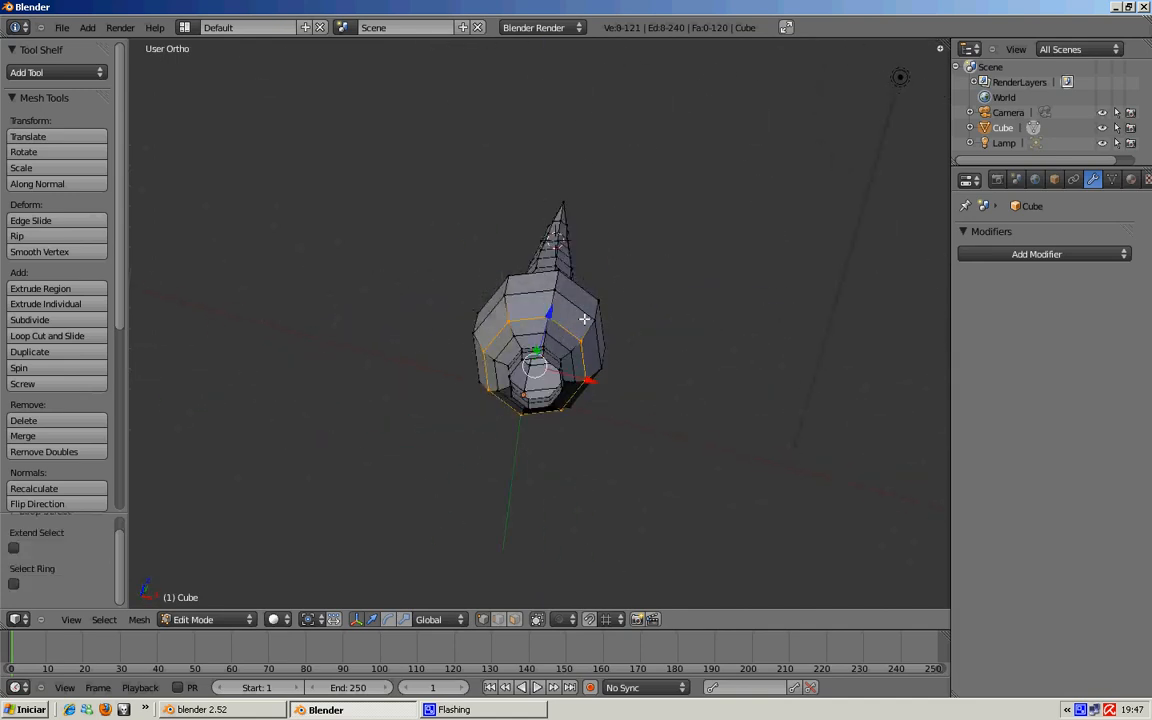
right_click(585, 319, "alt+shift")
right_click(585, 300, "alt+shift")
middle_click_drag(676, 347, 479, 318)
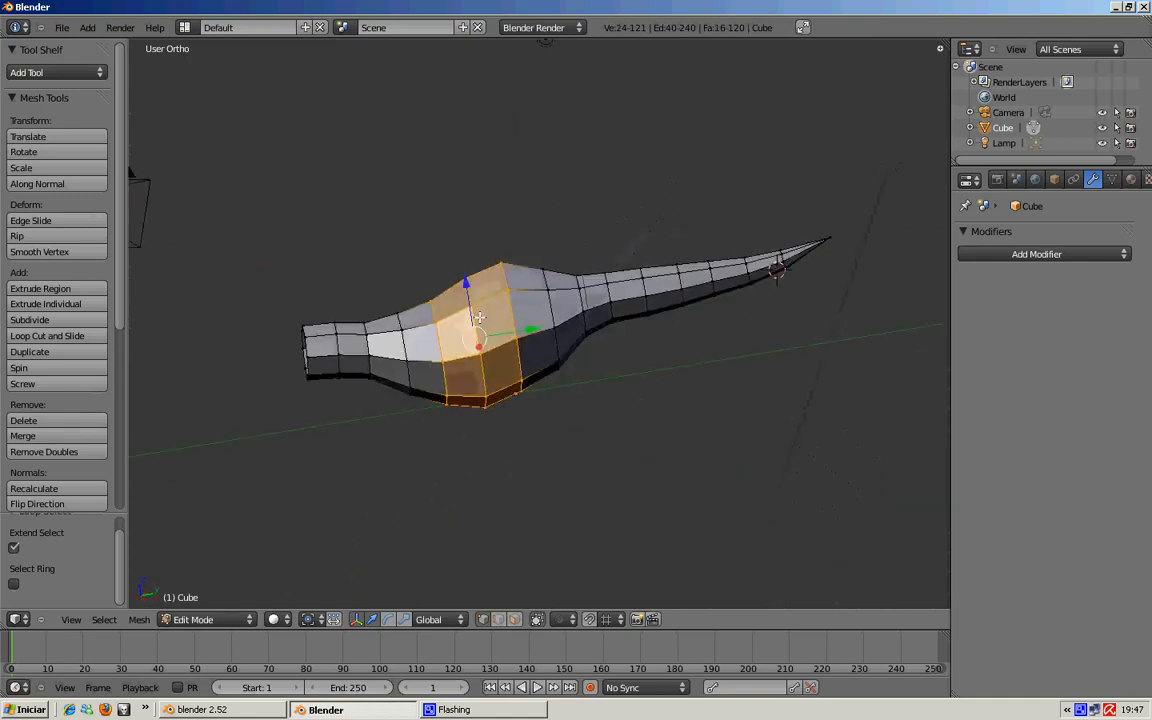
key("KP_1")
key("KP_3")
key("a")
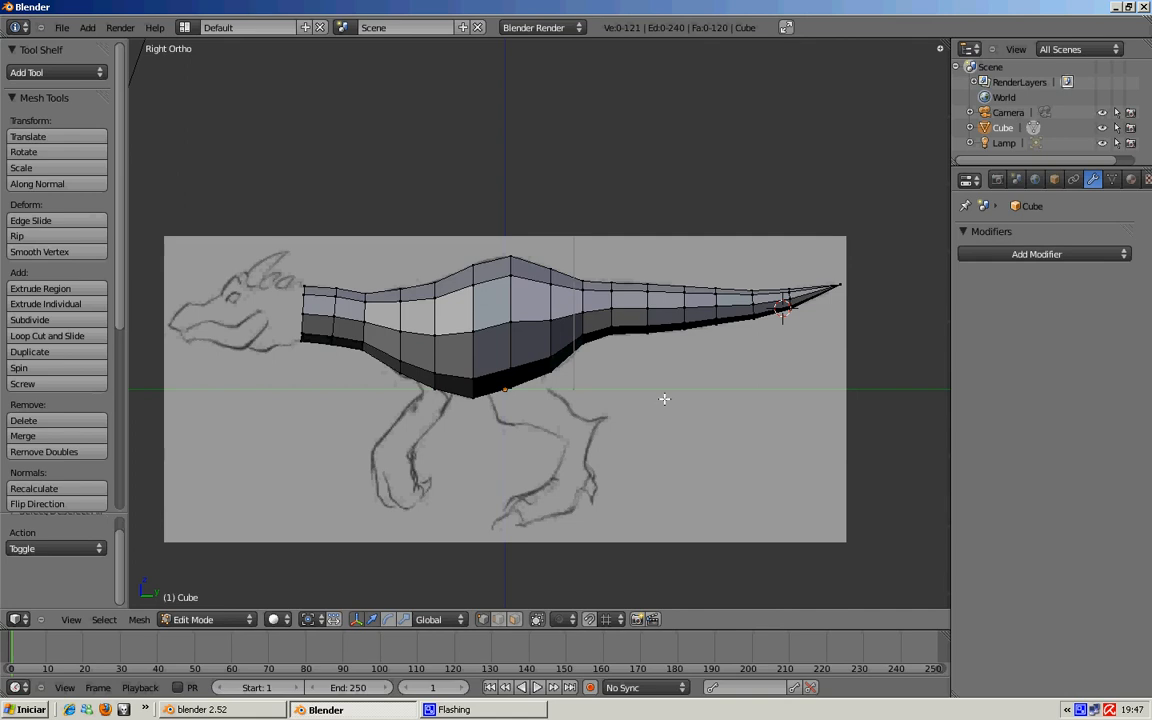
key("z")
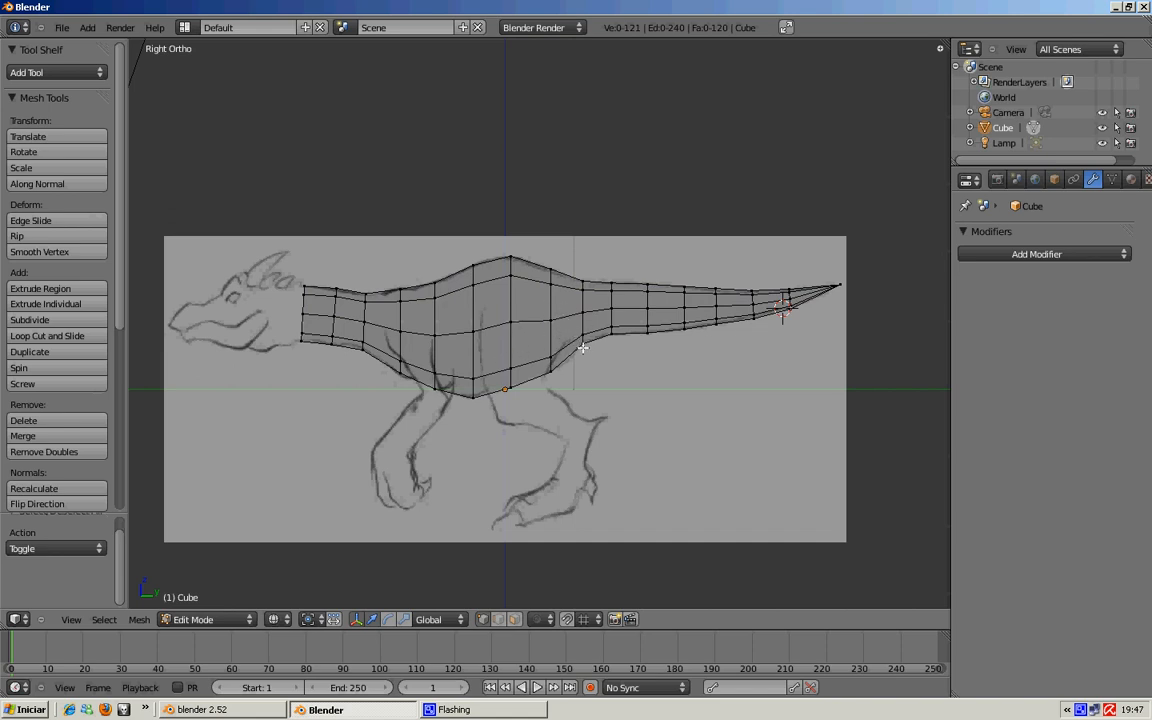
left_click(1069, 709)
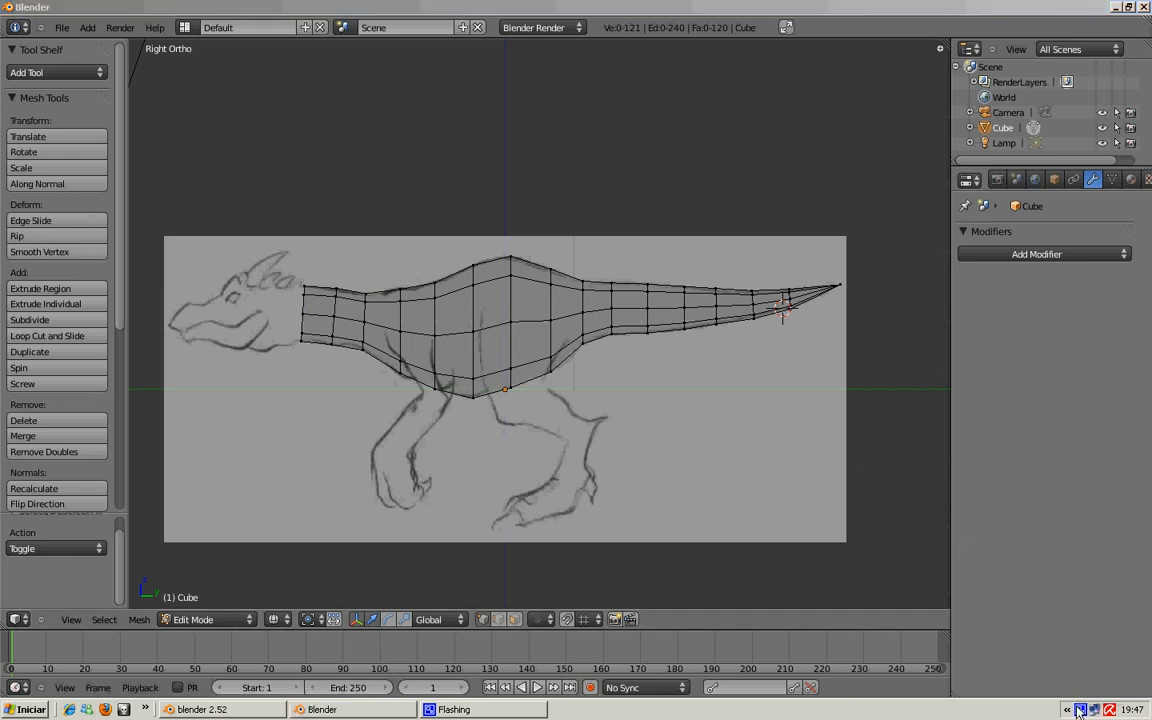